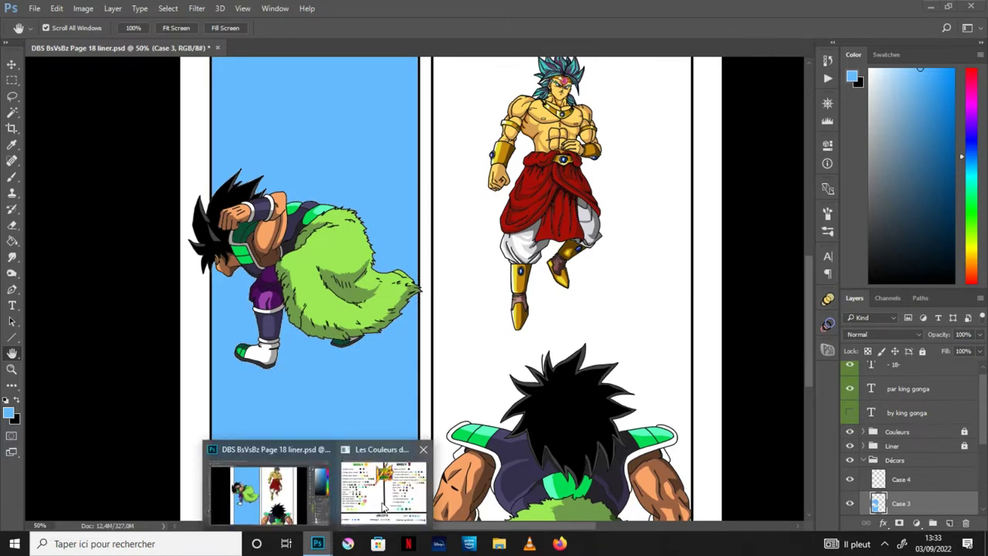
Sample the medium and dark blue Cratère swatches from the color chart and select the blue fill of layer Case 3
{"action": "key", "text": "i"}
{"action": "left_click", "coordinate": [329, 426]}
{"action": "left_click", "coordinate": [128, 398]}
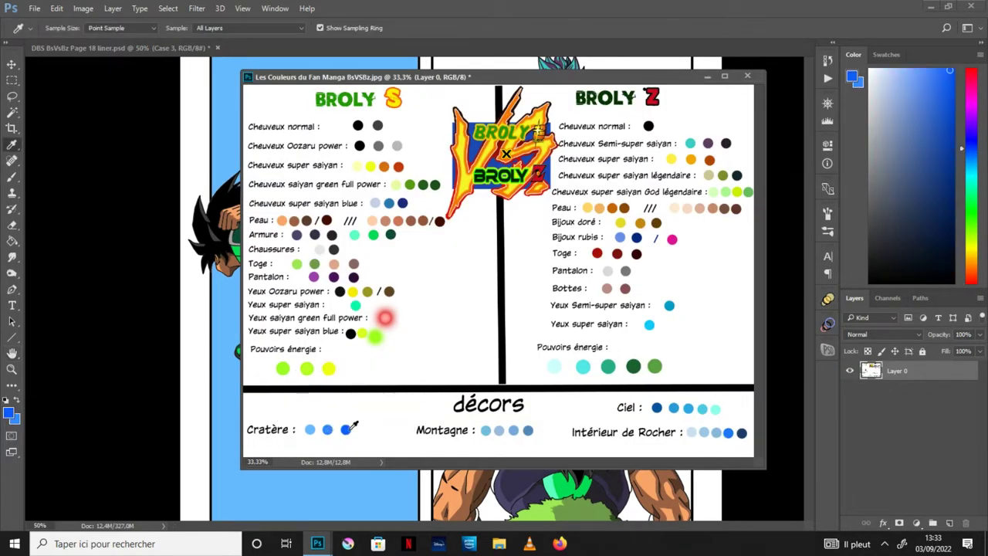
{"action": "left_click", "coordinate": [707, 78]}
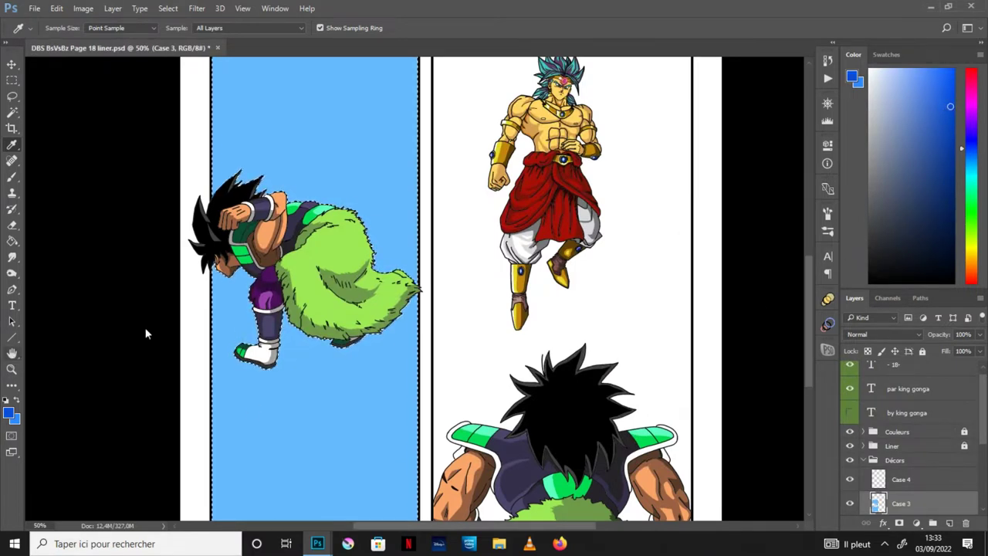
Set up the Brush tool with a hard 4 px tip for drawing the ground cracks
{"action": "left_click", "coordinate": [12, 353]}
{"action": "left_click_drag", "start_coordinate": [414, 275], "coordinate": [415, 313]}
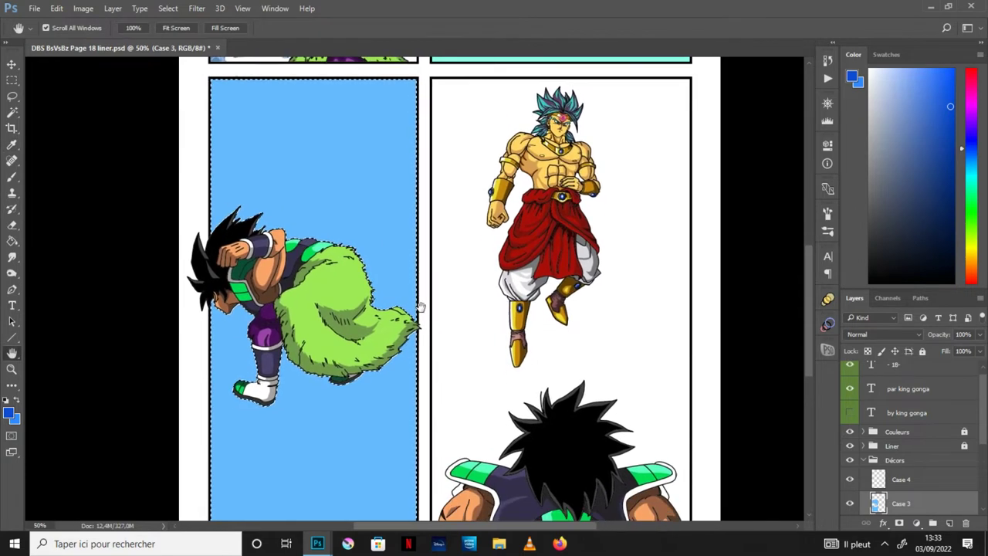
{"action": "left_click", "coordinate": [12, 177]}
{"action": "left_click", "coordinate": [64, 31]}
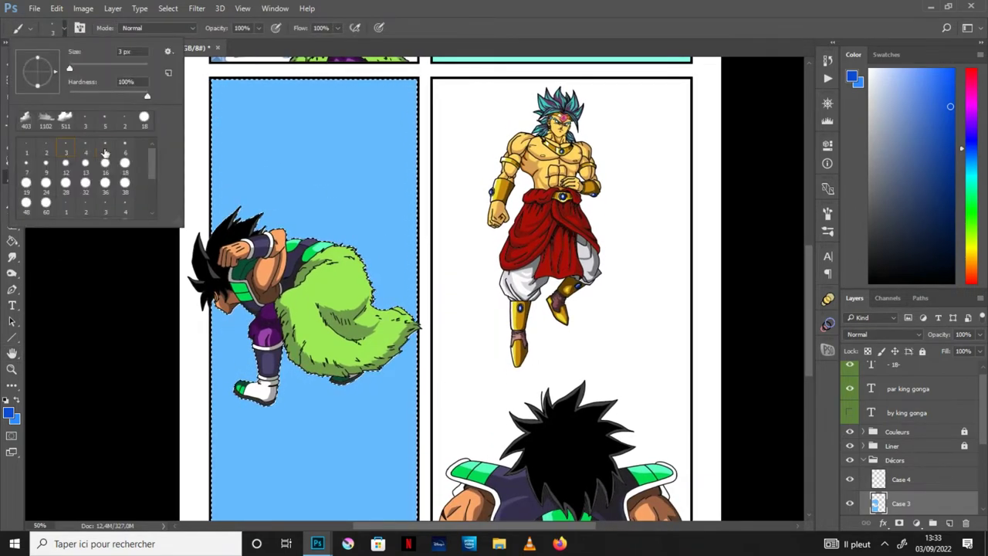
{"action": "left_click", "coordinate": [359, 199]}
Paint dark blue branching crack lines on the light blue ground around and below the crouching character's feet
{"action": "key", "text": "ctrl+plus"}
{"action": "key", "text": "ctrl+plus"}
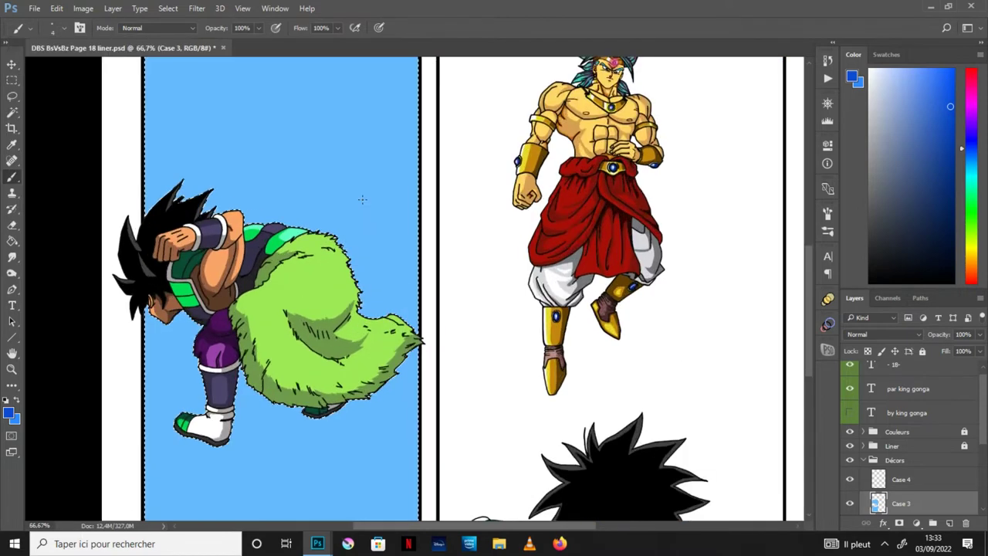
{"action": "left_click_drag", "start_coordinate": [809, 323], "coordinate": [809, 327]}
{"action": "scroll", "coordinate": [809, 326], "scroll_direction": "down", "scroll_amount": 1}
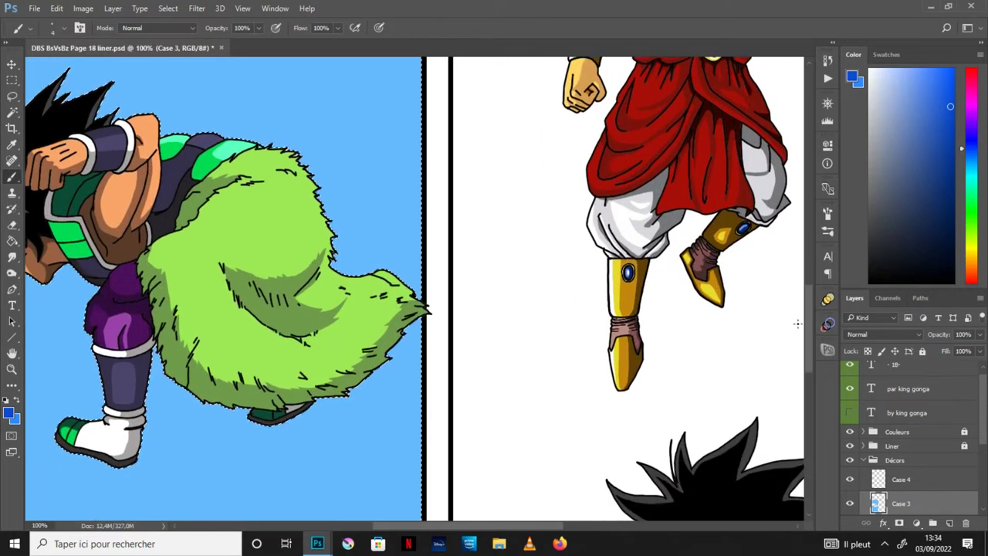
{"action": "key", "text": "ctrl+minus"}
{"action": "key", "text": "ctrl+minus"}
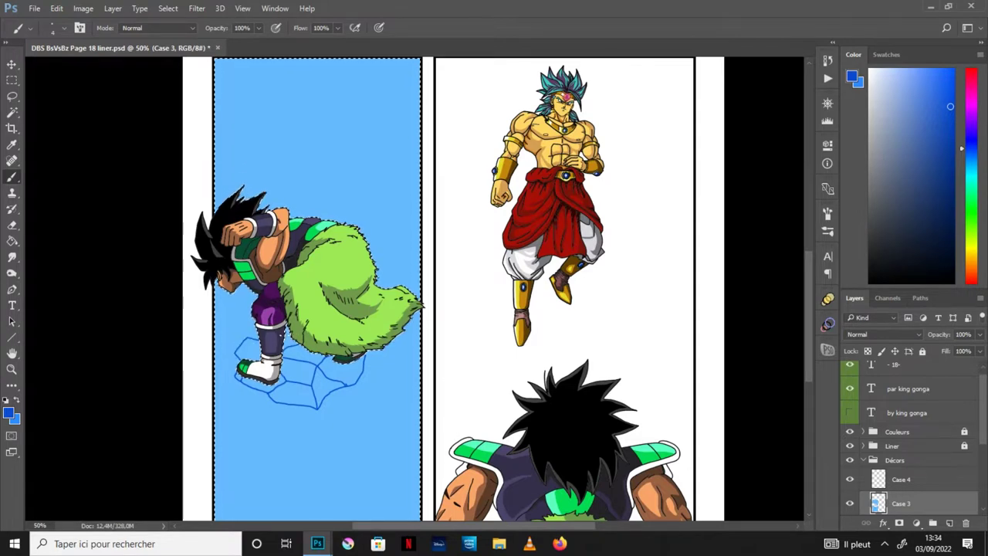
{"action": "scroll", "coordinate": [809, 329], "scroll_direction": "down", "scroll_amount": 2}
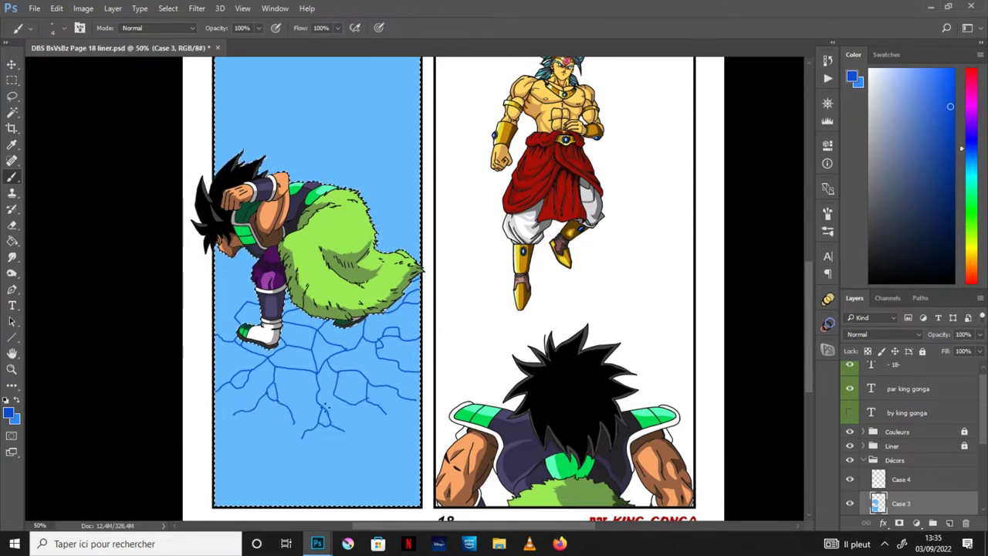
Extend the dark blue cracks around the character's upper body and add more branches near the panel's lower part
{"action": "scroll", "coordinate": [807, 294], "scroll_direction": "up", "scroll_amount": 2}
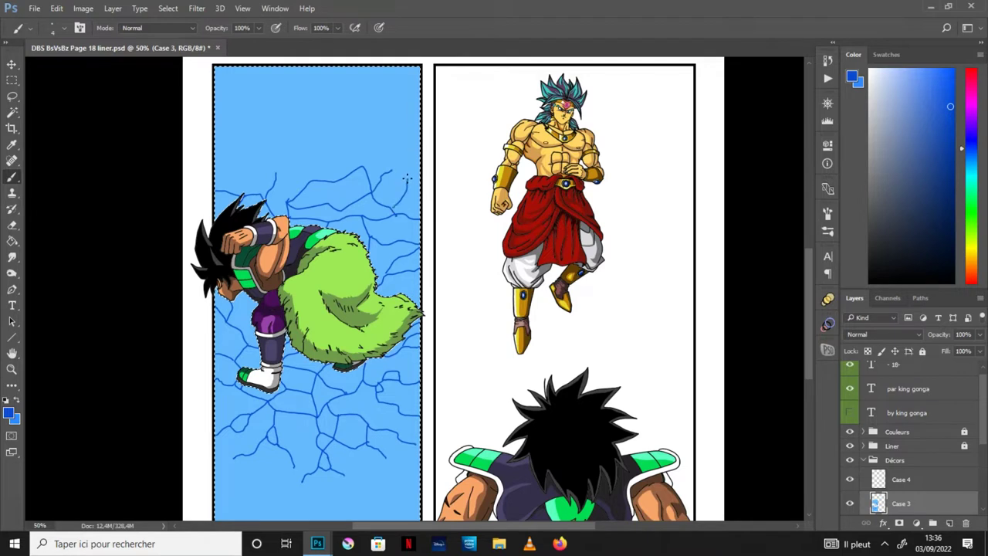
{"action": "scroll", "coordinate": [805, 350], "scroll_direction": "down", "scroll_amount": 3}
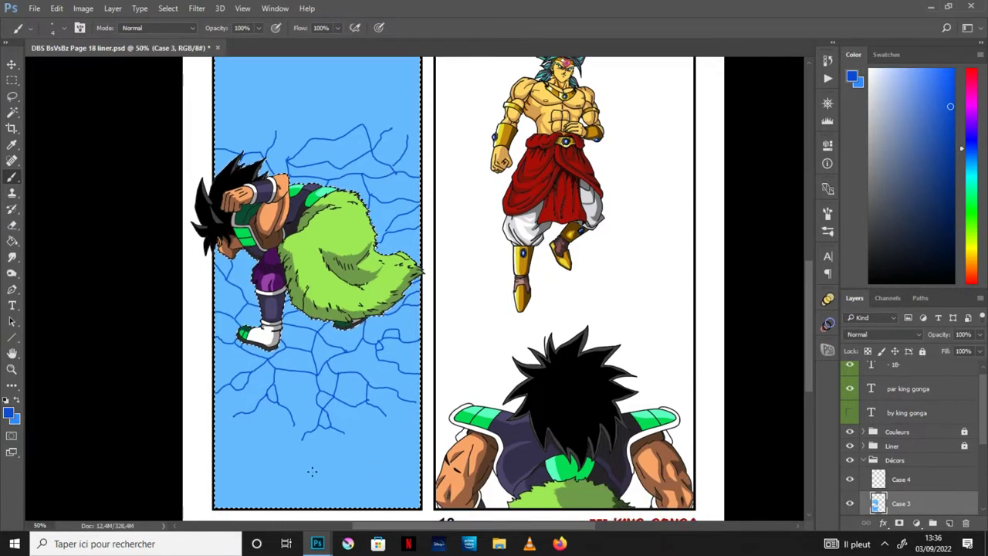
{"action": "left_click_drag", "start_coordinate": [344, 433], "coordinate": [353, 447]}
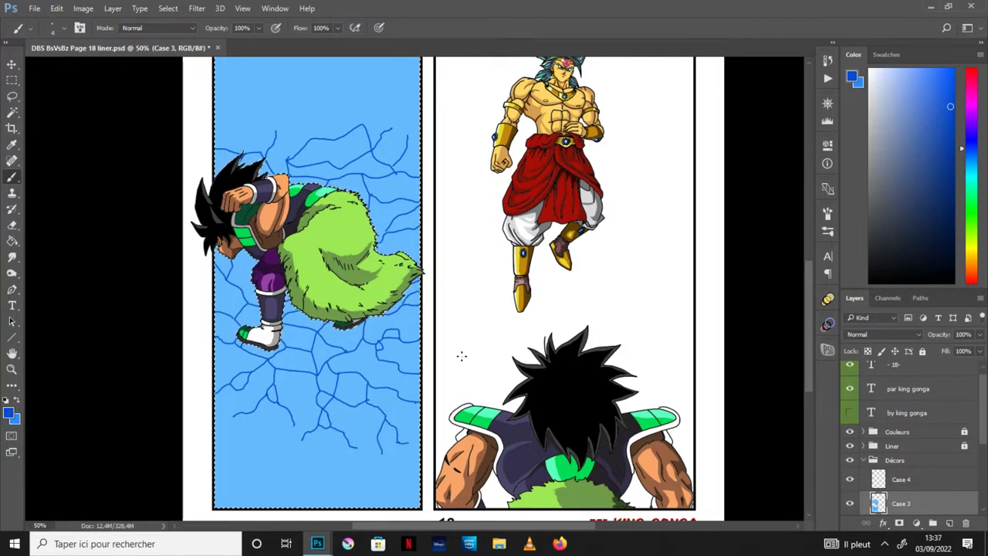
{"action": "scroll", "coordinate": [809, 268], "scroll_direction": "up", "scroll_amount": 3}
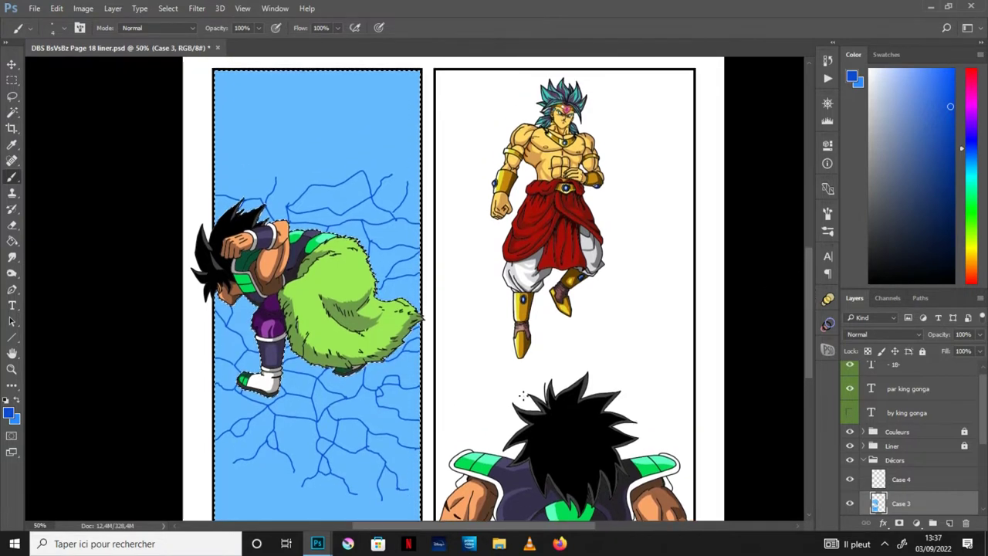
Examine the cracks below the character's feet at 200% zoom for overshooting line ends
{"action": "key", "text": "ctrl+plus"}
{"action": "left_click", "coordinate": [12, 353]}
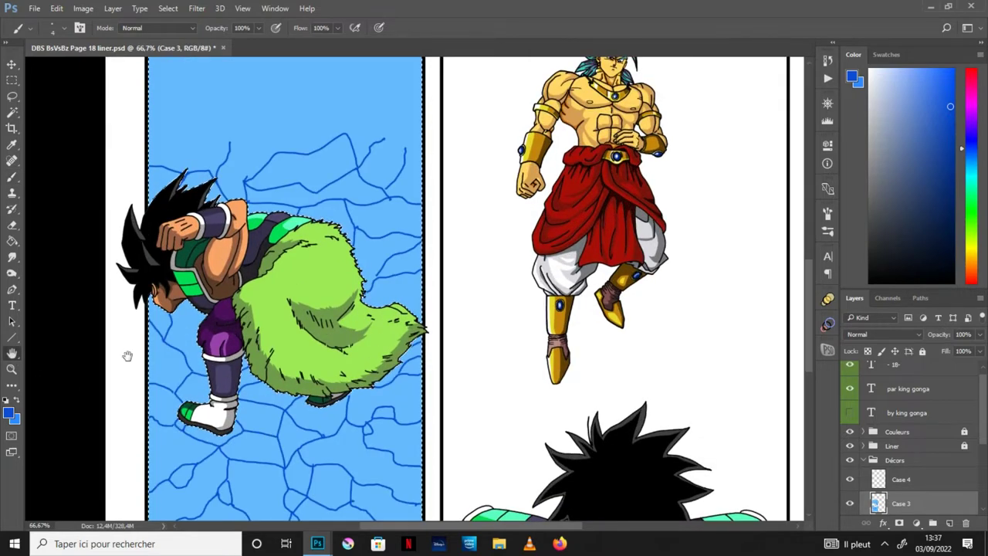
{"action": "left_click_drag", "start_coordinate": [441, 468], "coordinate": [440, 360]}
{"action": "key", "text": "ctrl+plus"}
{"action": "key", "text": "ctrl+plus"}
{"action": "left_click_drag", "start_coordinate": [487, 318], "coordinate": [524, 268]}
{"action": "scroll", "coordinate": [524, 266], "scroll_direction": "left", "scroll_amount": 5}
{"action": "scroll", "coordinate": [547, 322], "scroll_direction": "down", "scroll_amount": 3}
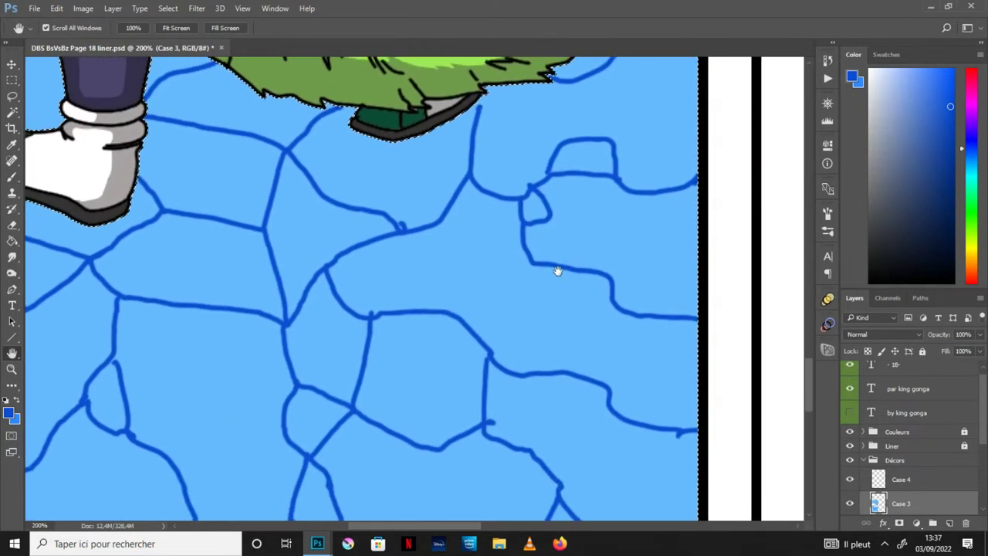
{"action": "key", "text": "b"}
{"action": "key", "text": "e"}
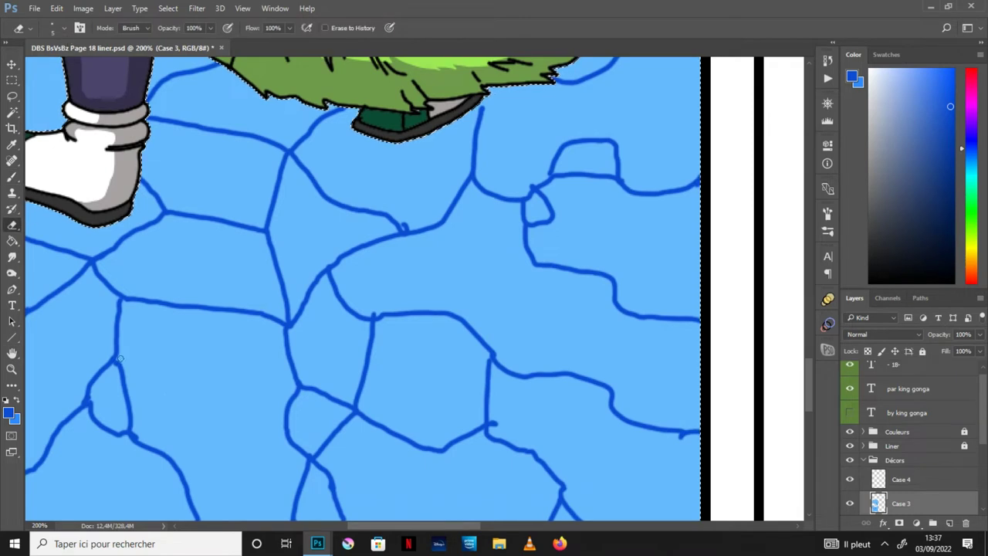
{"action": "left_click", "coordinate": [138, 435]}
{"action": "key", "text": "ctrl+z"}
Sample the light blue ground color and brush over the overshooting crack ends below the character's feet
{"action": "left_click", "coordinate": [11, 145]}
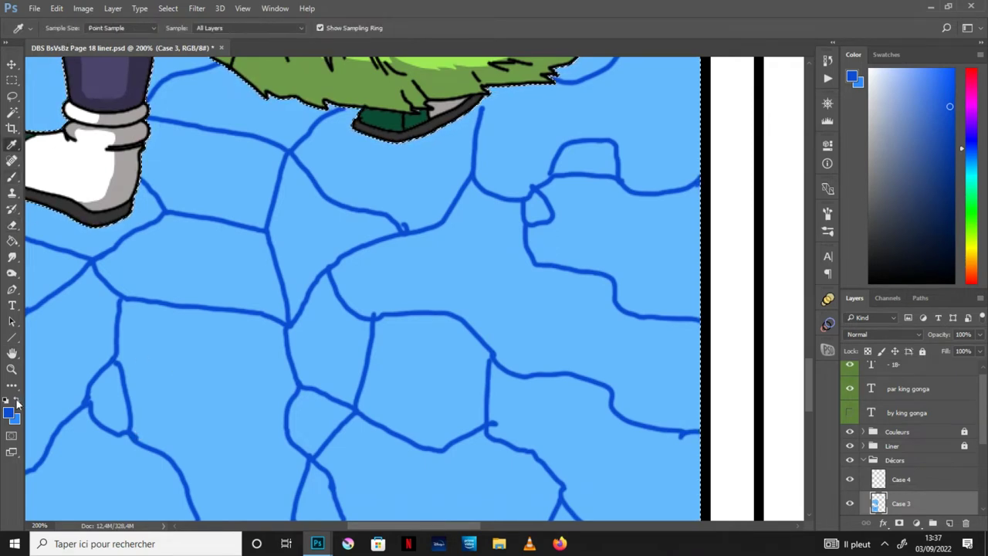
{"action": "left_click", "coordinate": [16, 400]}
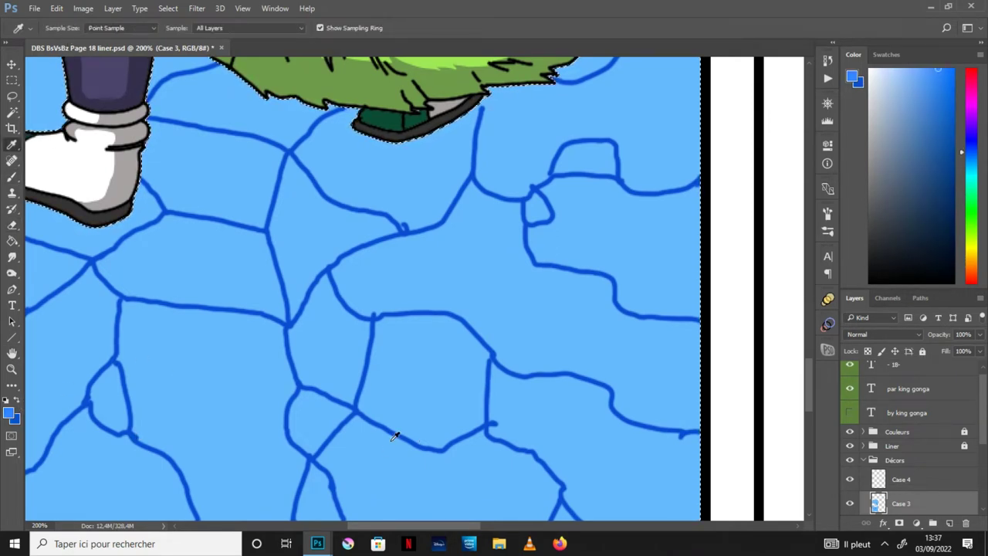
{"action": "left_click", "coordinate": [214, 401]}
{"action": "key", "text": "b"}
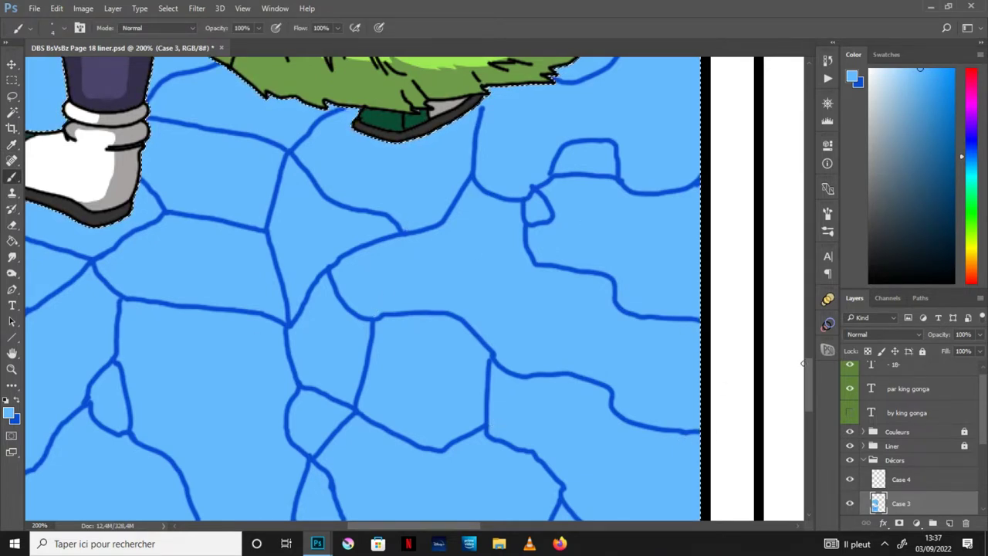
Cover the stray overshoots on the lowest crack branches with light blue, and resample the dark blue of the cracks
{"action": "key", "text": "h"}
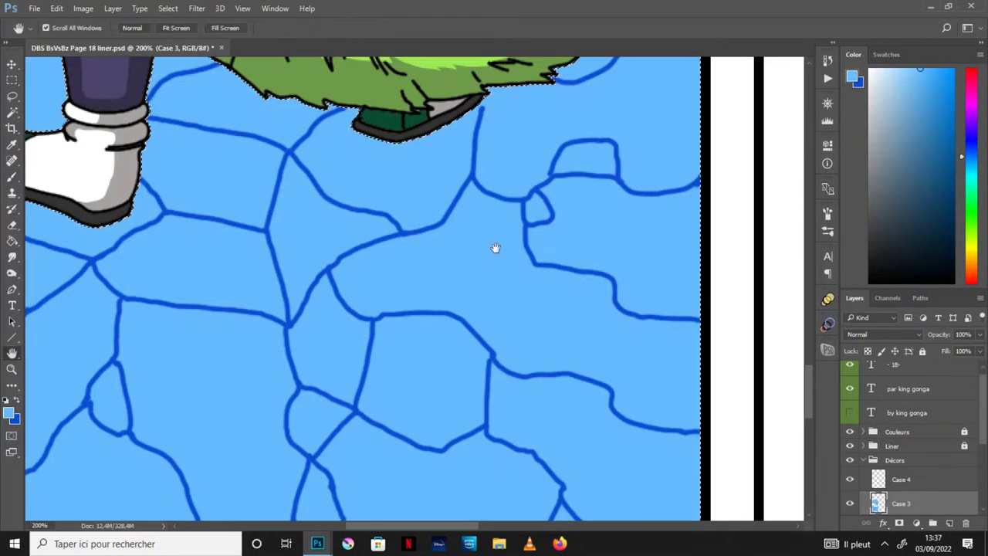
{"action": "left_click_drag", "start_coordinate": [469, 302], "coordinate": [681, 231]}
{"action": "left_click", "coordinate": [12, 177]}
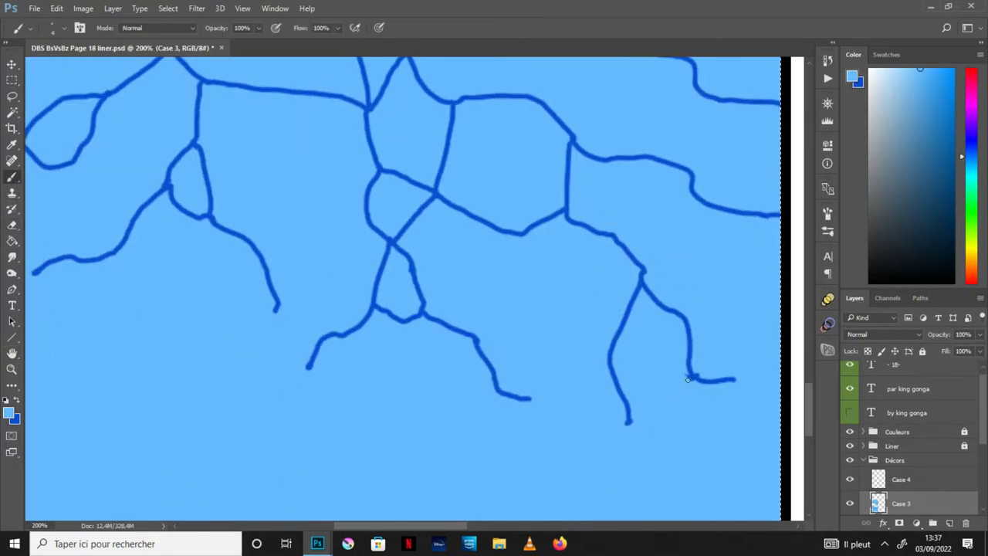
{"action": "left_click", "coordinate": [169, 182], "text": "alt"}
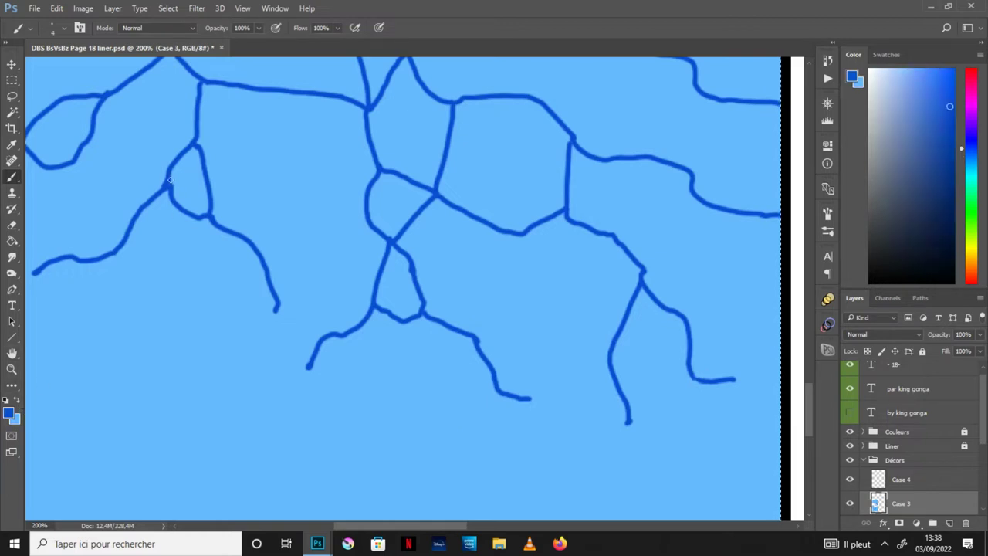
Join the broken crack beside the front boot's toe in dark blue and switch back to light blue for touch-ups
{"action": "left_click", "coordinate": [12, 354]}
{"action": "left_click_drag", "start_coordinate": [191, 211], "coordinate": [347, 400]}
{"action": "left_click", "coordinate": [11, 177]}
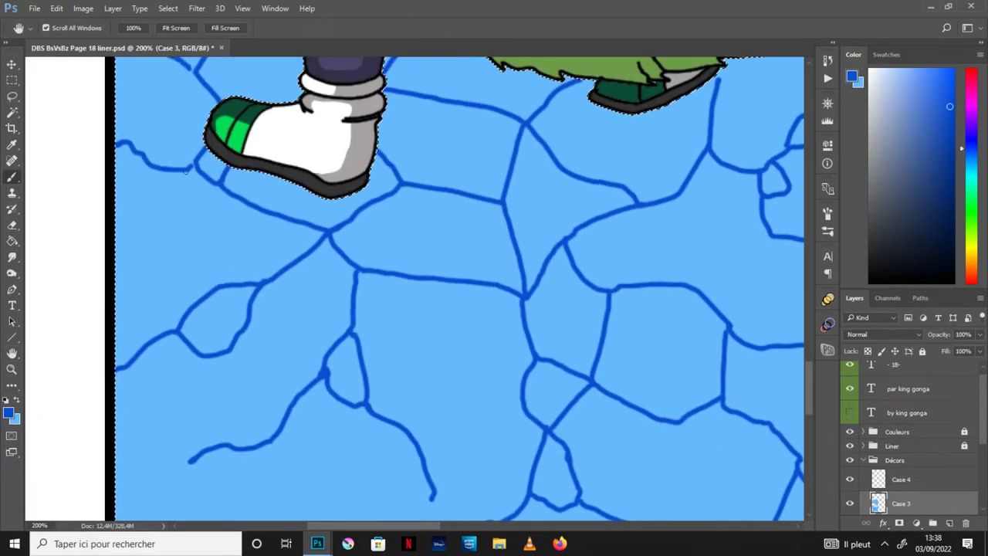
{"action": "key", "text": "x"}
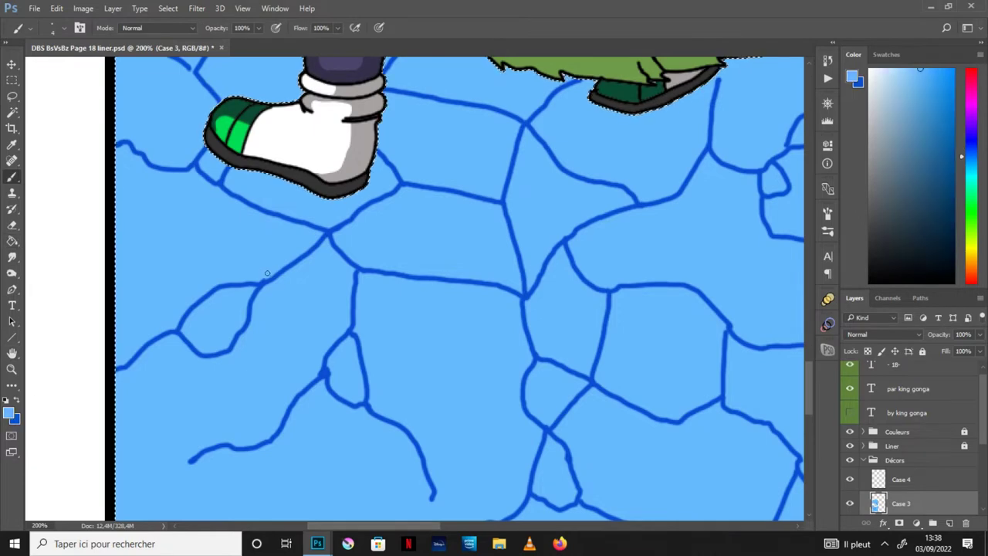
Close the gaps and tidy the crack ends around the front leg, alternating dark blue and light blue brush strokes
{"action": "left_click", "coordinate": [12, 354]}
{"action": "left_click_drag", "start_coordinate": [483, 243], "coordinate": [488, 517]}
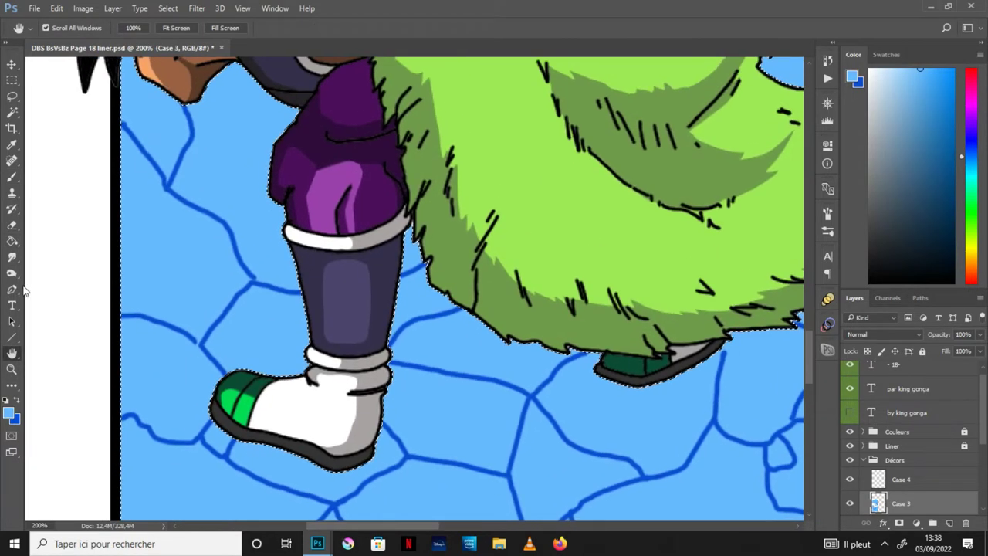
{"action": "key", "text": "x"}
{"action": "left_click", "coordinate": [12, 181]}
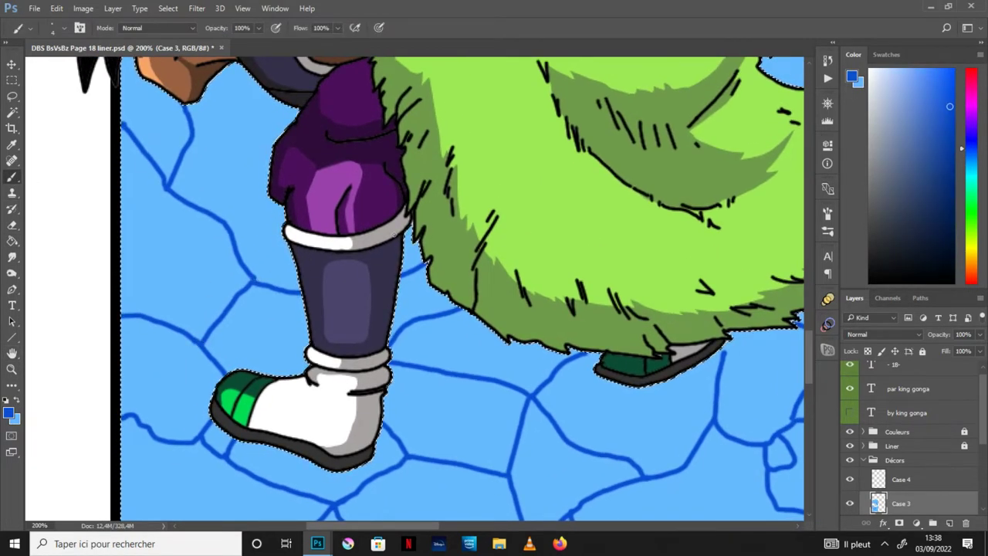
{"action": "key", "text": "x"}
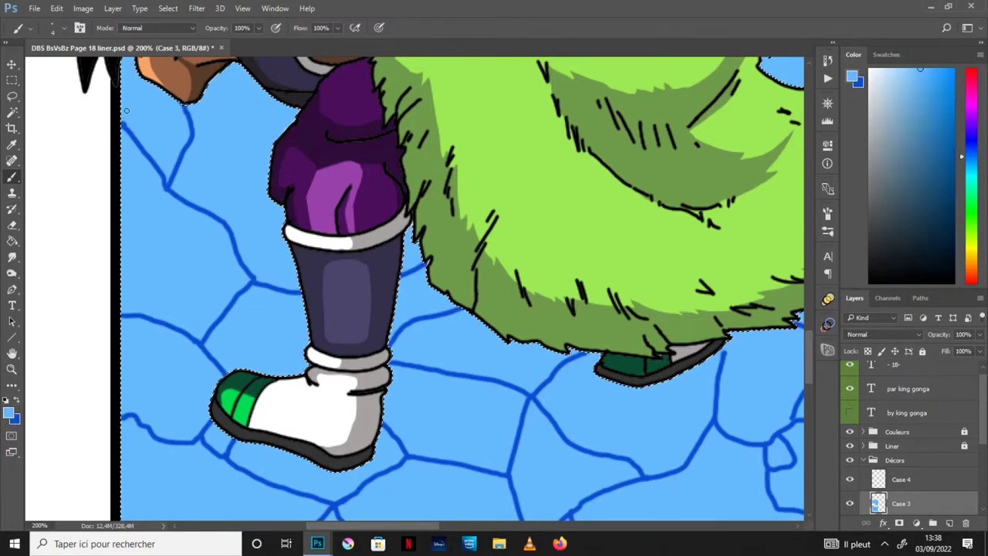
{"action": "key", "text": "x"}
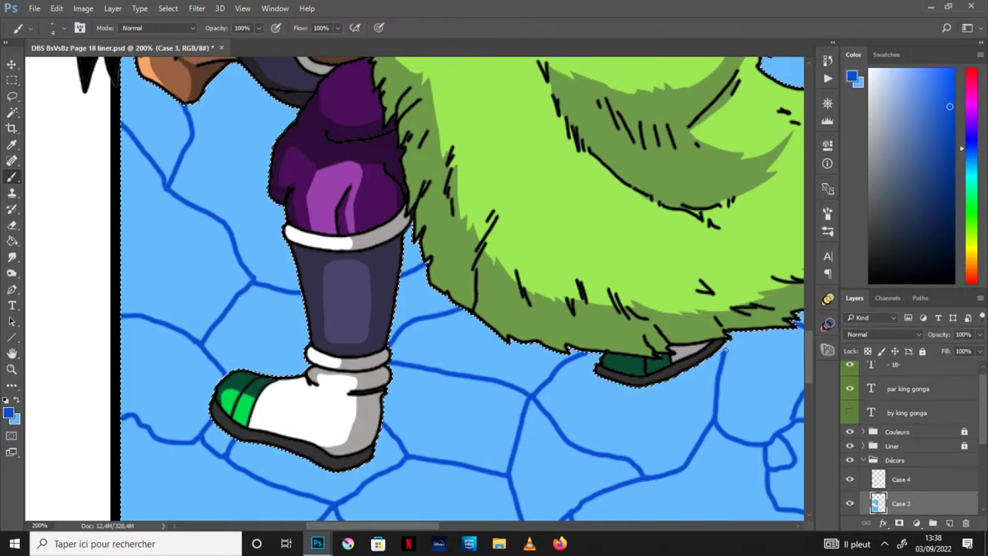
Connect the loose crack end between the green fur and the panel border with dark blue
{"action": "key", "text": "space"}
{"action": "left_click_drag", "start_coordinate": [561, 291], "coordinate": [501, 375]}
{"action": "mouse_move", "coordinate": [795, 216]}
{"action": "left_mouse_down"}
{"action": "mouse_move", "coordinate": [681, 305]}
{"action": "mouse_move", "coordinate": [507, 241]}
{"action": "left_mouse_up"}
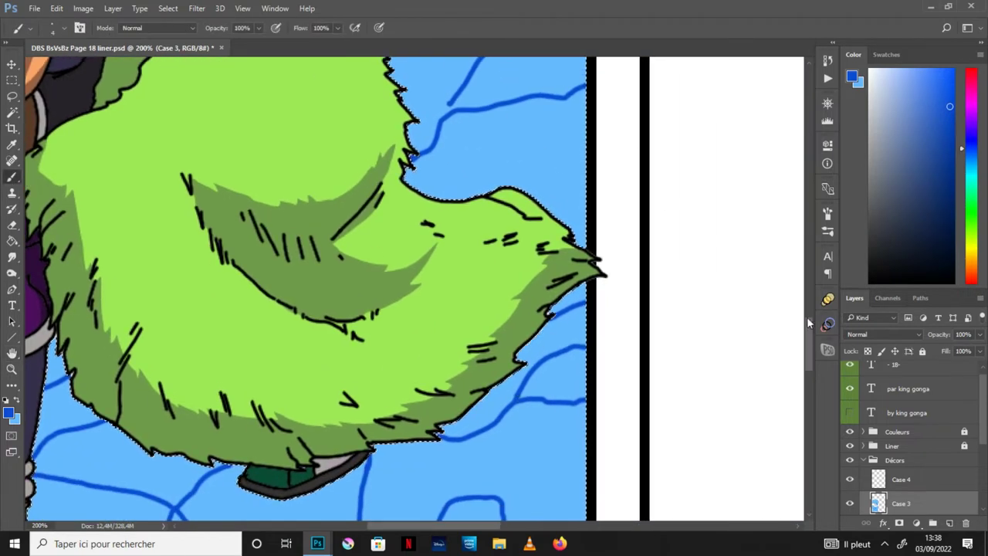
{"action": "scroll", "coordinate": [450, 324], "scroll_direction": "up", "scroll_amount": 5}
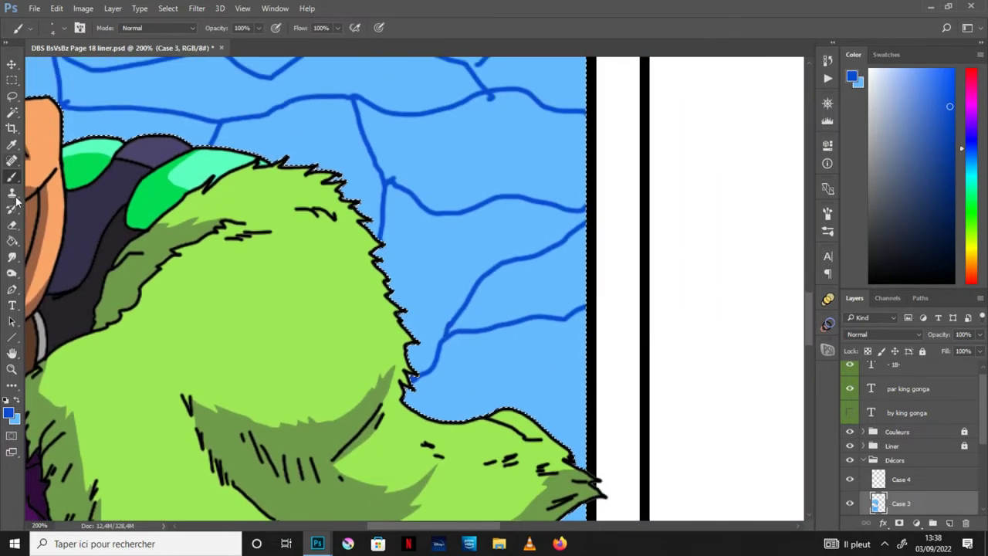
Cover overshooting crack ends above the green fur with light blue and reconnect the loose upper branch in dark blue
{"action": "key", "text": "x"}
{"action": "left_click_drag", "start_coordinate": [398, 179], "coordinate": [393, 176]}
{"action": "left_click_drag", "start_coordinate": [487, 98], "coordinate": [500, 100]}
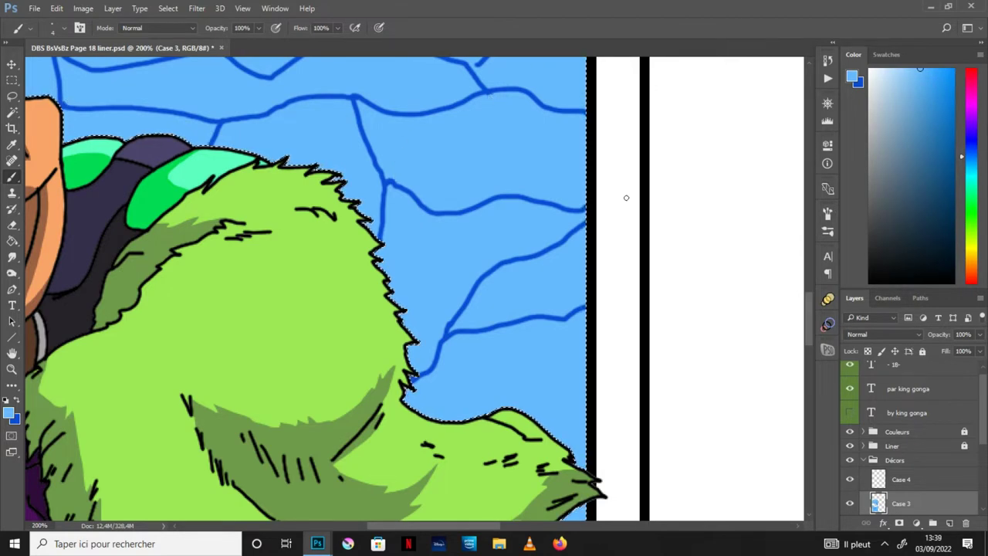
{"action": "scroll", "coordinate": [809, 292], "scroll_direction": "up", "scroll_amount": 4}
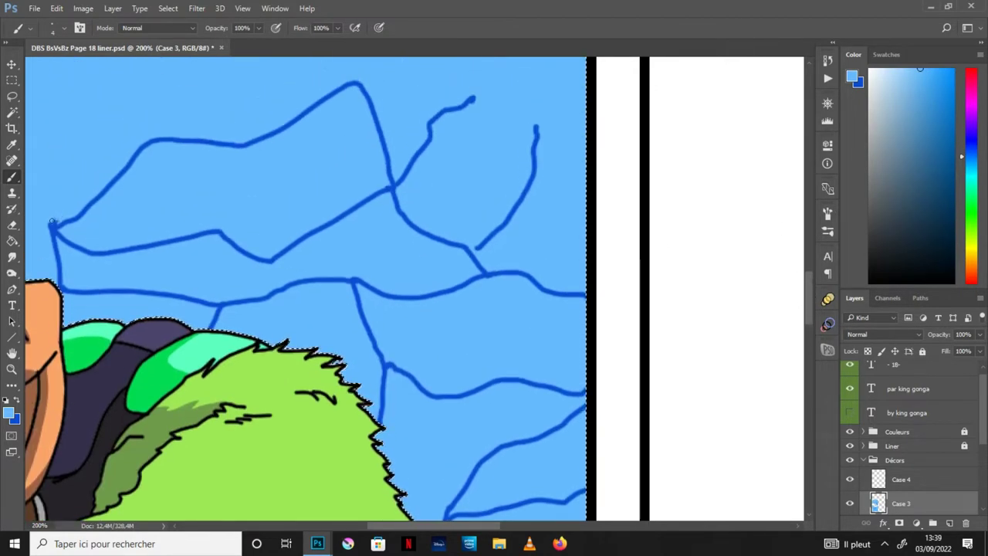
{"action": "key", "text": "x"}
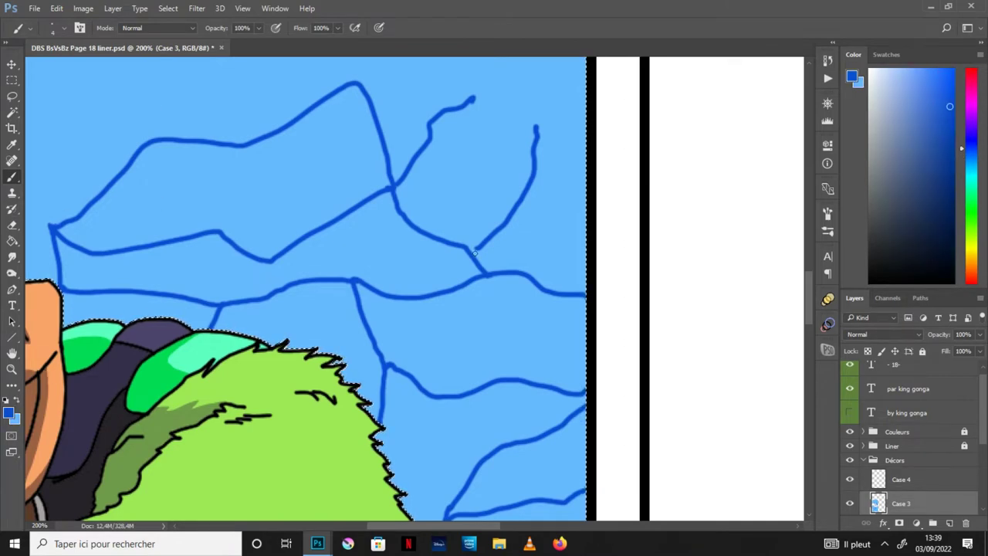
Draw a dark blue crack linking the two branches above the raised arm, and cover its overshoot with light blue
{"action": "key", "text": "space"}
{"action": "mouse_move", "coordinate": [154, 349]}
{"action": "left_mouse_down"}
{"action": "mouse_move", "coordinate": [440, 306]}
{"action": "mouse_move", "coordinate": [510, 368]}
{"action": "left_mouse_up"}
{"action": "key", "text": "x"}
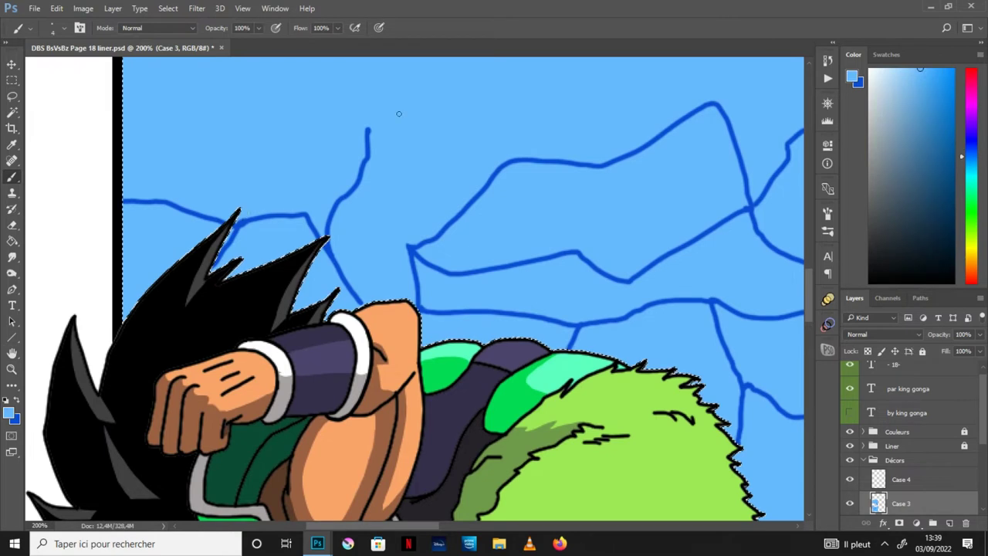
{"action": "key", "text": "x"}
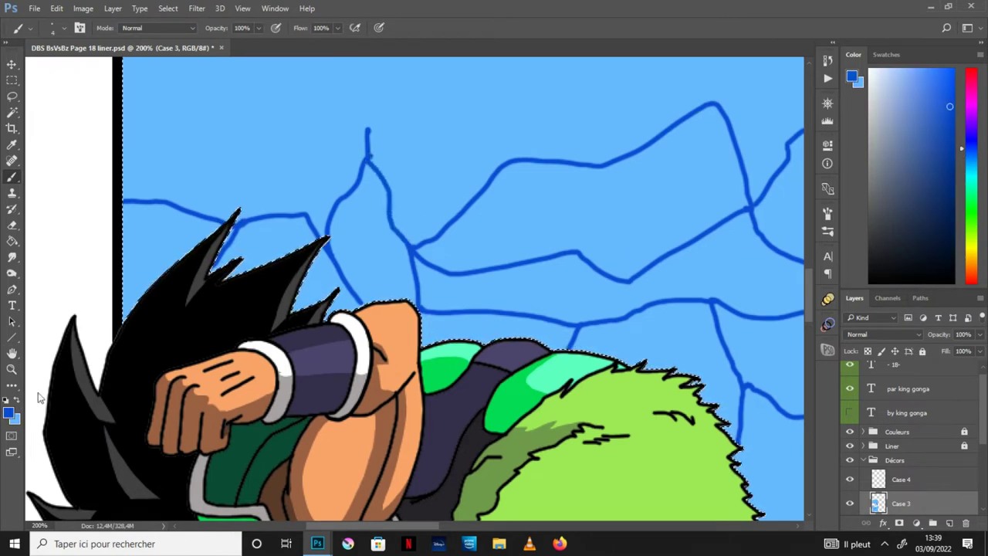
{"action": "key", "text": "x"}
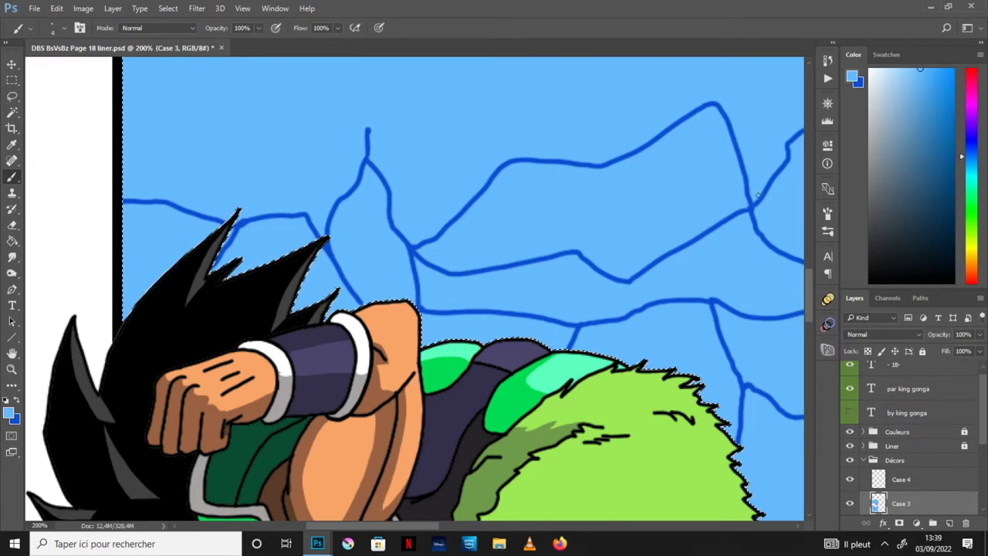
Outline the upper and lower edges of the cracked ground across the panel with a white 7 px hard brush
{"action": "key", "text": "ctrl+minus"}
{"action": "key", "text": "ctrl+minus"}
{"action": "key", "text": "space"}
{"action": "left_click_drag", "start_coordinate": [553, 377], "coordinate": [472, 352]}
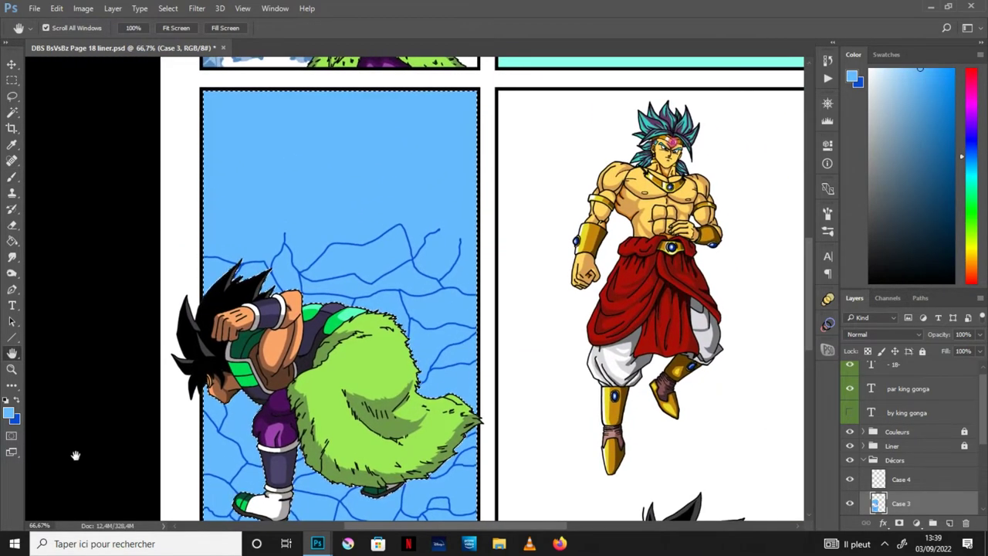
{"action": "left_click", "coordinate": [5, 400]}
{"action": "key", "text": "x"}
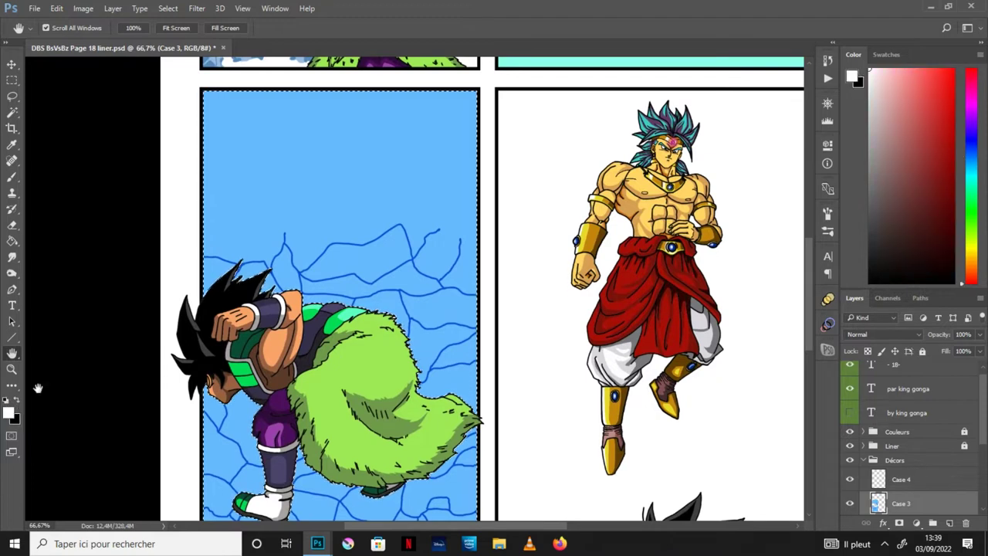
{"action": "left_click", "coordinate": [12, 176]}
{"action": "left_click", "coordinate": [64, 28]}
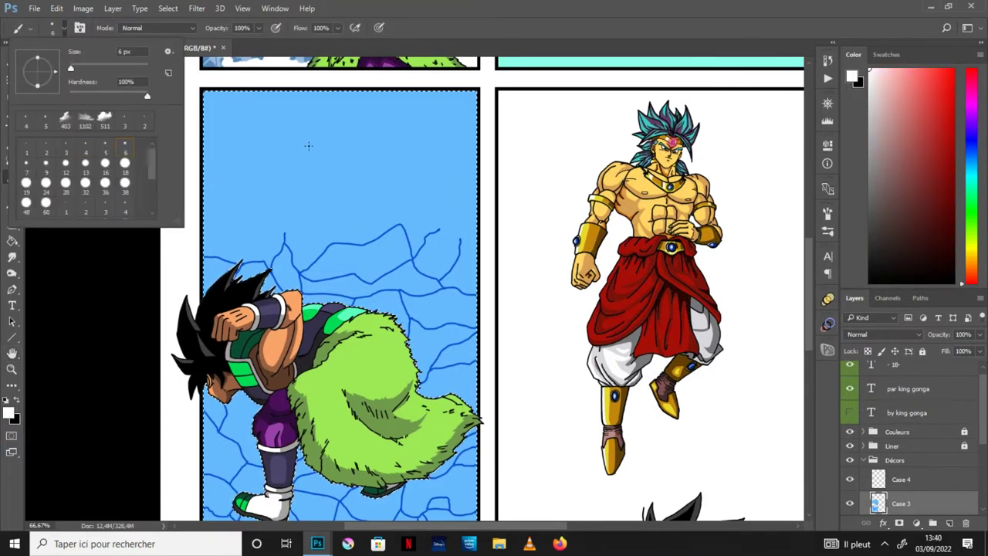
{"action": "double_click", "coordinate": [28, 178]}
{"action": "mouse_move", "coordinate": [477, 269]}
{"action": "left_mouse_down"}
{"action": "mouse_move", "coordinate": [458, 239]}
{"action": "mouse_move", "coordinate": [414, 226]}
{"action": "left_mouse_up"}
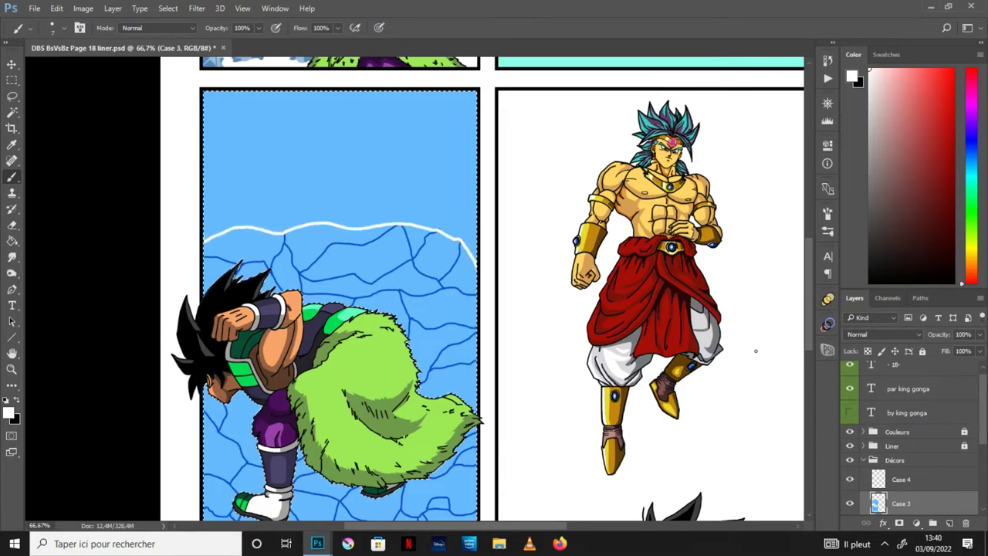
{"action": "scroll", "coordinate": [478, 433], "scroll_direction": "down", "scroll_amount": 5}
{"action": "scroll", "coordinate": [478, 433], "scroll_direction": "down", "scroll_amount": 2}
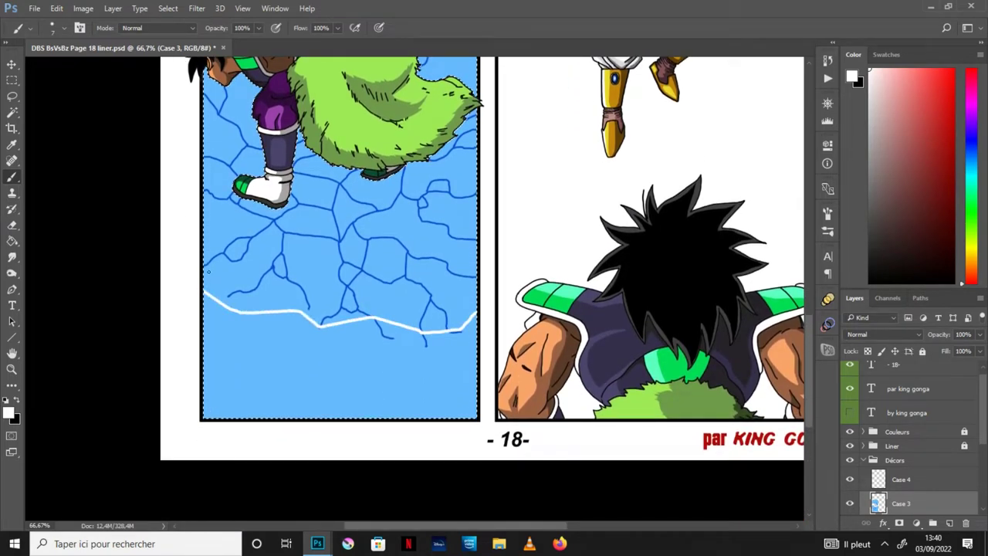
Fill the area below the lower outline with white and paint out the leftover crack specks in white
{"action": "key", "text": "space"}
{"action": "left_click_drag", "start_coordinate": [492, 390], "coordinate": [448, 335]}
{"action": "key", "text": "ctrl+plus"}
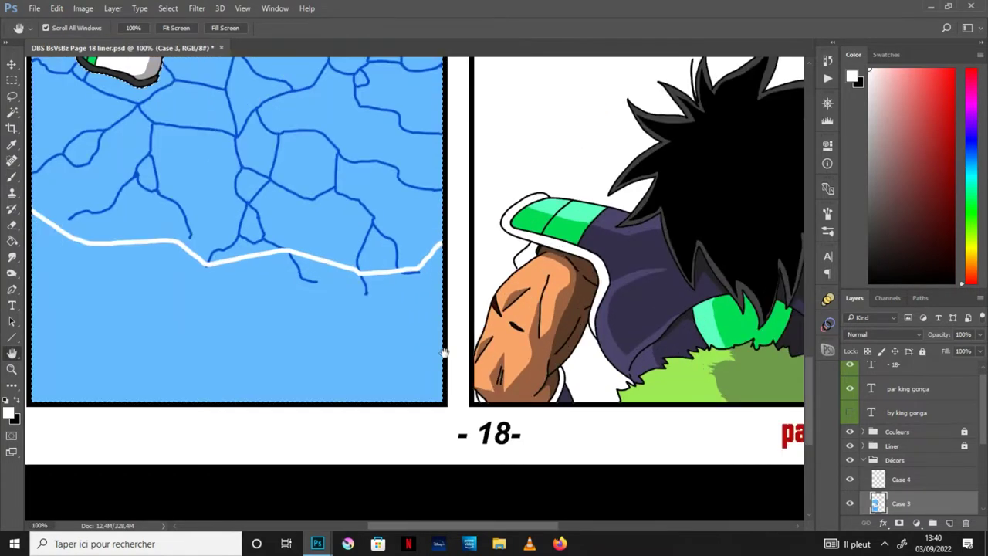
{"action": "left_click_drag", "start_coordinate": [309, 356], "coordinate": [435, 371]}
{"action": "left_click", "coordinate": [12, 241]}
{"action": "left_click", "coordinate": [376, 370]}
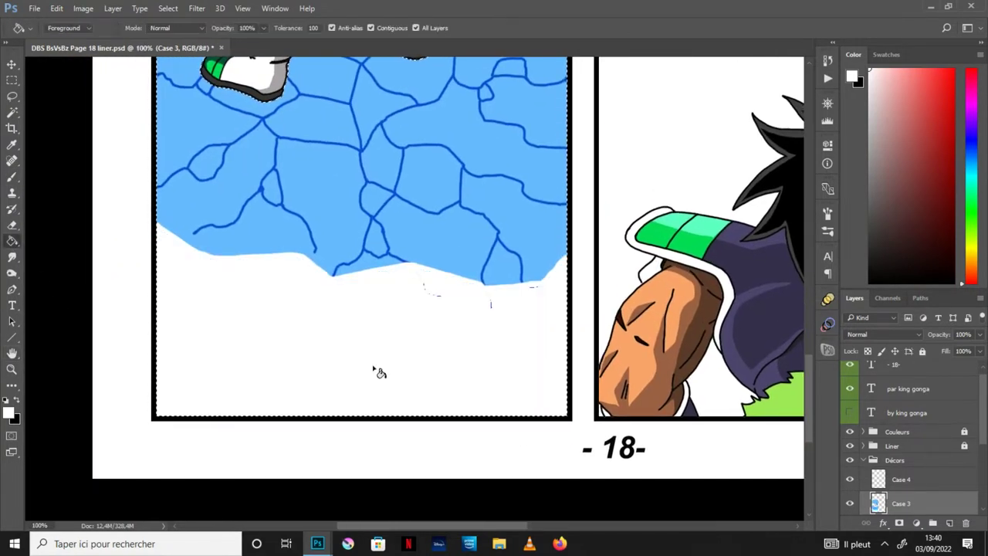
{"action": "key", "text": "b"}
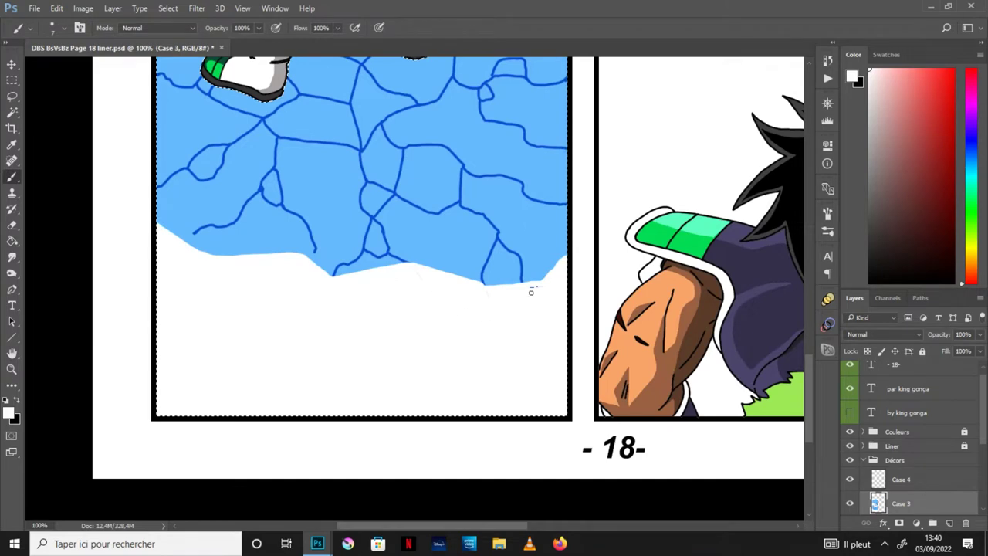
Fill the area above the upper outline of the cracked ground with white
{"action": "left_click_drag", "start_coordinate": [810, 359], "coordinate": [808, 237]}
{"action": "key", "text": "ctrl+minus"}
{"action": "key", "text": "ctrl+minus"}
{"action": "key", "text": "g"}
{"action": "left_click", "coordinate": [472, 252]}
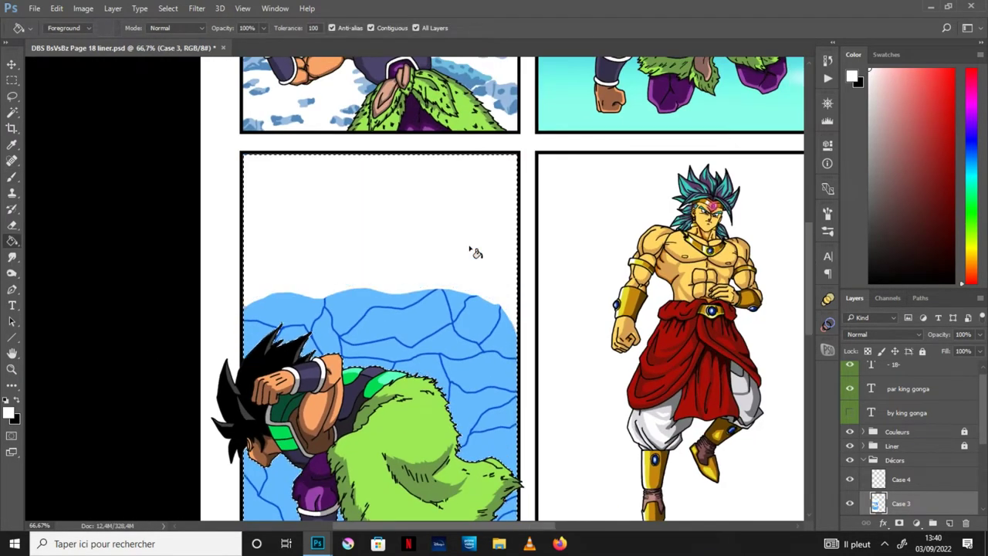
Sample a vivid blue as the foreground colour and a lighter mid-blue as the background colour for shading
{"action": "key", "text": "h"}
{"action": "left_click_drag", "start_coordinate": [543, 444], "coordinate": [488, 311]}
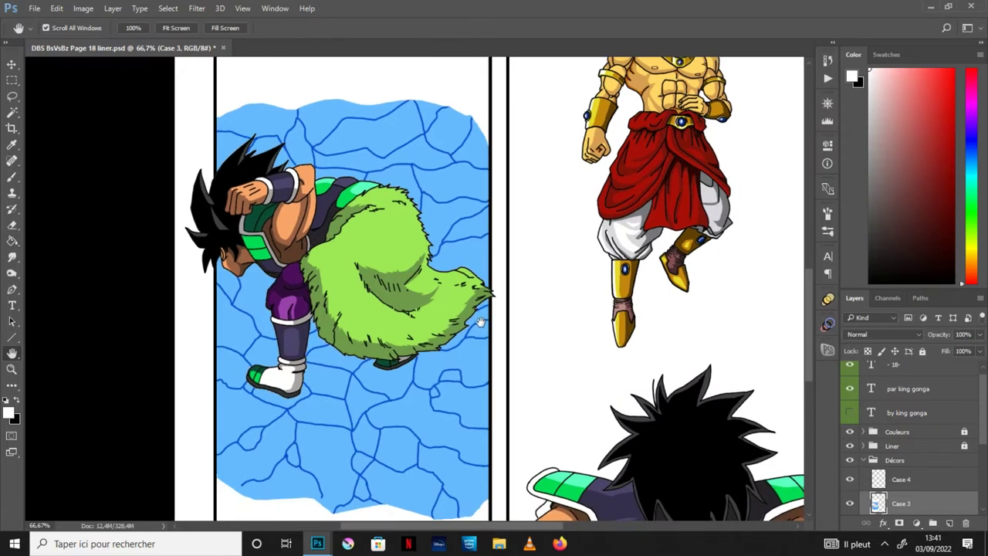
{"action": "key", "text": "ctrl+minus"}
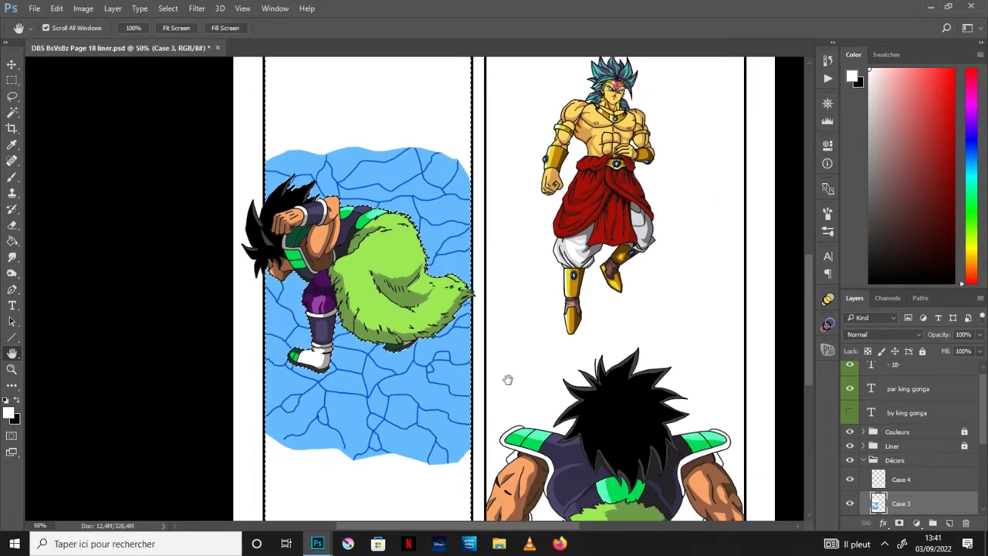
{"action": "left_click_drag", "start_coordinate": [417, 388], "coordinate": [448, 310]}
{"action": "key", "text": "ctrl+plus"}
{"action": "key", "text": "ctrl+plus"}
{"action": "key", "text": "ctrl+plus"}
{"action": "left_click_drag", "start_coordinate": [438, 494], "coordinate": [593, 330]}
{"action": "left_click", "coordinate": [319, 546]}
{"action": "left_click", "coordinate": [399, 487]}
{"action": "key", "text": "i"}
{"action": "left_click", "coordinate": [328, 430]}
{"action": "left_click", "coordinate": [346, 429]}
{"action": "left_click", "coordinate": [707, 75]}
{"action": "key", "text": "b"}
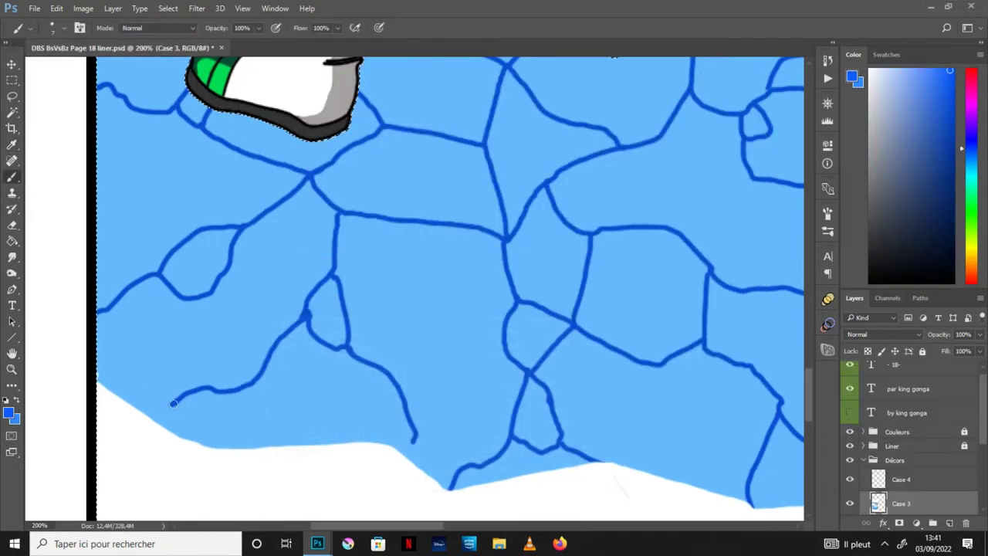
Extend the two loose crack ends below the front foot to the white edge with a 4 px vivid blue brush
{"action": "left_click", "coordinate": [64, 29]}
{"action": "left_click", "coordinate": [119, 145]}
{"action": "left_click", "coordinate": [179, 399]}
{"action": "left_click_drag", "start_coordinate": [175, 402], "coordinate": [154, 419]}
{"action": "left_click_drag", "start_coordinate": [415, 441], "coordinate": [405, 453]}
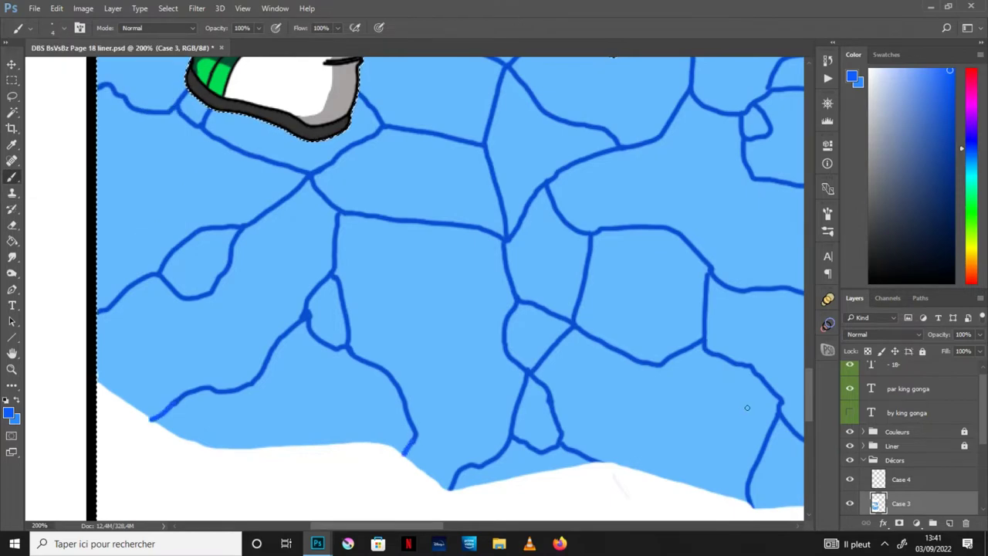
Try a vivid blue bucket fill on the ground below the rear foot, and undo it
{"action": "left_click", "coordinate": [12, 353]}
{"action": "left_click_drag", "start_coordinate": [726, 338], "coordinate": [474, 327]}
{"action": "key", "text": "ctrl+minus"}
{"action": "left_click_drag", "start_coordinate": [446, 226], "coordinate": [463, 301]}
{"action": "left_click_drag", "start_coordinate": [486, 250], "coordinate": [451, 279]}
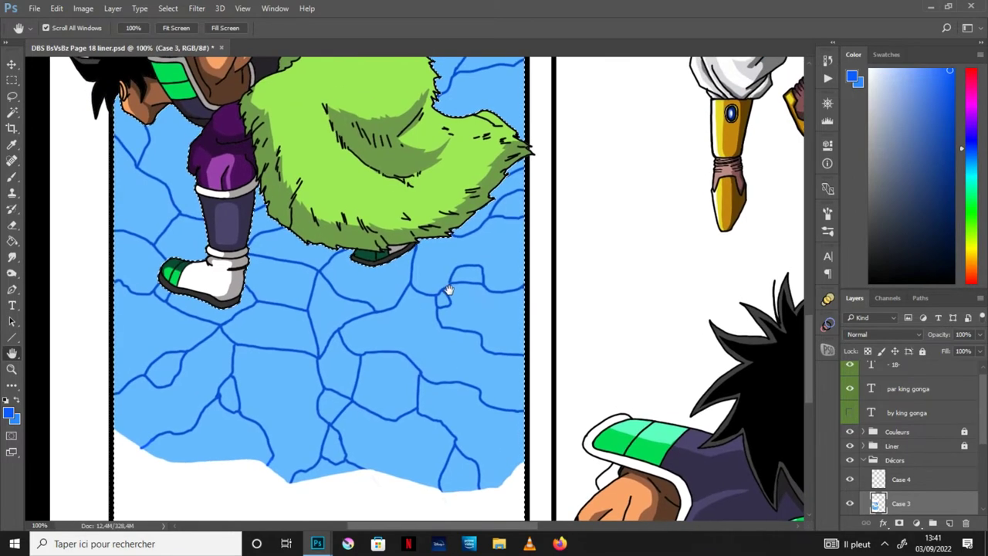
{"action": "left_click", "coordinate": [13, 176]}
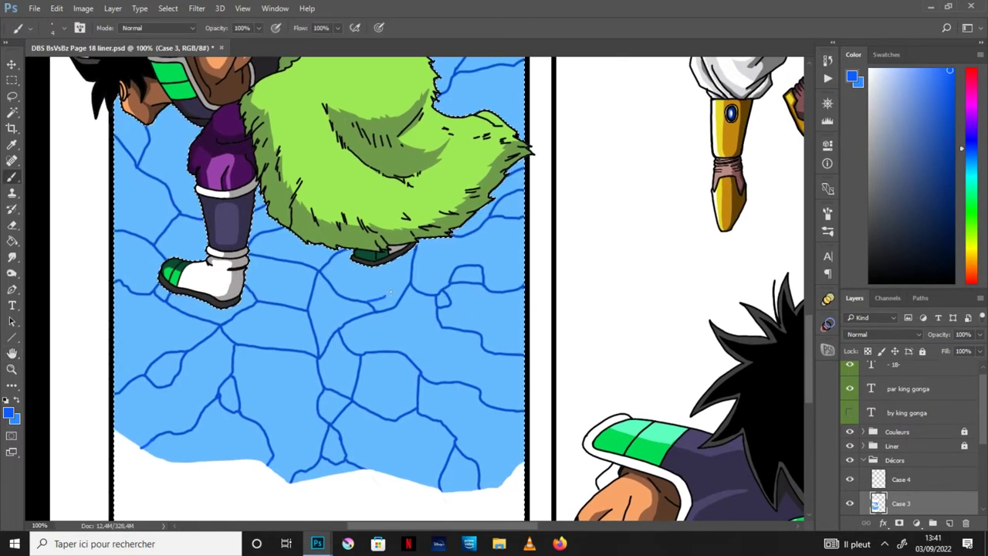
{"action": "key", "text": "g"}
{"action": "left_click", "coordinate": [412, 302]}
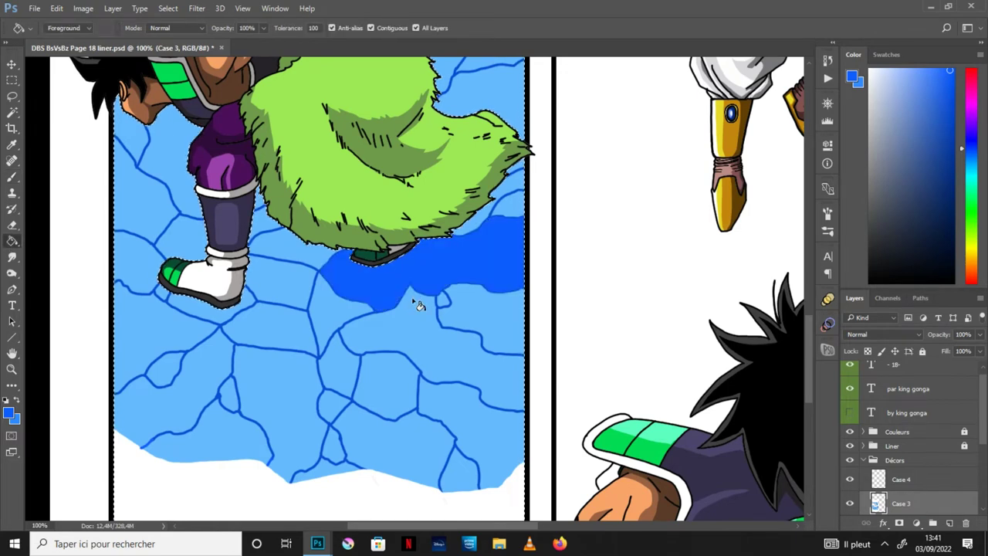
{"action": "key", "text": "ctrl+z"}
Draw an inner edge along the crack below the rear foot and shade the strip between them in vivid blue
{"action": "key", "text": "ctrl+plus"}
{"action": "key", "text": "b"}
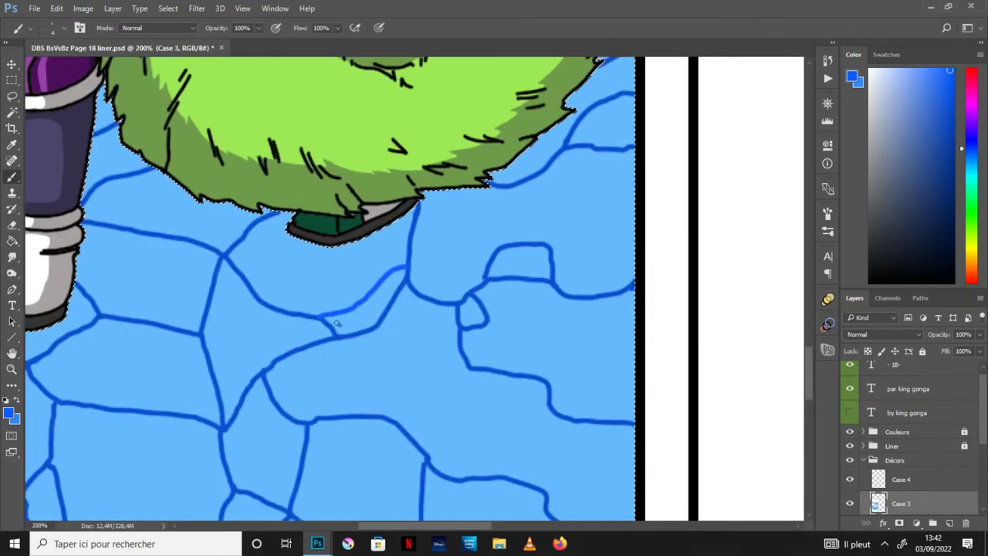
{"action": "mouse_move", "coordinate": [333, 318]}
{"action": "left_mouse_down"}
{"action": "mouse_move", "coordinate": [402, 269]}
{"action": "mouse_move", "coordinate": [347, 327]}
{"action": "mouse_move", "coordinate": [363, 327]}
{"action": "mouse_move", "coordinate": [390, 296]}
{"action": "left_mouse_up"}
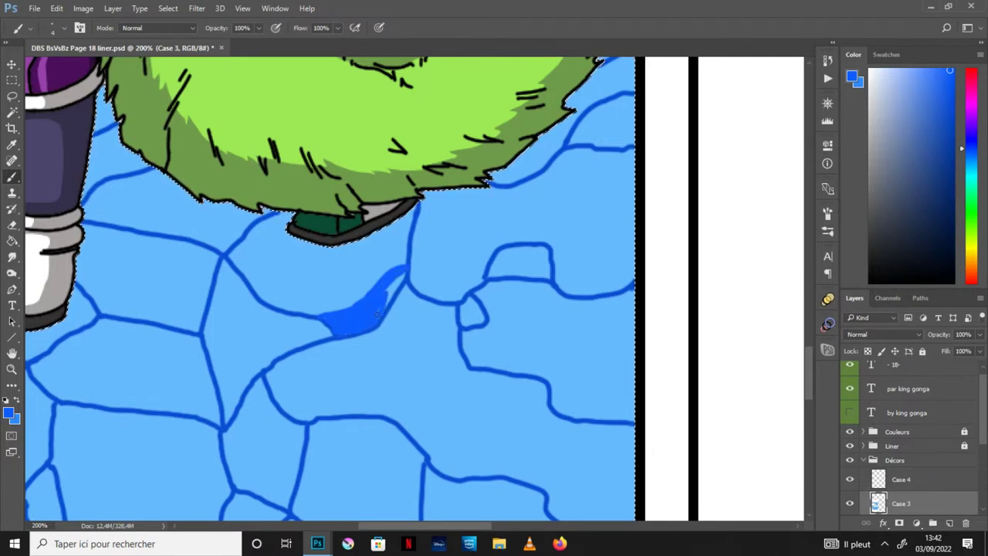
Draw inner depth edges in the tile between the two feet and shade its corner beside the front heel in vivid blue
{"action": "scroll", "coordinate": [391, 296], "scroll_direction": "down", "scroll_amount": 3}
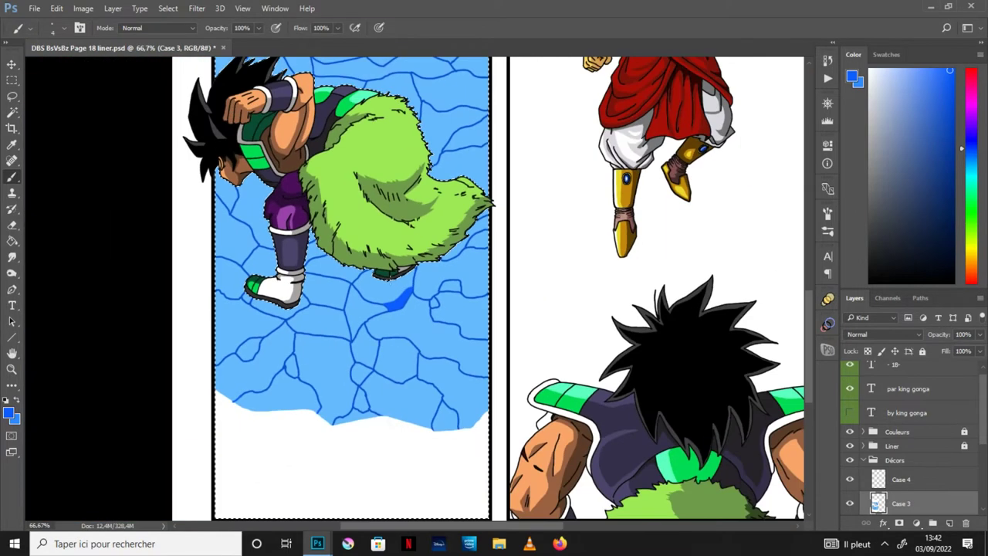
{"action": "scroll", "coordinate": [412, 255], "scroll_direction": "up", "scroll_amount": 1}
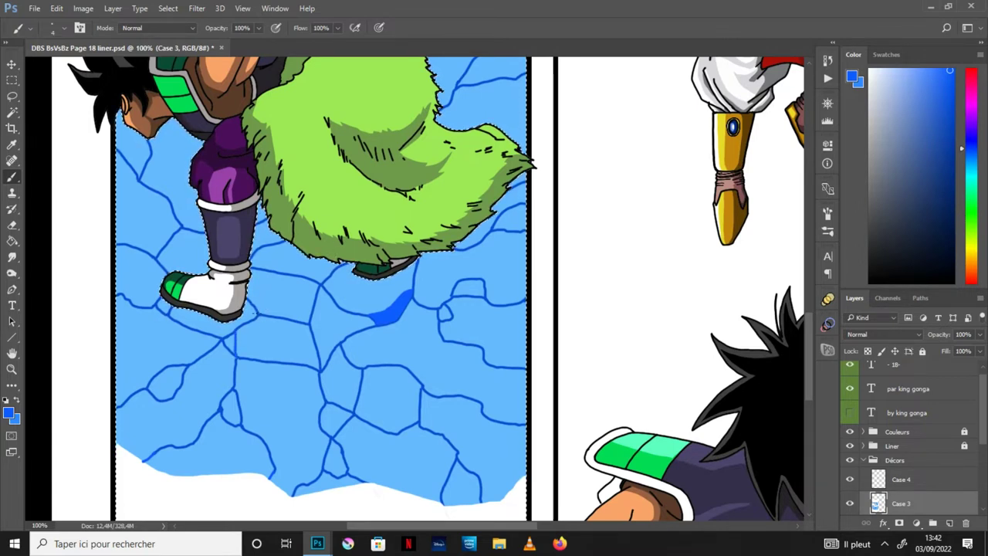
{"action": "left_click_drag", "start_coordinate": [315, 287], "coordinate": [310, 323]}
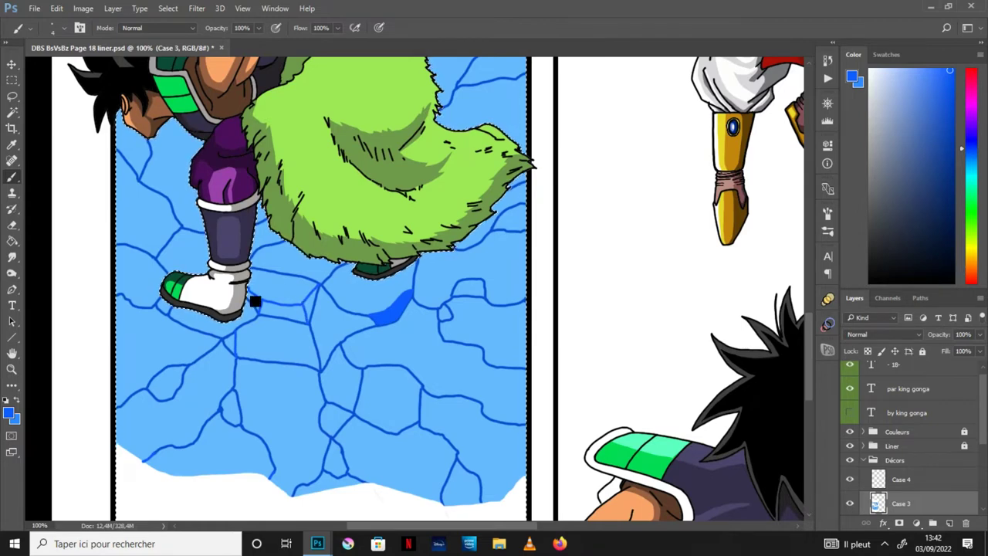
{"action": "key", "text": "ctrl+plus"}
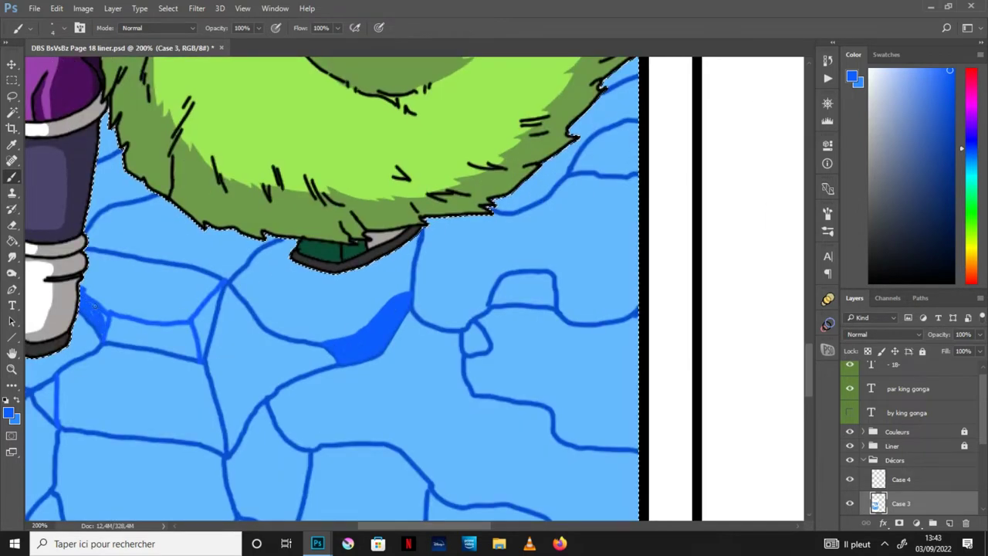
Paint the front face of the recess between the feet in mid-blue and its side face near the rear foot in vivid blue
{"action": "left_click", "coordinate": [19, 399]}
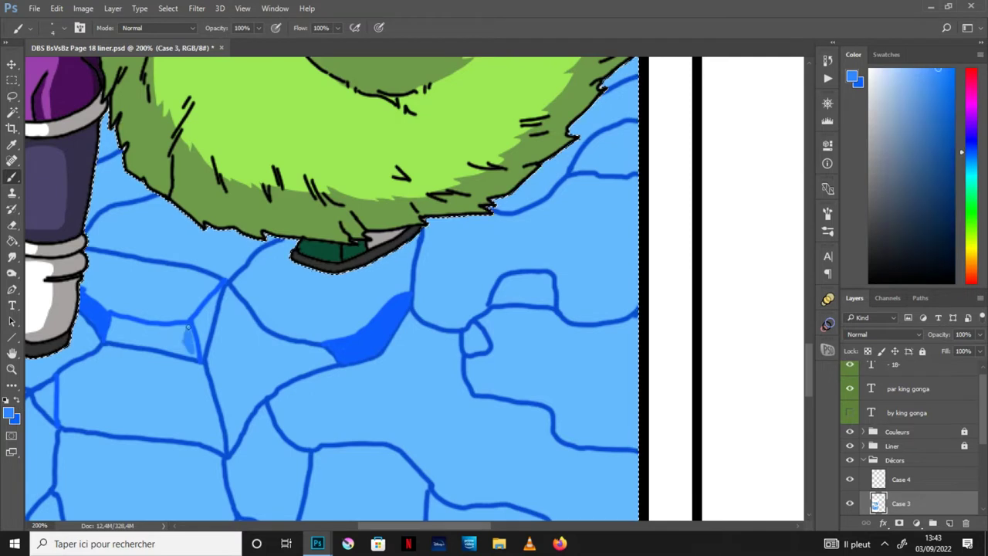
{"action": "key", "text": "ctrl+z"}
{"action": "key", "text": "g"}
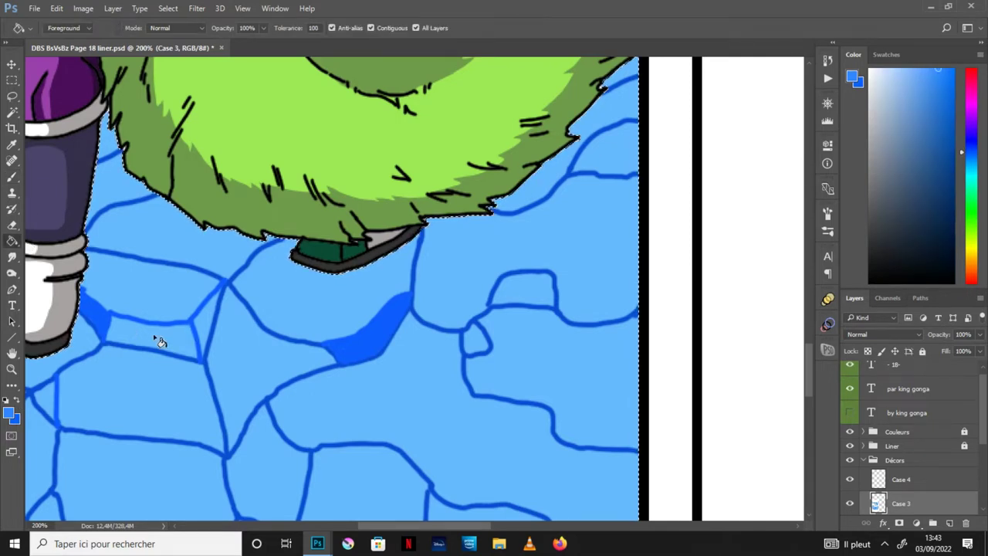
{"action": "left_click", "coordinate": [159, 328]}
{"action": "key", "text": "ctrl+z"}
{"action": "key", "text": "b"}
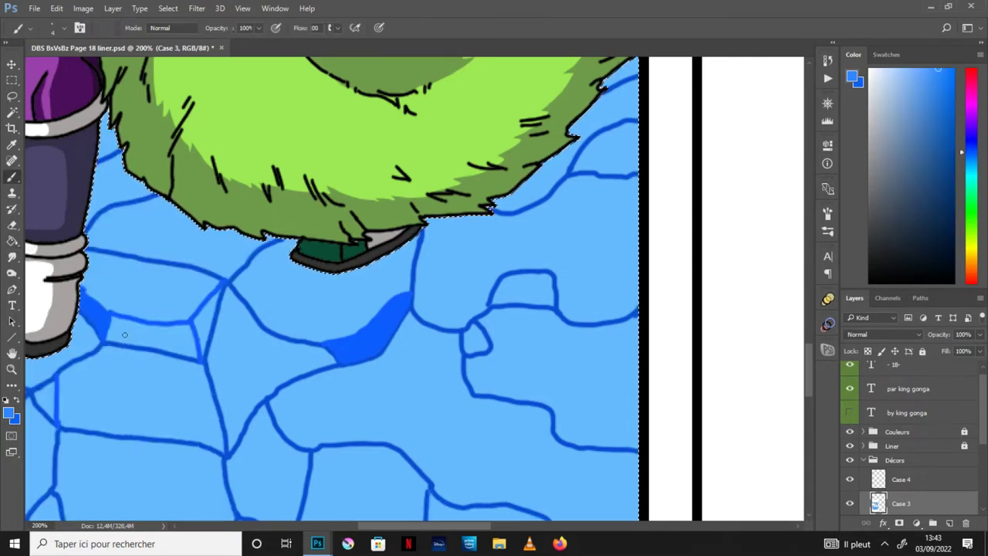
{"action": "mouse_move", "coordinate": [128, 323]}
{"action": "left_mouse_down"}
{"action": "mouse_move", "coordinate": [183, 326]}
{"action": "mouse_move", "coordinate": [166, 349]}
{"action": "mouse_move", "coordinate": [112, 339]}
{"action": "mouse_move", "coordinate": [123, 328]}
{"action": "mouse_move", "coordinate": [181, 340]}
{"action": "mouse_move", "coordinate": [172, 325]}
{"action": "mouse_move", "coordinate": [203, 352]}
{"action": "mouse_move", "coordinate": [219, 292]}
{"action": "left_mouse_up"}
{"action": "left_click", "coordinate": [18, 399]}
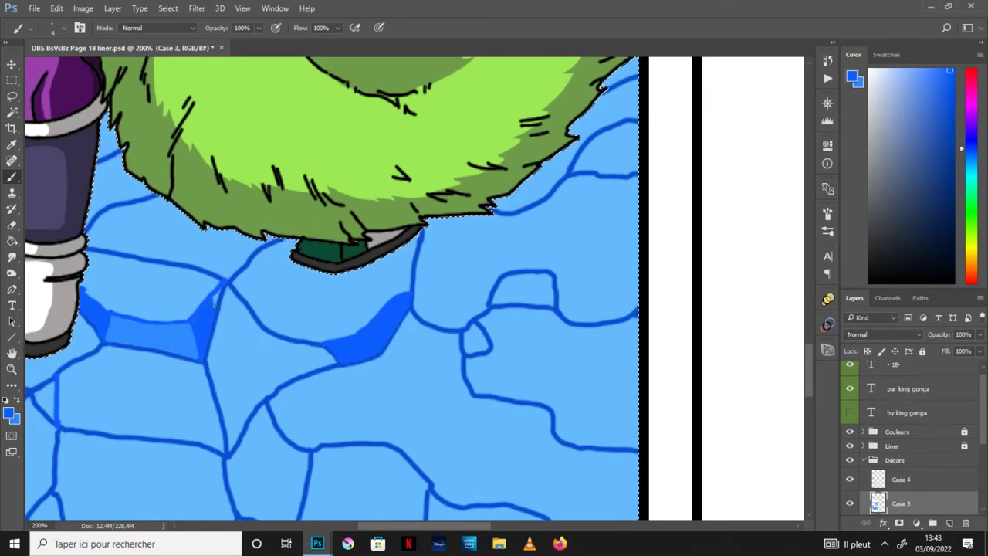
Shade the crack corner beneath the toe of the front shoe in vivid blue
{"action": "key", "text": "ctrl+minus"}
{"action": "key", "text": "ctrl+minus"}
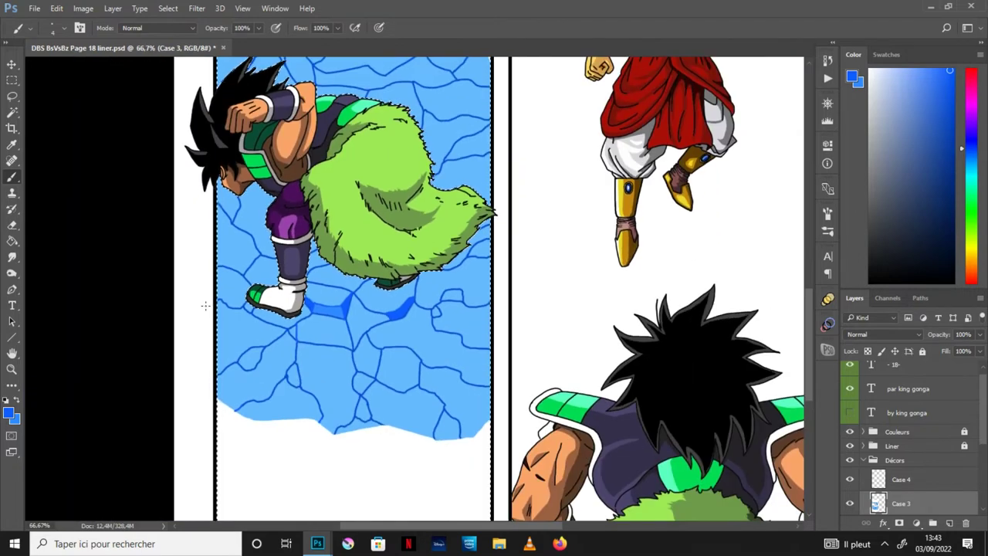
{"action": "key", "text": "ctrl+plus"}
{"action": "key", "text": "ctrl+plus"}
{"action": "mouse_move", "coordinate": [359, 346]}
{"action": "left_mouse_down"}
{"action": "mouse_move", "coordinate": [494, 346]}
{"action": "mouse_move", "coordinate": [570, 322]}
{"action": "left_mouse_up"}
{"action": "key", "text": "b"}
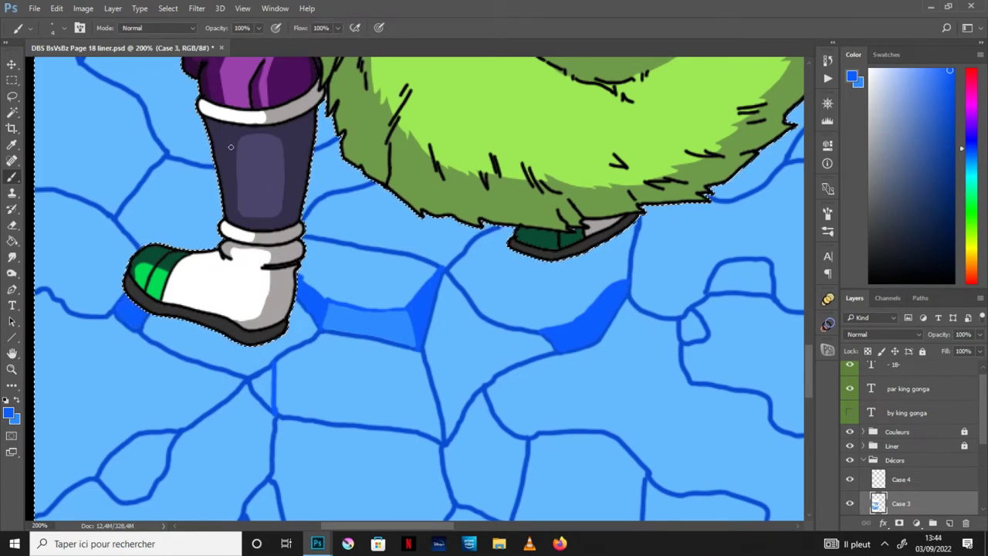
Outline a recess behind the front shoe, shading its outer side face in mid-blue and the face above the shoe in vivid blue
{"action": "left_click", "coordinate": [21, 397]}
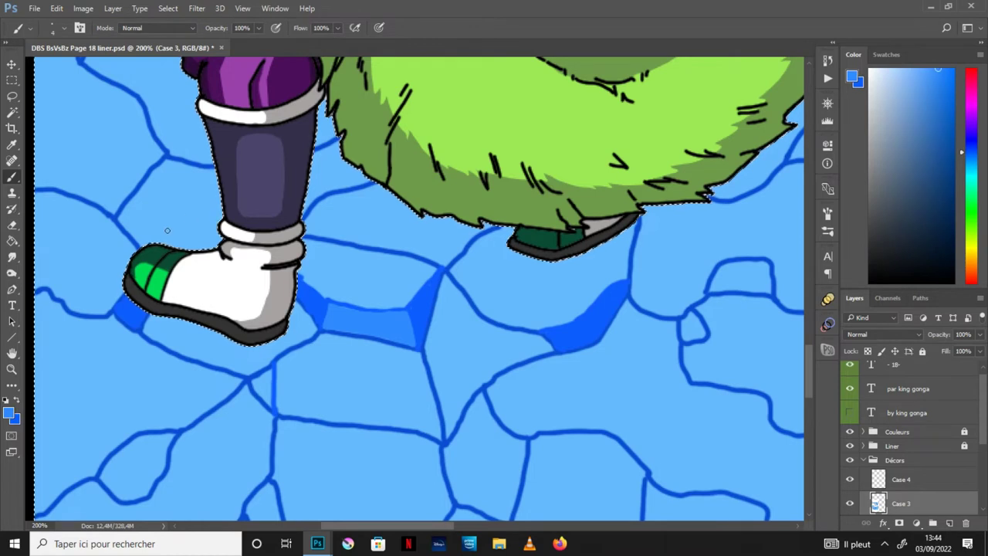
{"action": "left_click_drag", "start_coordinate": [158, 223], "coordinate": [148, 173]}
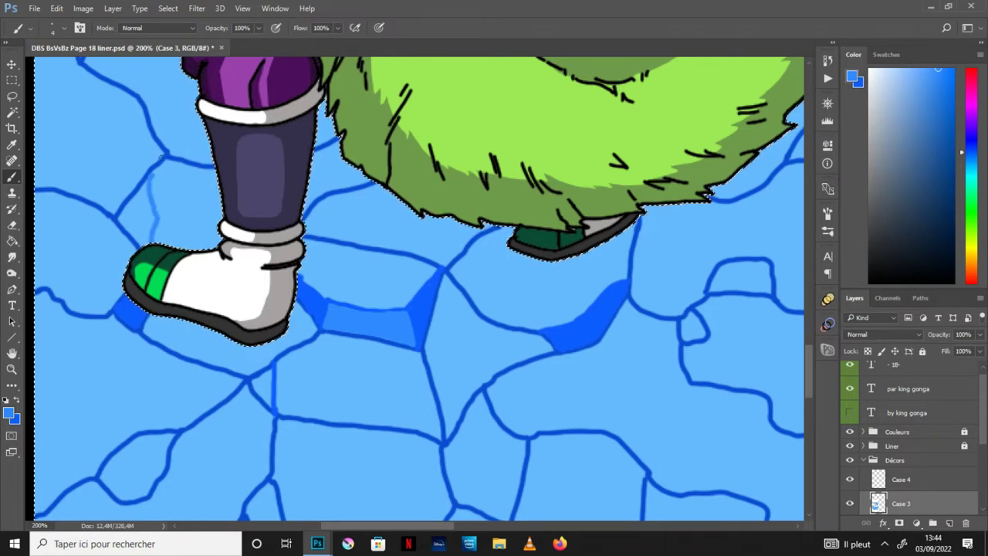
{"action": "left_click_drag", "start_coordinate": [224, 210], "coordinate": [155, 219]}
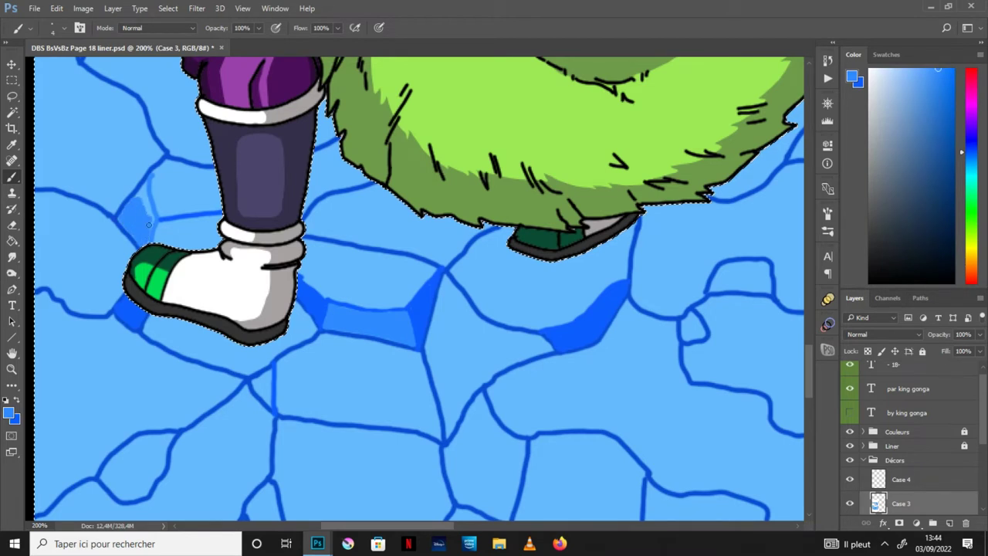
{"action": "left_click", "coordinate": [17, 400]}
{"action": "mouse_move", "coordinate": [158, 241]}
{"action": "left_mouse_down"}
{"action": "mouse_move", "coordinate": [192, 243]}
{"action": "mouse_move", "coordinate": [170, 235]}
{"action": "left_mouse_up"}
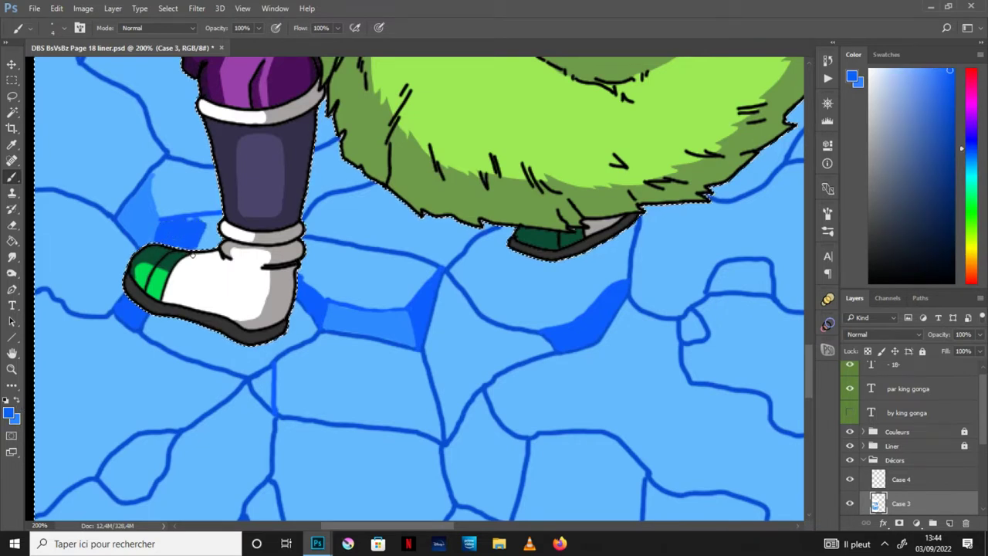
Draw an inner depth edge across the tile below the between-feet recess and shade its side corner in vivid blue
{"action": "key", "text": "ctrl+minus"}
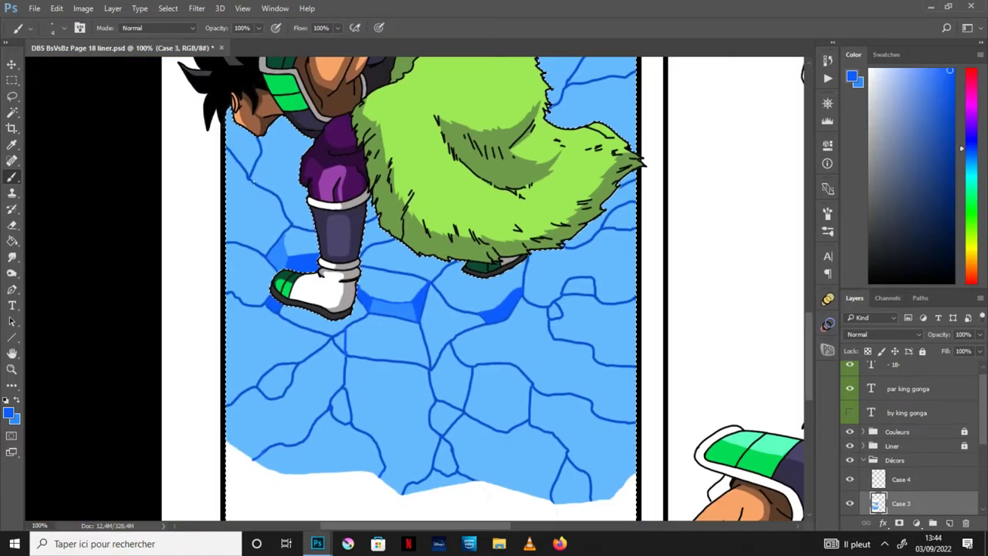
{"action": "left_click", "coordinate": [13, 353]}
{"action": "mouse_move", "coordinate": [558, 398]}
{"action": "left_mouse_down"}
{"action": "mouse_move", "coordinate": [502, 294]}
{"action": "mouse_move", "coordinate": [487, 328]}
{"action": "mouse_move", "coordinate": [630, 323]}
{"action": "left_mouse_up"}
{"action": "key", "text": "ctrl+plus"}
{"action": "left_click", "coordinate": [13, 178]}
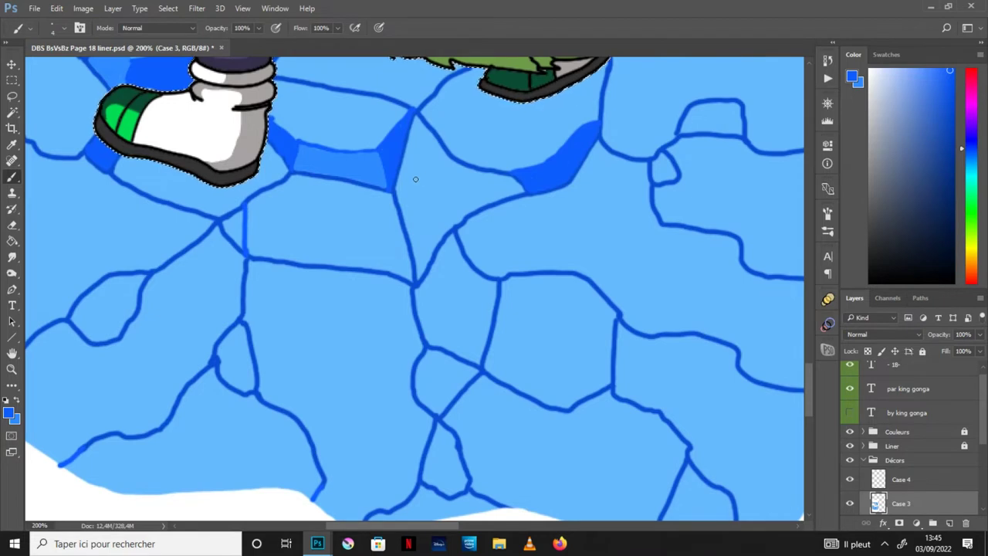
{"action": "mouse_move", "coordinate": [249, 263]}
{"action": "left_mouse_down"}
{"action": "mouse_move", "coordinate": [255, 295]}
{"action": "mouse_move", "coordinate": [351, 301]}
{"action": "left_mouse_up"}
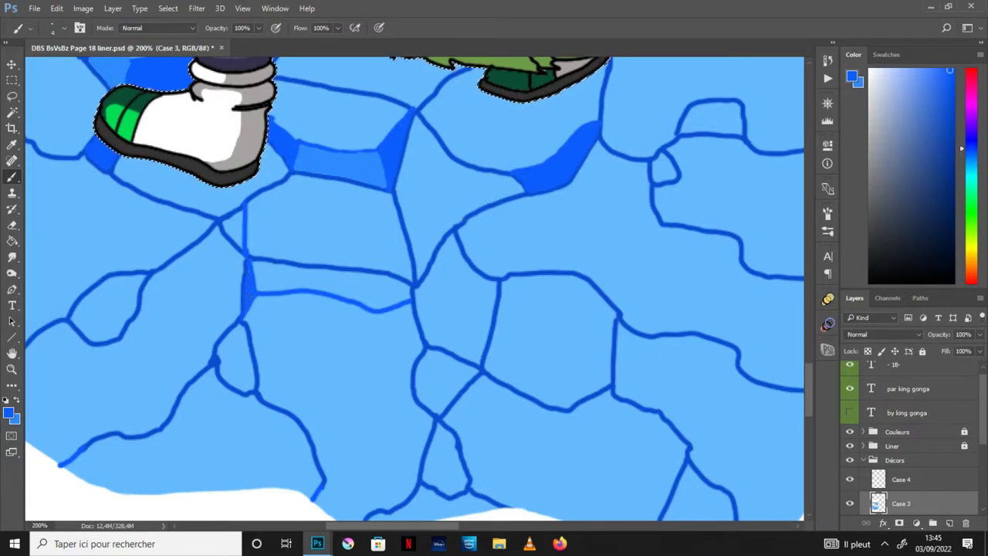
Shade the narrow recess face below the front heel with mid-blue at both ends and a vivid blue section between them
{"action": "left_click", "coordinate": [314, 276], "text": "alt"}
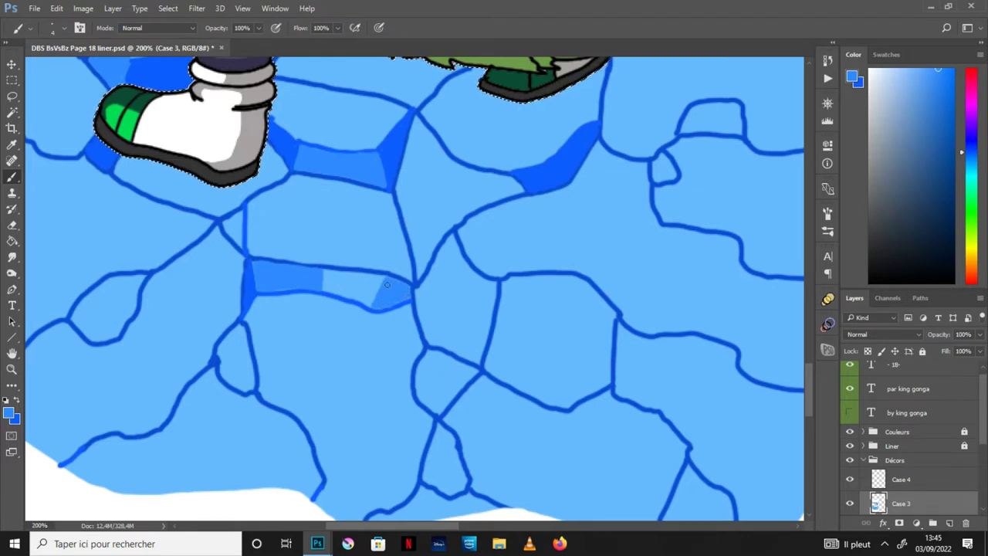
{"action": "key", "text": "x"}
{"action": "mouse_move", "coordinate": [329, 287]}
{"action": "left_mouse_down"}
{"action": "mouse_move", "coordinate": [328, 276]}
{"action": "mouse_move", "coordinate": [340, 292]}
{"action": "left_mouse_up"}
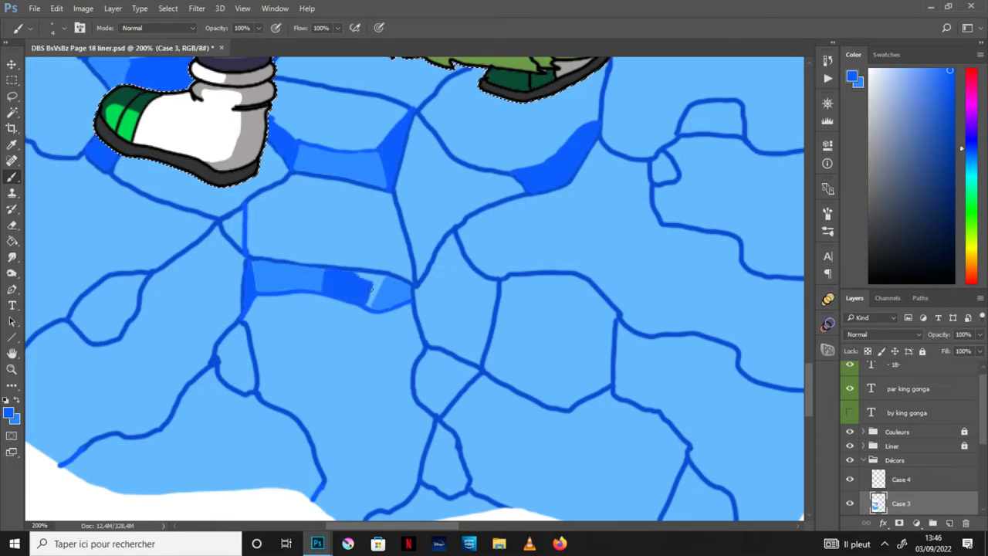
{"action": "left_click_drag", "start_coordinate": [373, 292], "coordinate": [376, 275]}
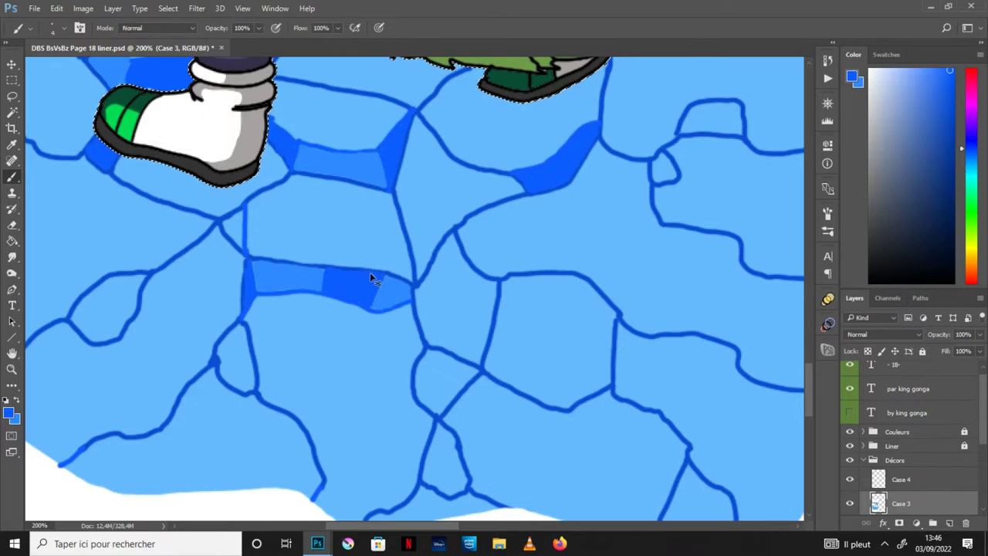
Draw a curved blue crack from beneath the character's chin to the crack beside his knee, closing off a tile
{"action": "key", "text": "ctrl+minus"}
{"action": "left_click", "coordinate": [11, 354]}
{"action": "left_click_drag", "start_coordinate": [590, 284], "coordinate": [499, 402]}
{"action": "key", "text": "ctrl+minus"}
{"action": "left_click_drag", "start_coordinate": [457, 305], "coordinate": [455, 350]}
{"action": "key", "text": "ctrl+plus"}
{"action": "left_click_drag", "start_coordinate": [373, 322], "coordinate": [411, 405]}
{"action": "key", "text": "ctrl+plus"}
{"action": "mouse_move", "coordinate": [383, 360]}
{"action": "left_mouse_down"}
{"action": "mouse_move", "coordinate": [535, 224]}
{"action": "mouse_move", "coordinate": [509, 304]}
{"action": "left_mouse_up"}
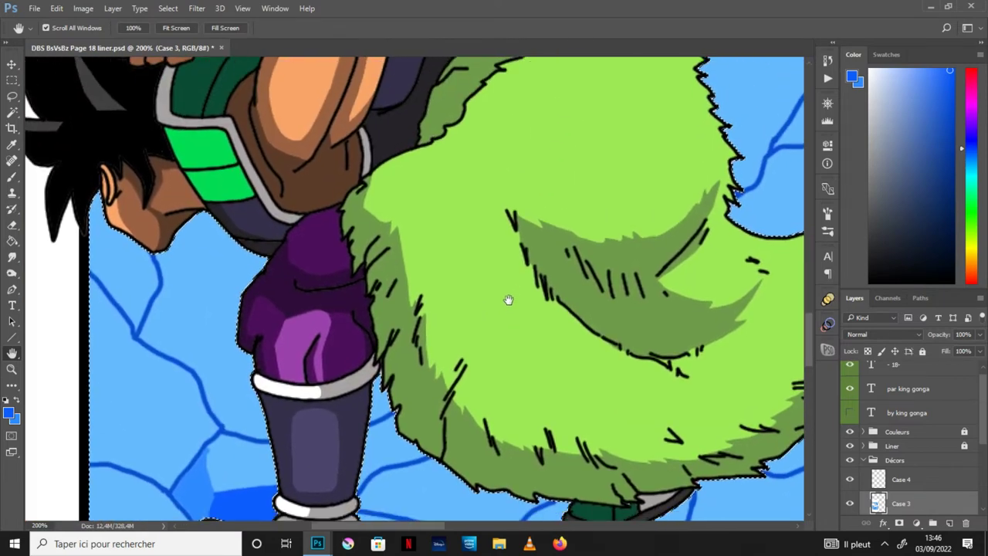
{"action": "key", "text": "b"}
{"action": "left_click_drag", "start_coordinate": [189, 357], "coordinate": [208, 329]}
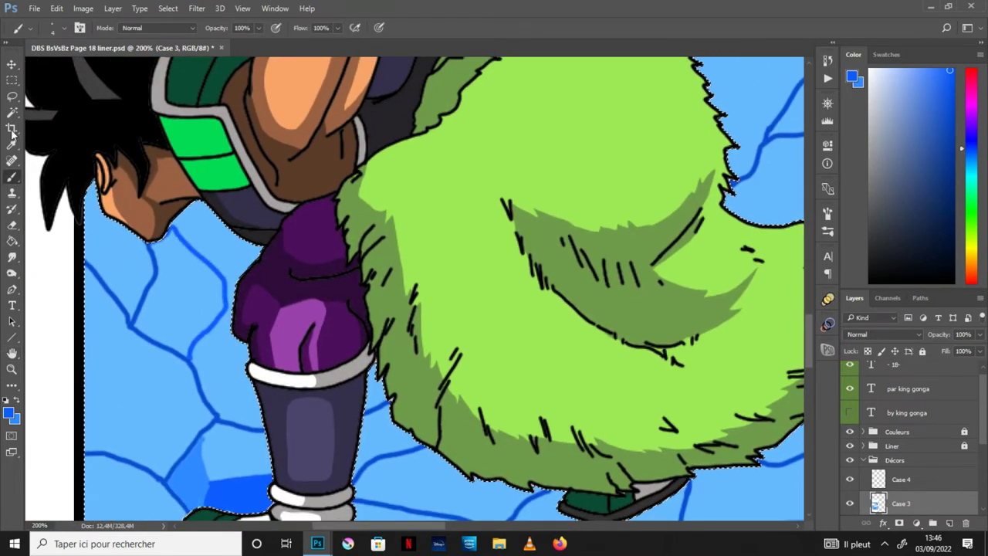
Select the enclosed tile beneath the character's chin and fill it with vivid blue
{"action": "key", "text": "w"}
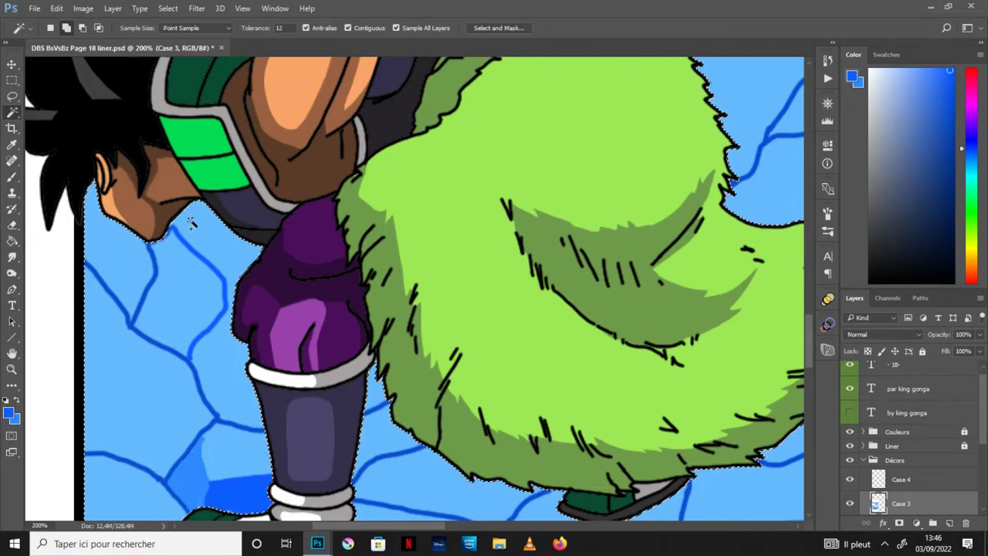
{"action": "key", "text": "l"}
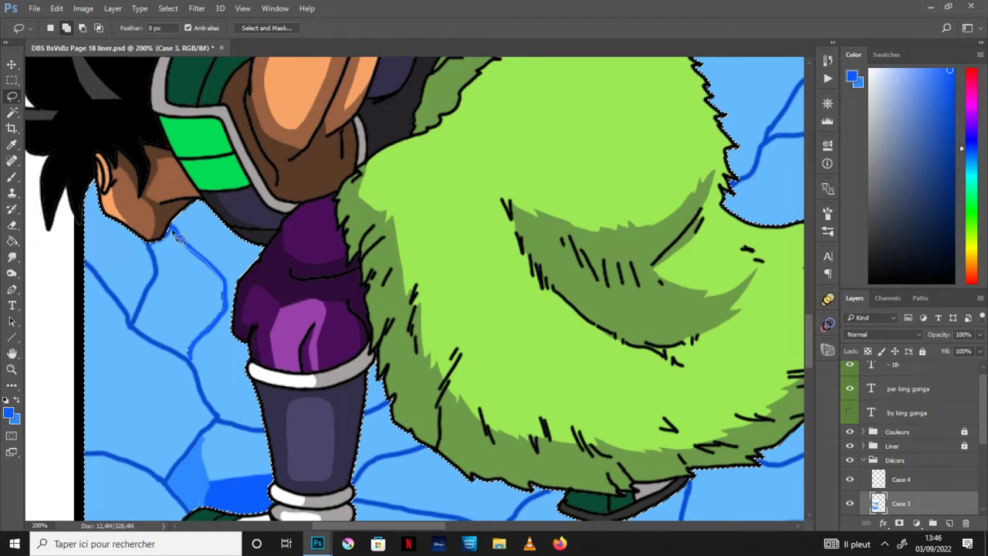
{"action": "left_click_drag", "start_coordinate": [191, 366], "coordinate": [192, 367]}
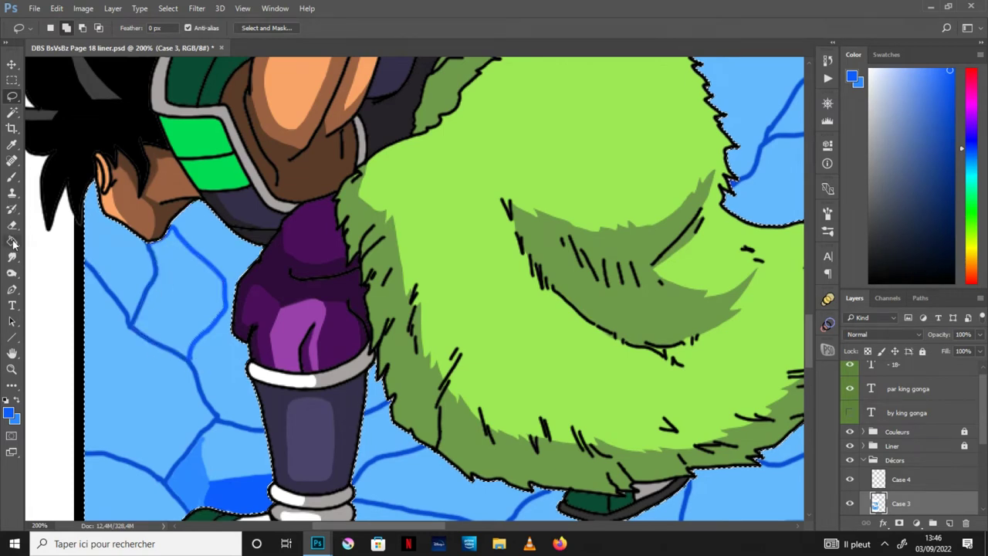
{"action": "key", "text": "g"}
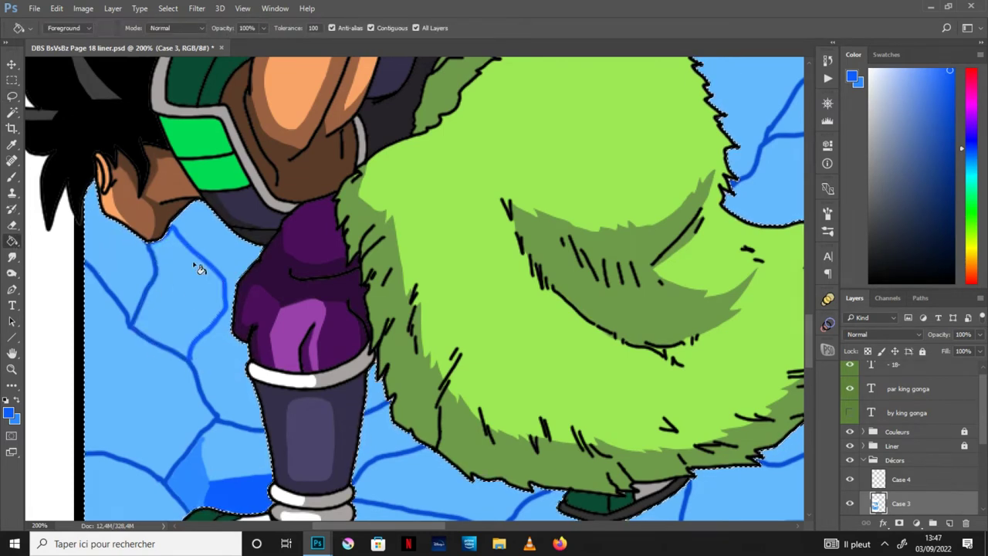
{"action": "key", "text": "w"}
{"action": "left_click", "coordinate": [185, 291]}
{"action": "key", "text": "g"}
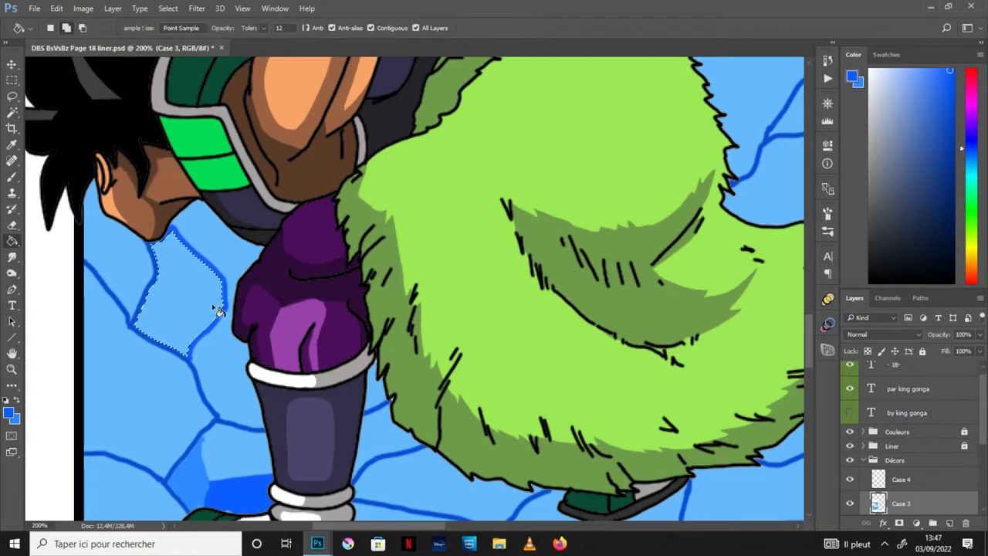
{"action": "left_click", "coordinate": [202, 309]}
{"action": "key", "text": "b"}
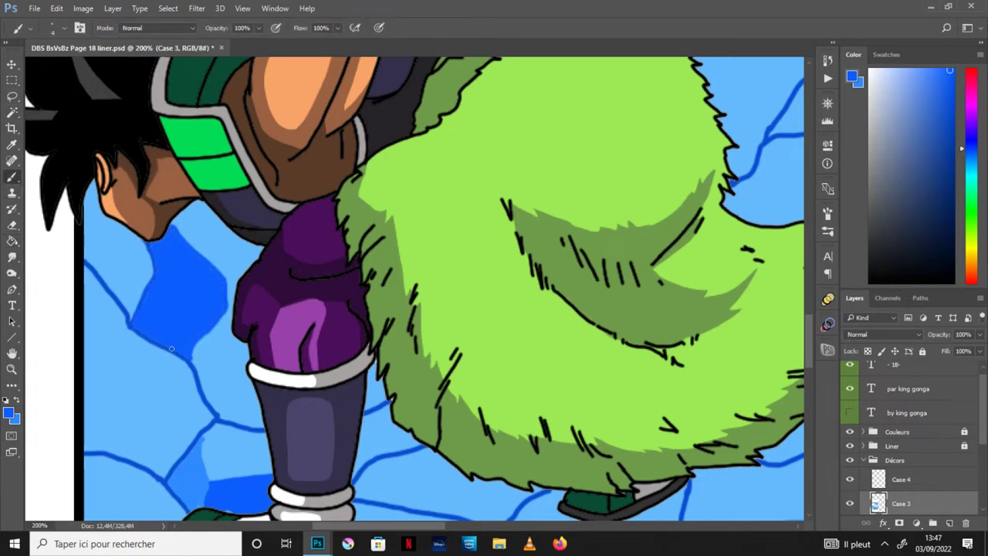
Close off the small crack areas beneath the tail tip near the panel border and fill them with vivid blue
{"action": "key", "text": "ctrl+minus"}
{"action": "left_click", "coordinate": [12, 353]}
{"action": "left_click_drag", "start_coordinate": [528, 357], "coordinate": [510, 348]}
{"action": "left_click_drag", "start_coordinate": [638, 388], "coordinate": [543, 332]}
{"action": "key", "text": "b"}
{"action": "key", "text": "ctrl+plus"}
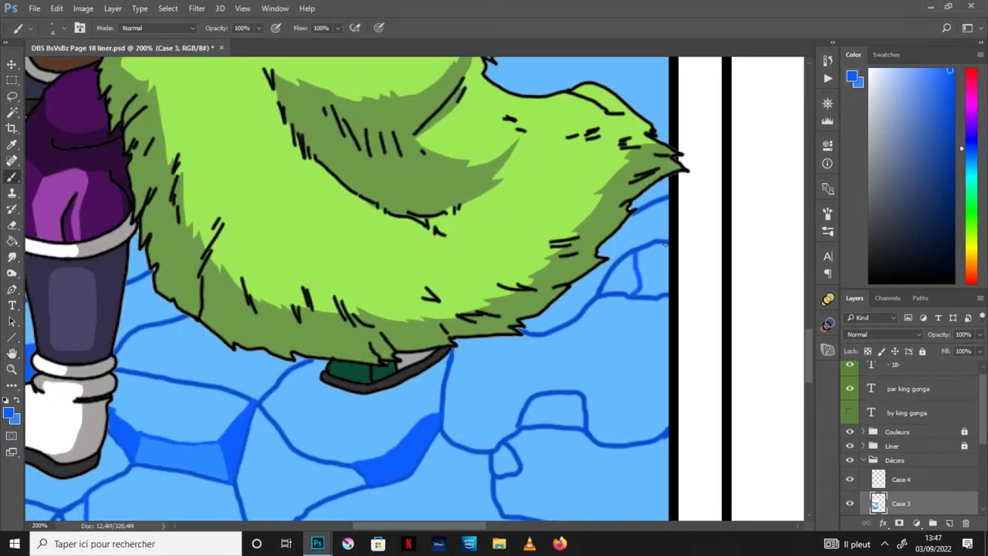
{"action": "left_click", "coordinate": [12, 113]}
{"action": "left_click", "coordinate": [626, 276]}
{"action": "left_click", "coordinate": [12, 240]}
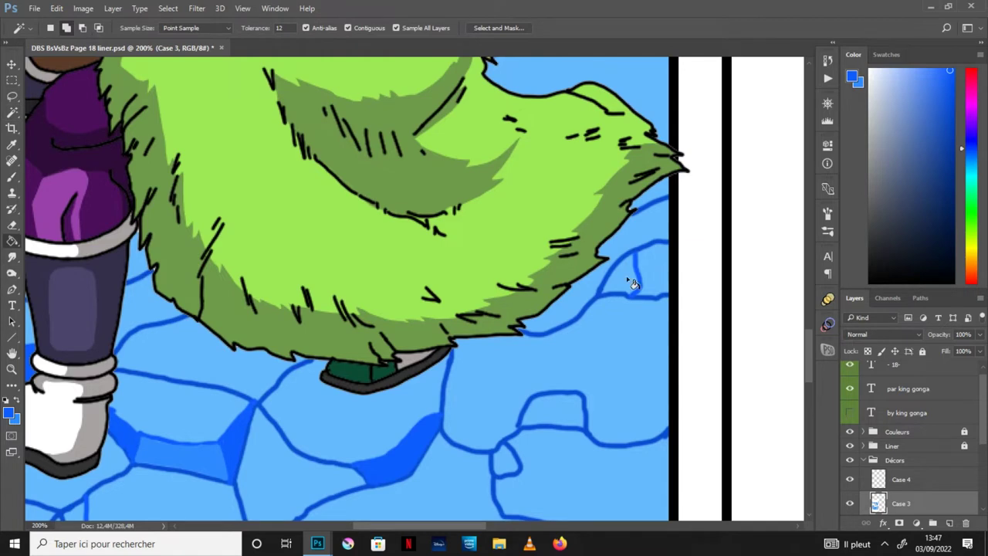
{"action": "left_click", "coordinate": [630, 279]}
{"action": "left_click", "coordinate": [13, 178]}
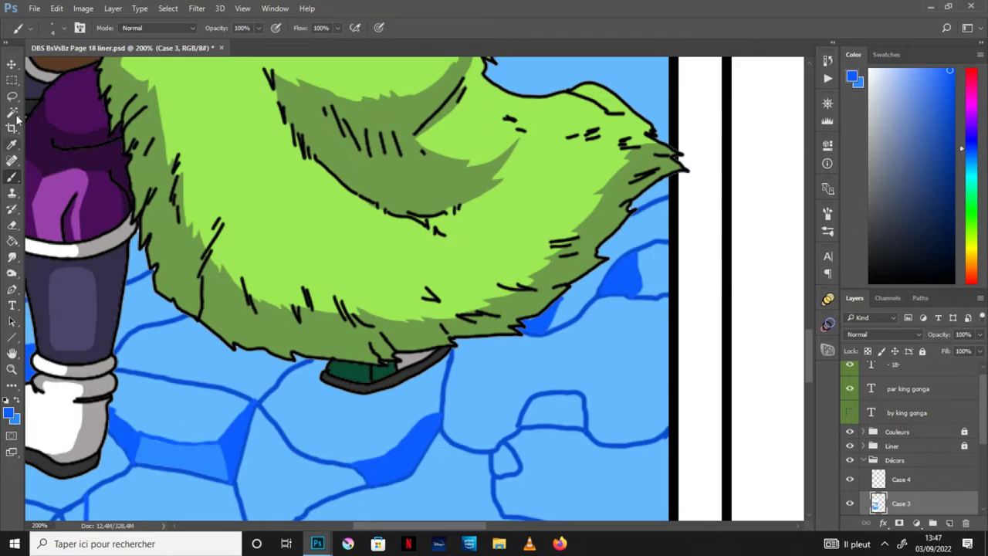
Select the two small tiles in front of the rear foot, near the panel border, and fill them with vivid blue
{"action": "key", "text": "w"}
{"action": "left_click", "coordinate": [558, 416]}
{"action": "key", "text": "g"}
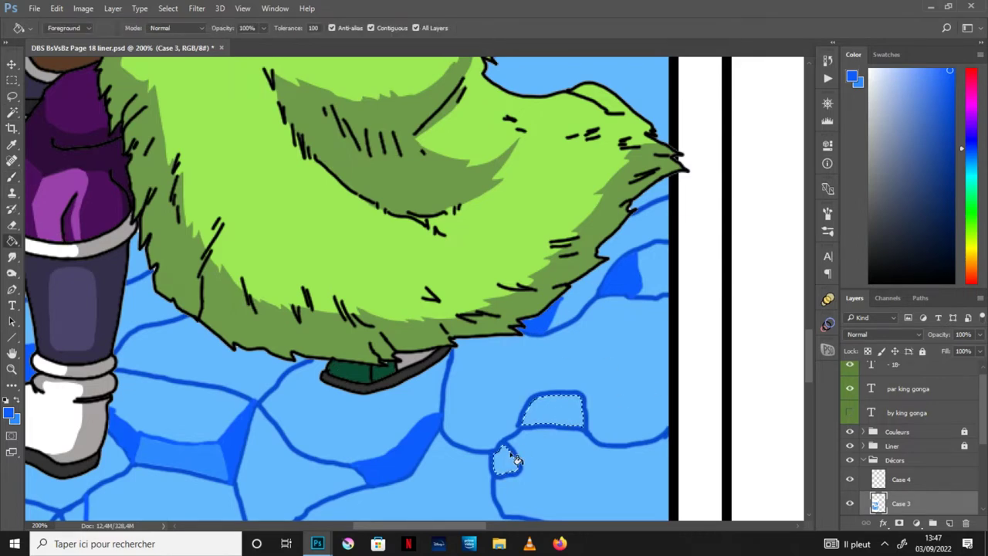
Fill the small rounded tile in the lower middle of the ground with vivid blue
{"action": "left_click", "coordinate": [11, 355]}
{"action": "left_click_drag", "start_coordinate": [533, 470], "coordinate": [548, 292]}
{"action": "left_click_drag", "start_coordinate": [555, 384], "coordinate": [571, 291]}
{"action": "key", "text": "ctrl+minus"}
{"action": "left_click_drag", "start_coordinate": [487, 345], "coordinate": [478, 414]}
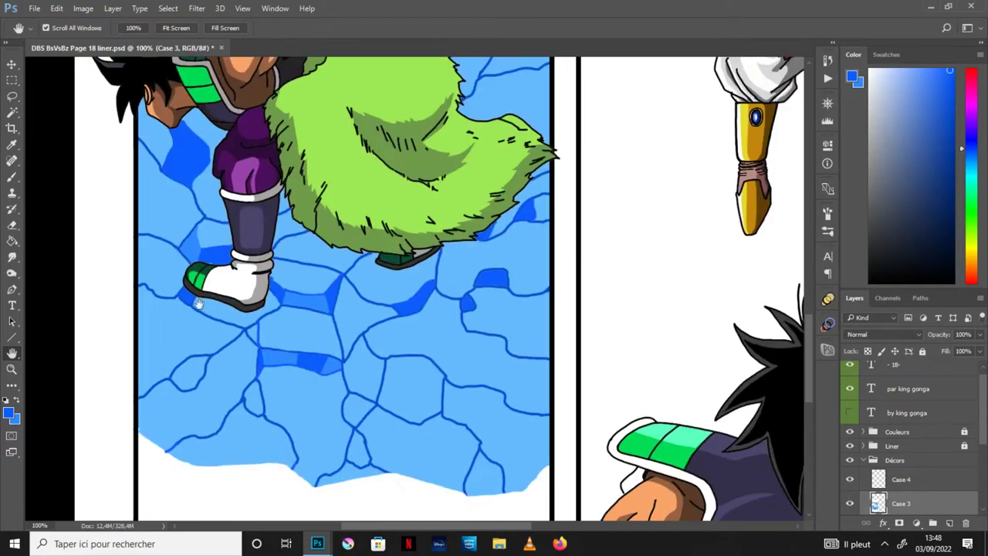
{"action": "key", "text": "w"}
{"action": "key", "text": "g"}
{"action": "left_click", "coordinate": [376, 402]}
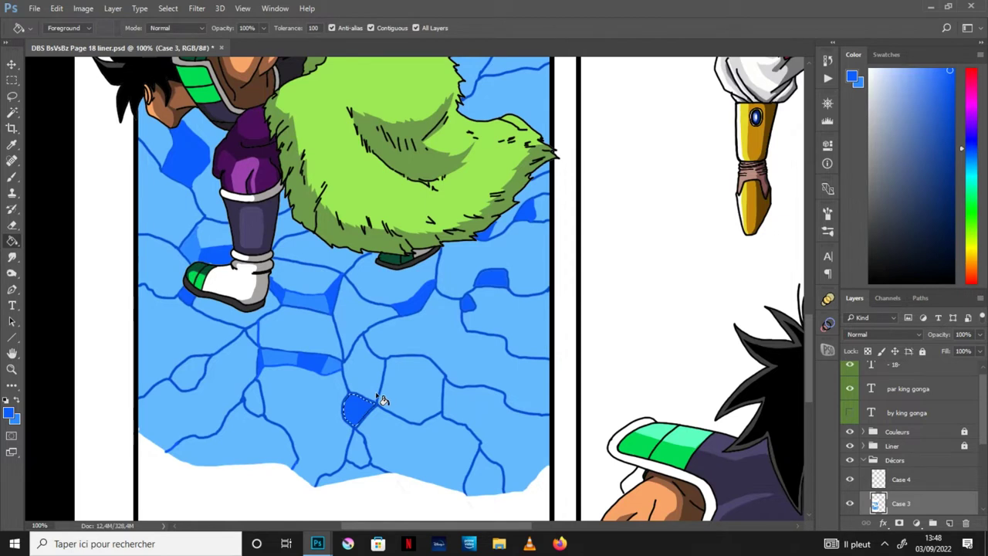
Add the two small tiles below the front shoe and the one at the lower ground edge to a selection and fill them with vivid blue
{"action": "key", "text": "w"}
{"action": "left_click", "coordinate": [190, 373], "text": "shift"}
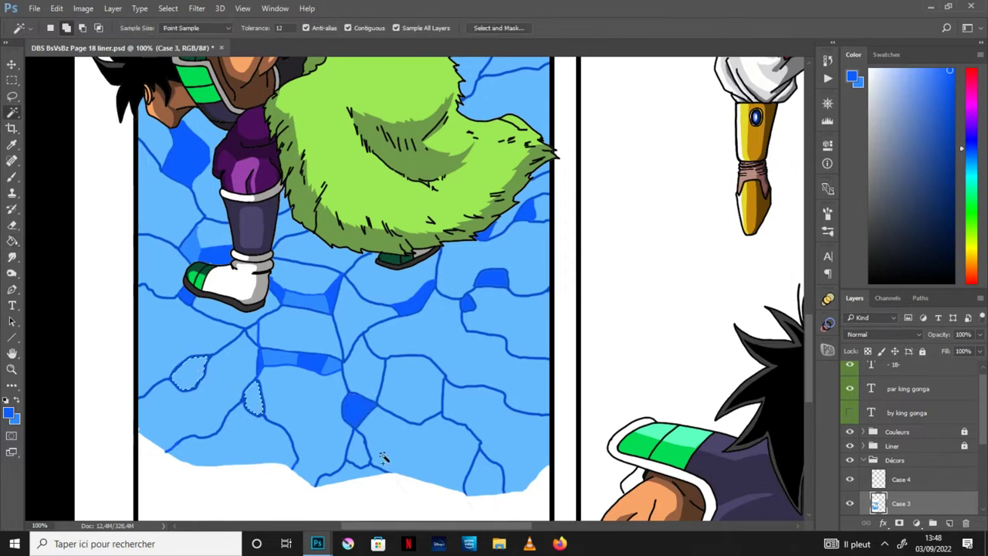
{"action": "left_click", "coordinate": [498, 476], "text": "shift"}
{"action": "key", "text": "g"}
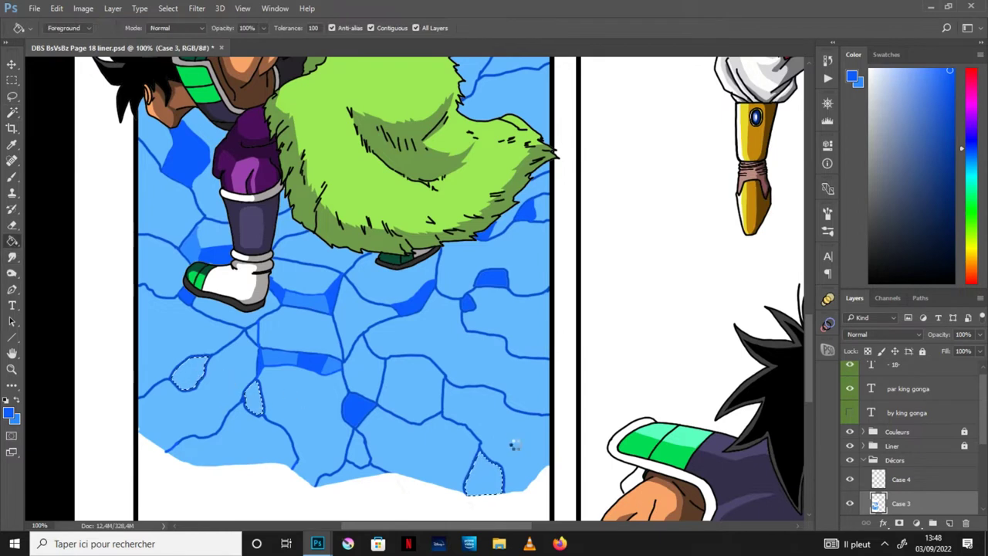
{"action": "left_click", "coordinate": [516, 446]}
Fill the small fragment at the middle of the lower ground edge with vivid blue and deselect
{"action": "key", "text": "w"}
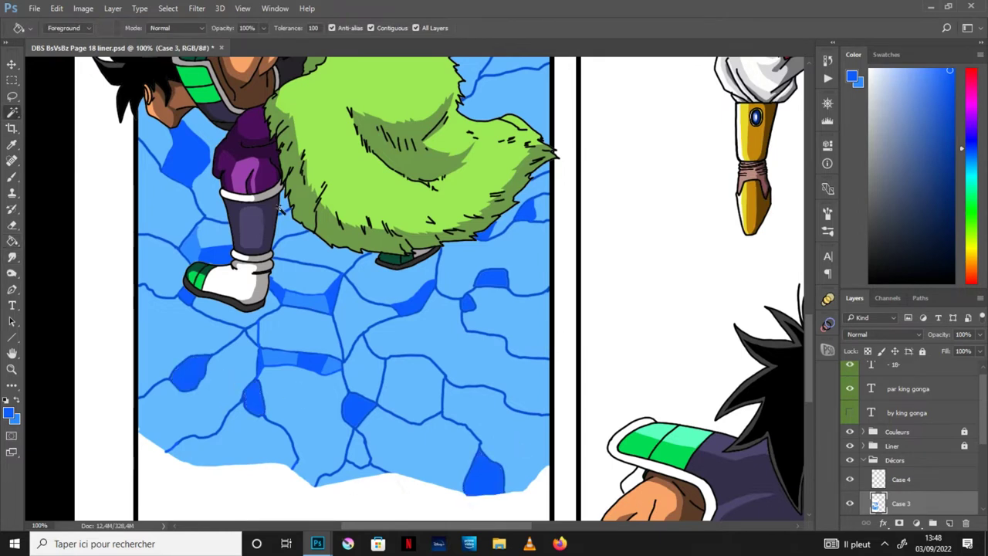
{"action": "left_click", "coordinate": [376, 467]}
{"action": "left_click", "coordinate": [13, 241]}
{"action": "left_click", "coordinate": [351, 474]}
{"action": "key", "text": "ctrl+d"}
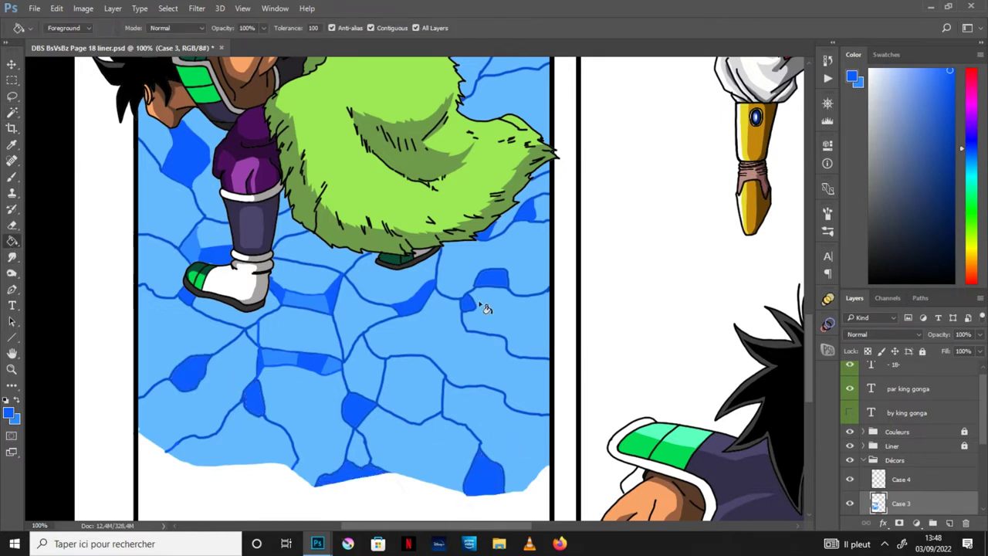
Select the lower middle tile, both lower corner tiles and the tile beside the front shoe's toe, and fill them with mid-blue
{"action": "left_click", "coordinate": [11, 112]}
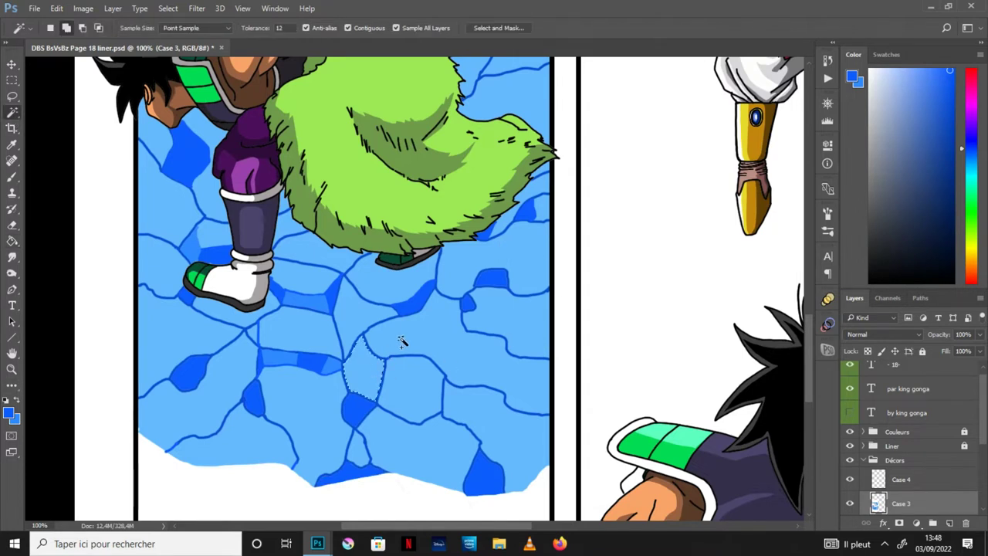
{"action": "left_click", "coordinate": [516, 437], "text": "shift"}
{"action": "left_click", "coordinate": [172, 410], "text": "shift"}
{"action": "left_click", "coordinate": [150, 265], "text": "shift"}
{"action": "left_click", "coordinate": [12, 241]}
{"action": "left_click", "coordinate": [487, 416]}
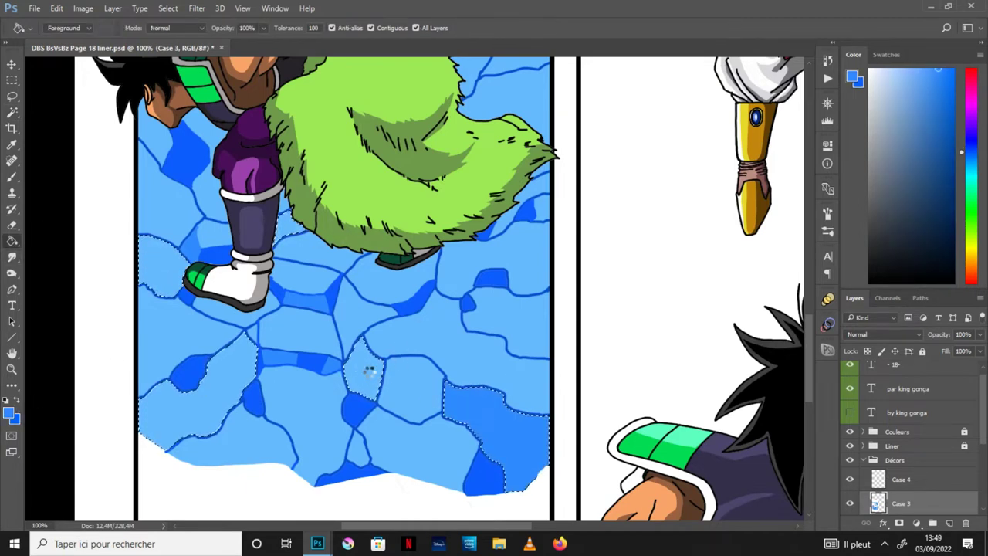
{"action": "left_click", "coordinate": [375, 378]}
{"action": "key", "text": "ctrl+d"}
Draw two cracks down through the mid-blue tile in the lower corner and select the narrow strip along the panel border
{"action": "left_click", "coordinate": [11, 179]}
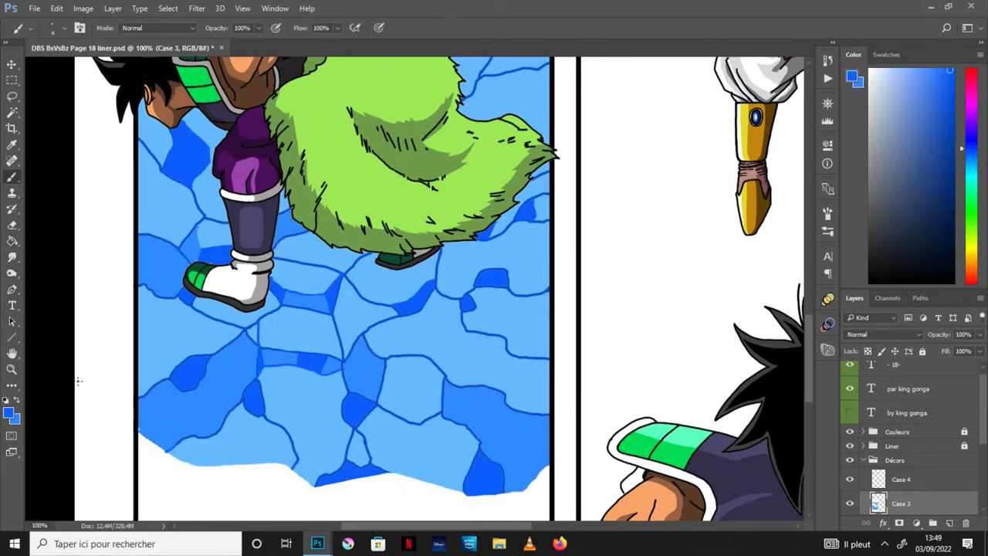
{"action": "left_click_drag", "start_coordinate": [505, 409], "coordinate": [488, 455]}
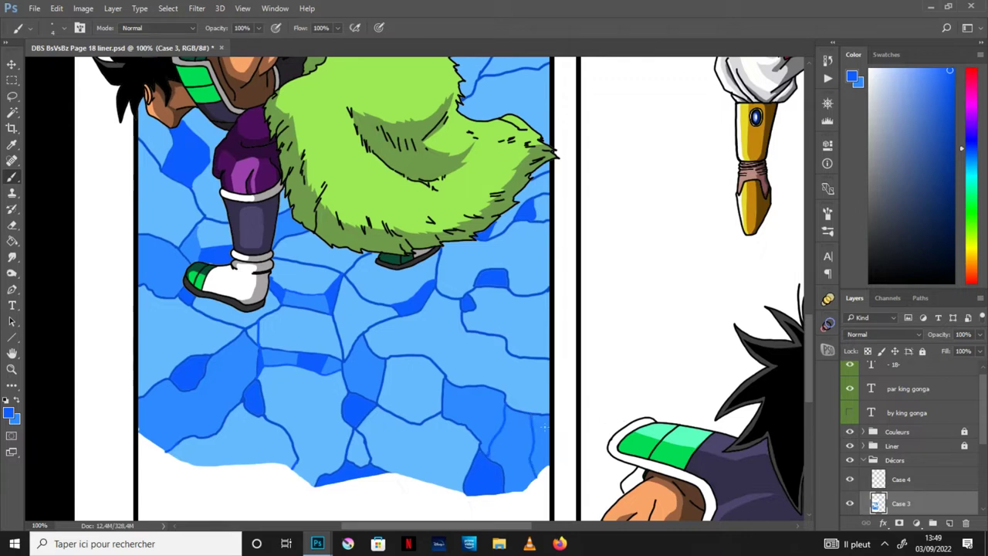
{"action": "key", "text": "g"}
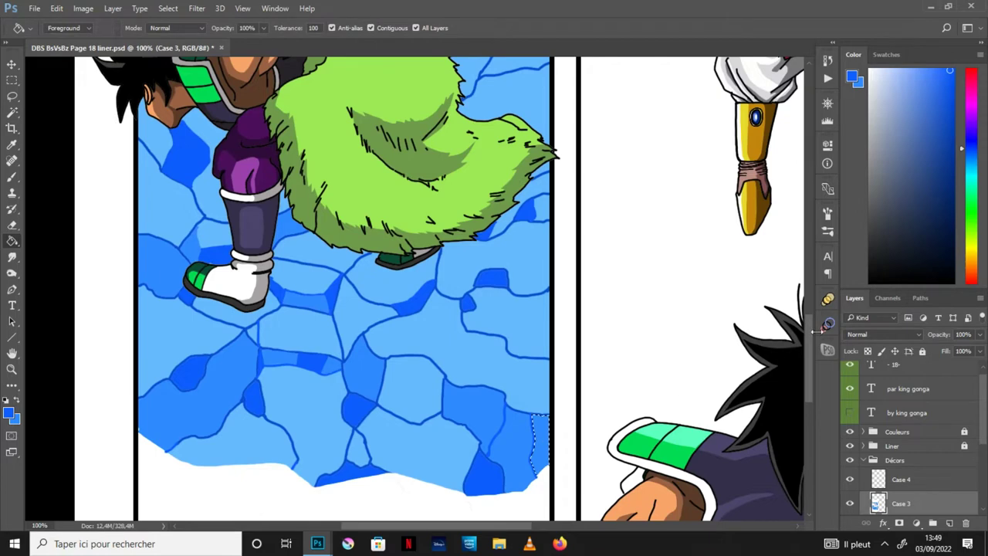
Draw curved blue cracks from the panel border to the tail's upper edge, outlining depth areas above the tail tip
{"action": "key", "text": "h"}
{"action": "left_click_drag", "start_coordinate": [544, 209], "coordinate": [483, 423]}
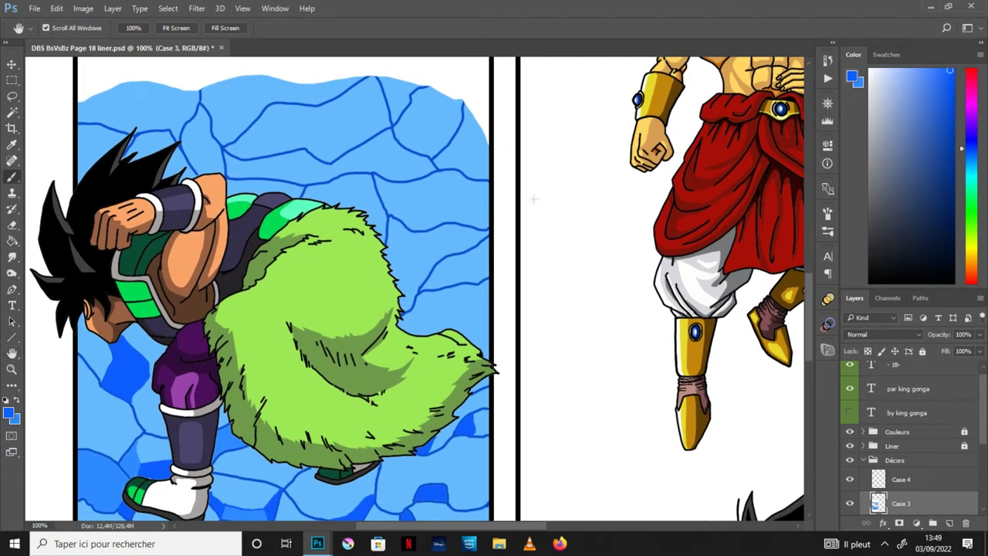
{"action": "key", "text": "b"}
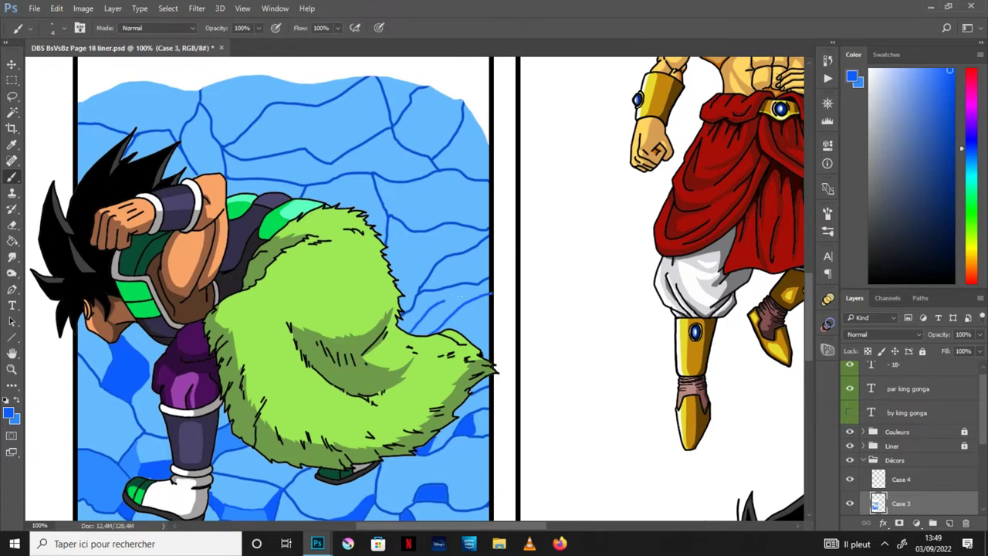
{"action": "key", "text": "ctrl+plus"}
{"action": "key", "text": "e"}
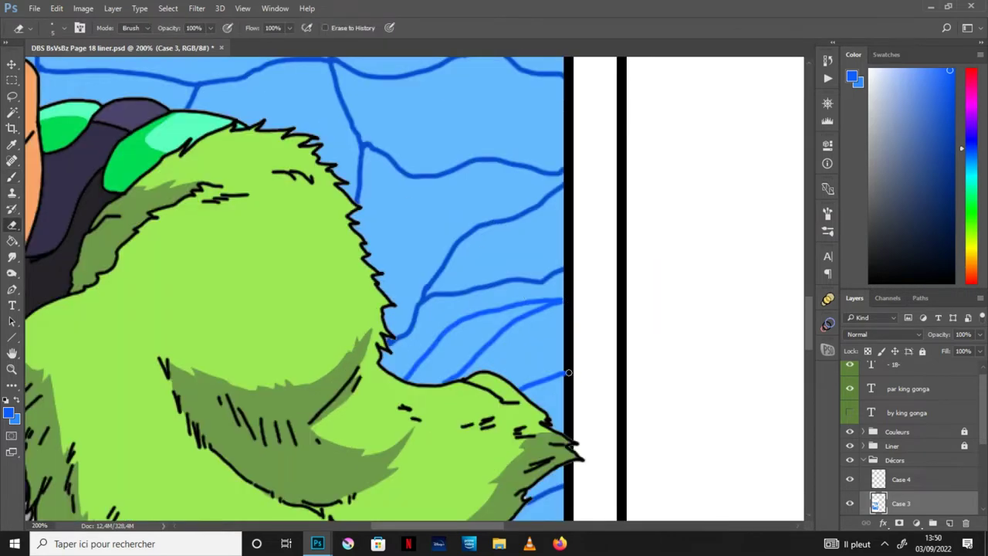
Select the outlined crack areas above and around the tail tip, fill them with vivid blue and deselect
{"action": "left_click", "coordinate": [12, 113]}
{"action": "left_click", "coordinate": [479, 331]}
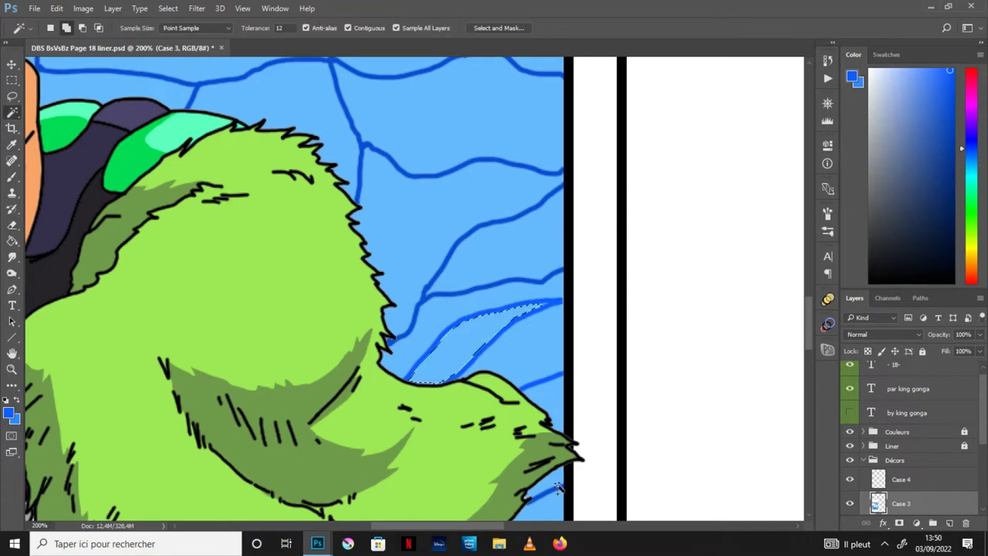
{"action": "key", "text": "g"}
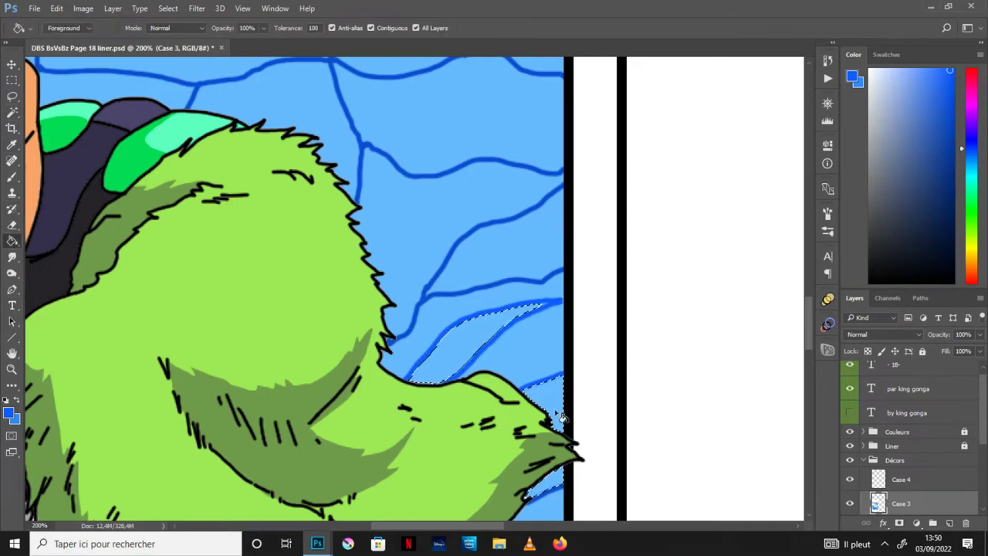
{"action": "key", "text": "alt+BackSpace"}
{"action": "key", "text": "ctrl+d"}
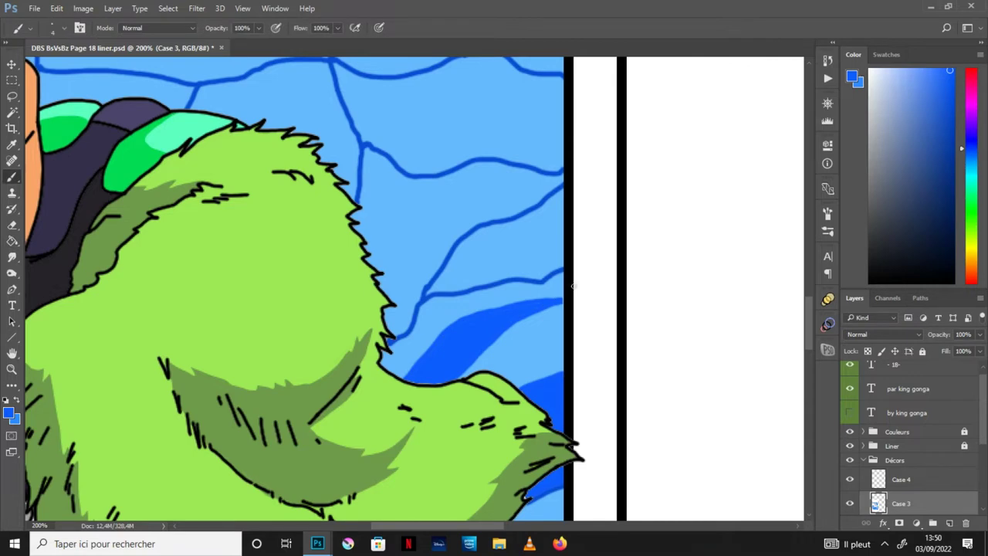
Draw a crack from the tail's furry back to the existing crack junction, fill the enclosed area with vivid blue and deselect
{"action": "key", "text": "ctrl+minus"}
{"action": "key", "text": "ctrl+plus"}
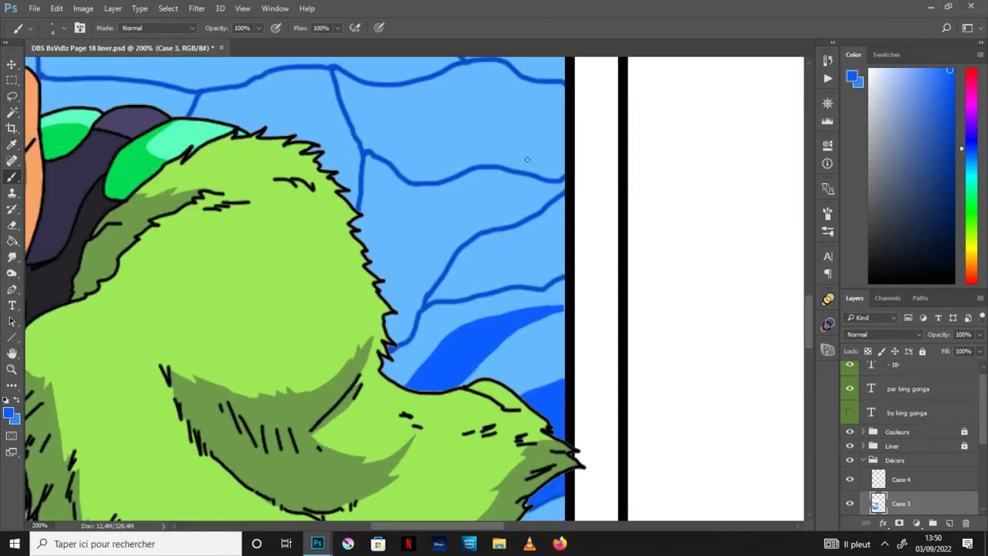
{"action": "left_click_drag", "start_coordinate": [456, 249], "coordinate": [359, 242]}
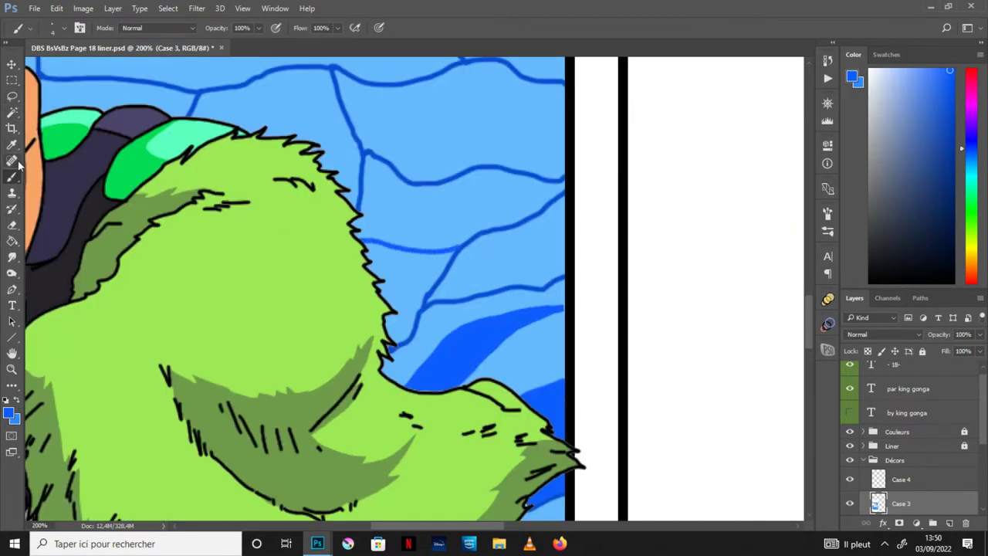
{"action": "left_click", "coordinate": [12, 112]}
{"action": "left_click", "coordinate": [406, 280]}
{"action": "left_click", "coordinate": [417, 258]}
{"action": "key", "text": "ctrl+d"}
Select the two large tiles along the panel border and the tile above the shoulder, fill them with mid-blue and deselect
{"action": "key", "text": "w"}
{"action": "left_click", "coordinate": [557, 222]}
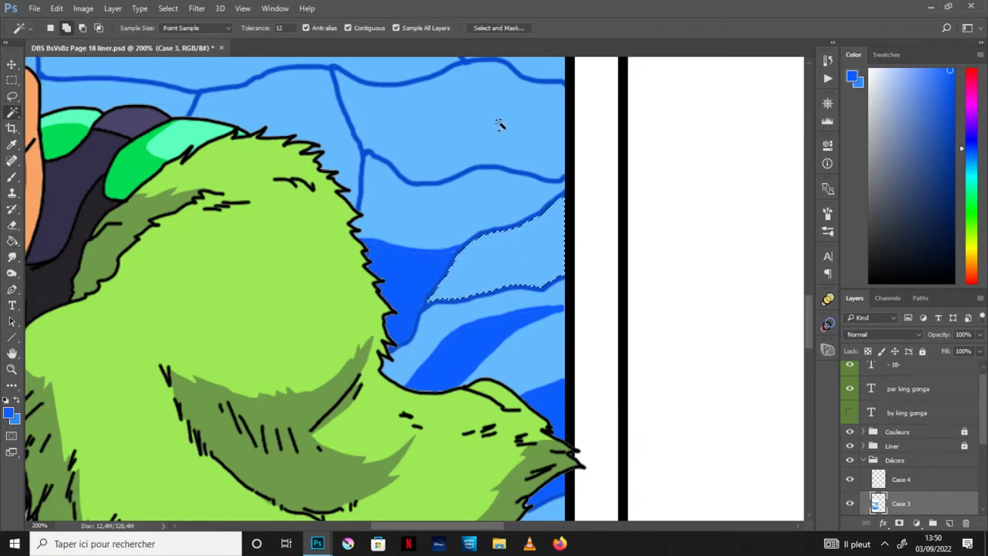
{"action": "left_click", "coordinate": [11, 240]}
{"action": "left_click", "coordinate": [185, 105]}
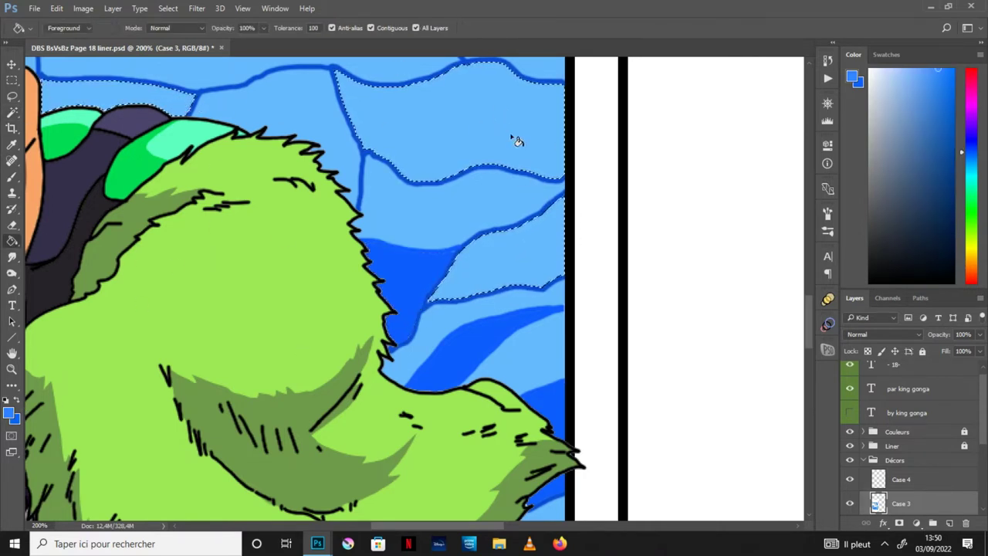
{"action": "left_click", "coordinate": [523, 155]}
{"action": "left_click", "coordinate": [545, 260]}
{"action": "key", "text": "ctrl+d"}
Draw a short vivid blue crack near the panel border and redraw a small curved outline beside the depth area behind the tail
{"action": "key", "text": "ctrl+minus"}
{"action": "key", "text": "ctrl+minus"}
{"action": "left_click", "coordinate": [11, 353]}
{"action": "left_click_drag", "start_coordinate": [454, 372], "coordinate": [436, 334]}
{"action": "key", "text": "ctrl+minus"}
{"action": "key", "text": "ctrl+plus"}
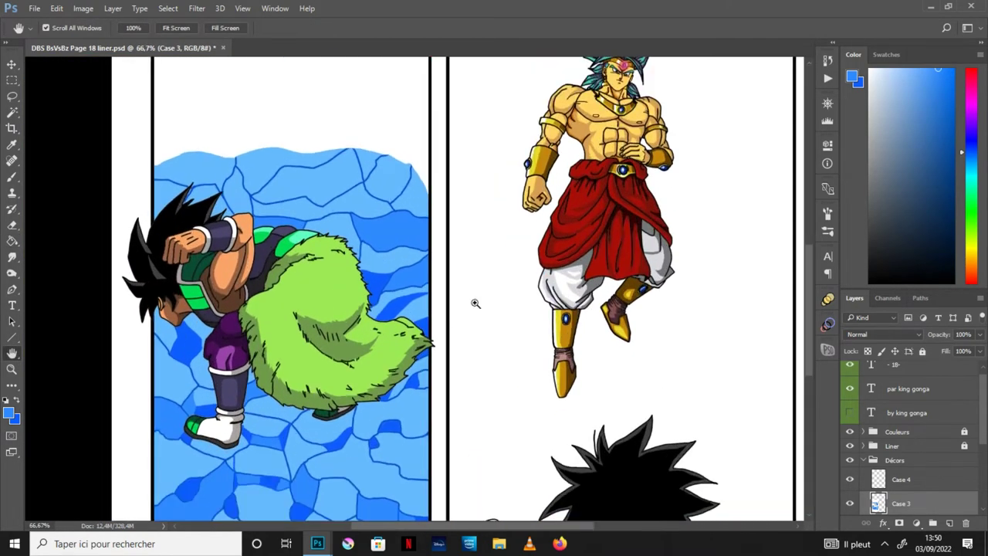
{"action": "key", "text": "ctrl+plus"}
{"action": "key", "text": "ctrl+plus"}
{"action": "key", "text": "b"}
{"action": "left_click", "coordinate": [19, 406]}
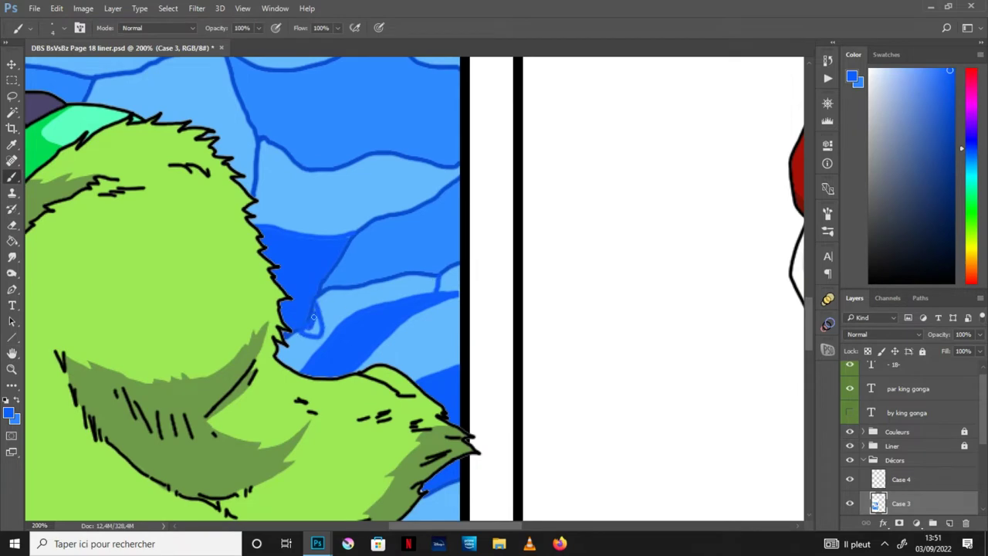
{"action": "key", "text": "ctrl+z"}
{"action": "left_click_drag", "start_coordinate": [318, 300], "coordinate": [323, 329]}
Draw a vivid blue crack down through the large mid-blue tile beside the panel border, above the tail
{"action": "key", "text": "ctrl+minus"}
{"action": "key", "text": "ctrl+minus"}
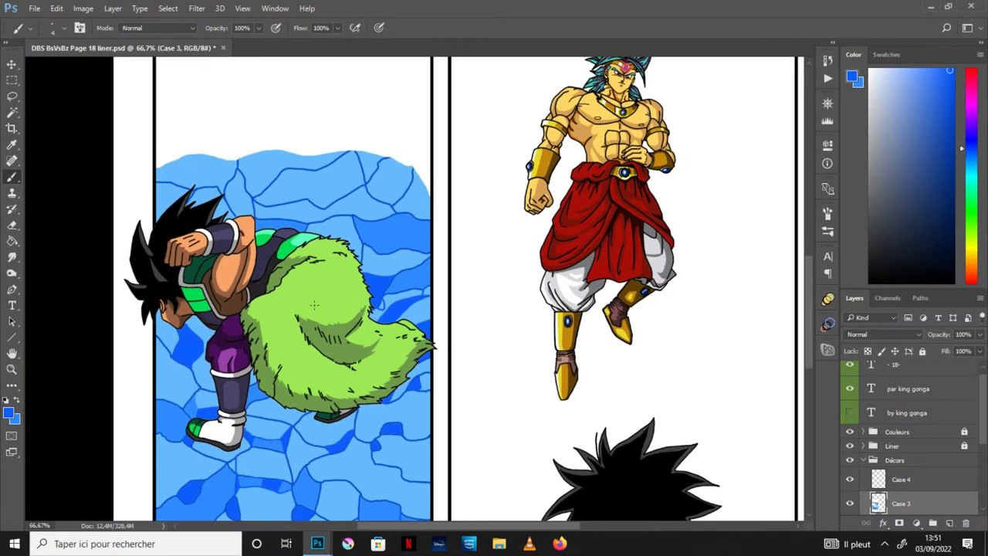
{"action": "key", "text": "h"}
{"action": "key", "text": "ctrl+plus"}
{"action": "key", "text": "ctrl+plus"}
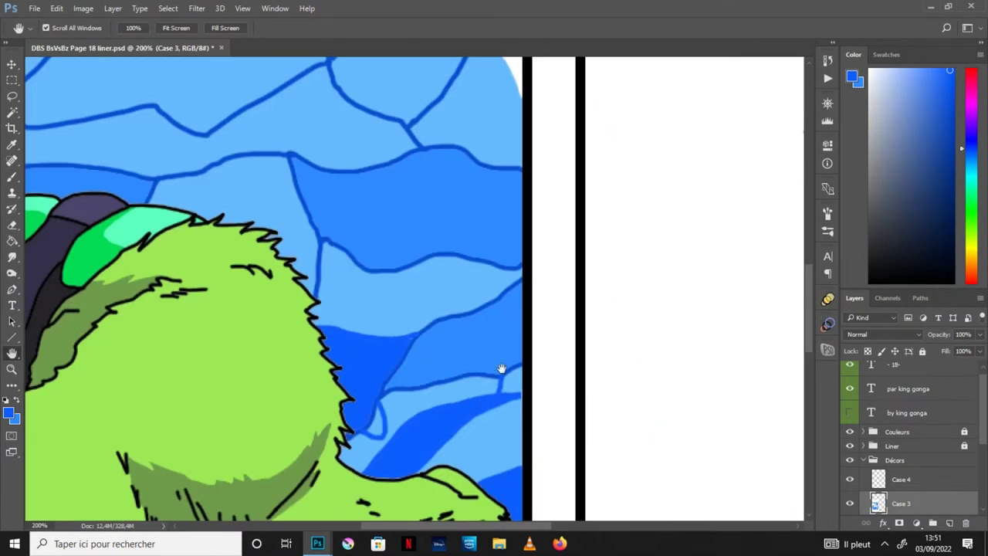
{"action": "left_click_drag", "start_coordinate": [501, 368], "coordinate": [473, 433]}
{"action": "key", "text": "b"}
{"action": "left_click_drag", "start_coordinate": [445, 232], "coordinate": [411, 299]}
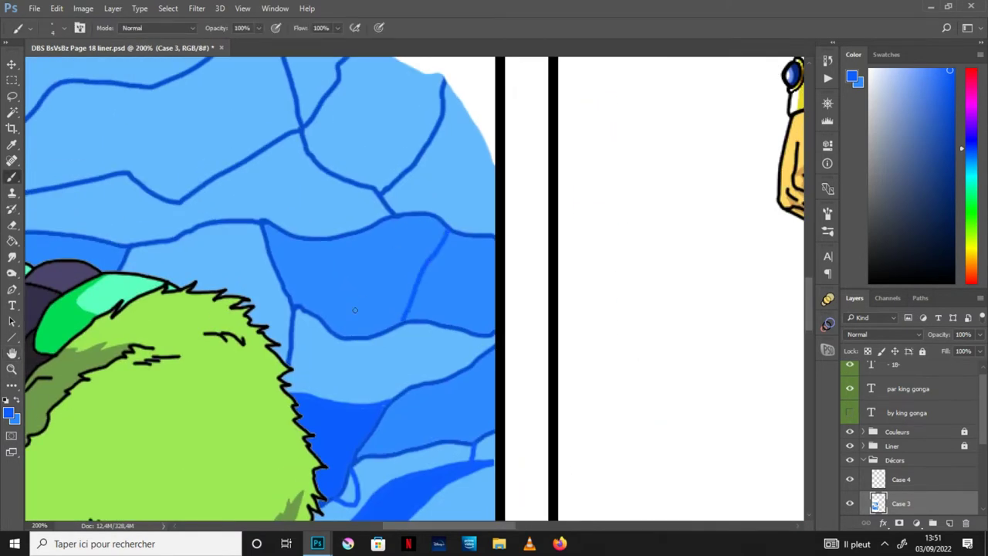
Draw a mid-blue line across the vivid blue hole below the chin and color the part above it mid-blue
{"action": "key", "text": "ctrl+minus"}
{"action": "key", "text": "ctrl+minus"}
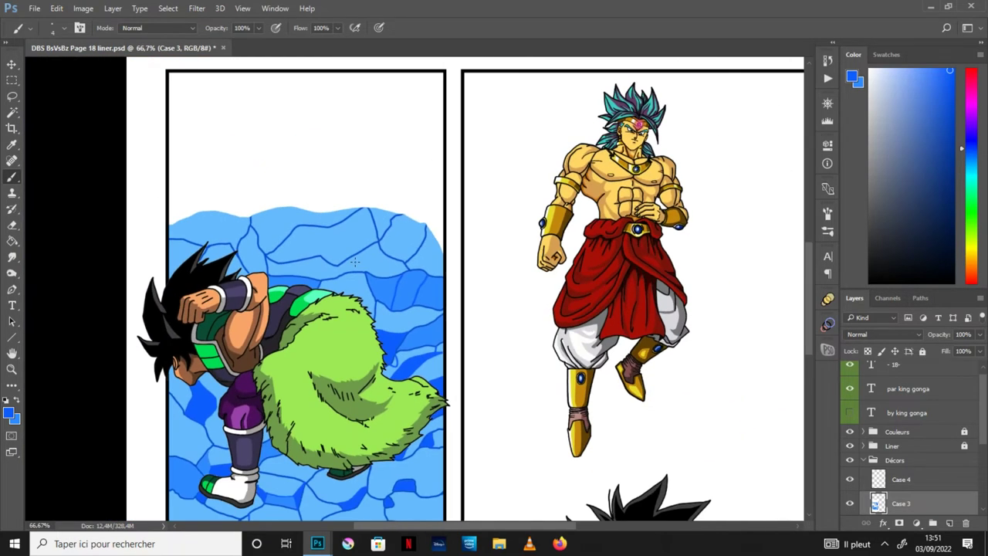
{"action": "key", "text": "h"}
{"action": "left_click_drag", "start_coordinate": [346, 374], "coordinate": [380, 305]}
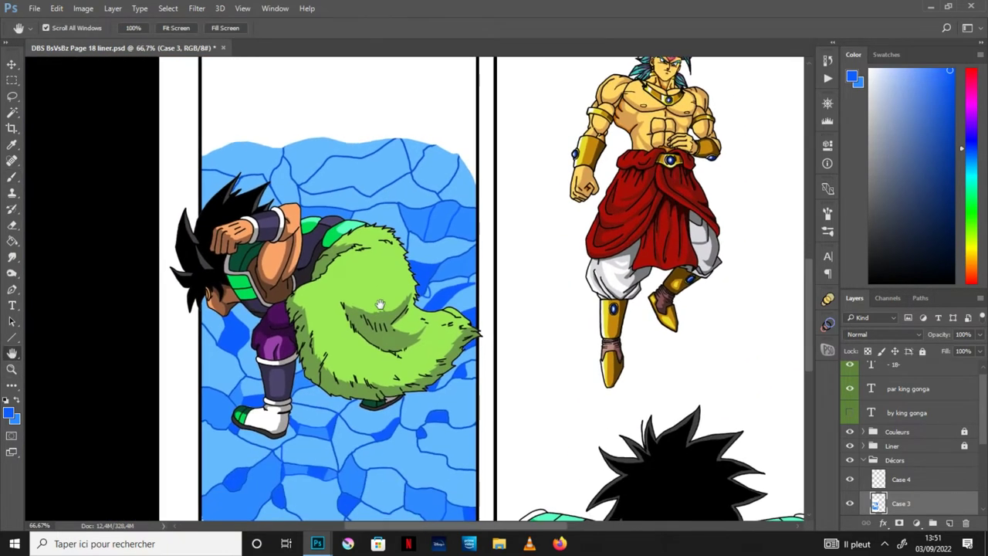
{"action": "key", "text": "ctrl+plus"}
{"action": "key", "text": "ctrl+plus"}
{"action": "key", "text": "ctrl+plus"}
{"action": "left_click_drag", "start_coordinate": [185, 417], "coordinate": [498, 342]}
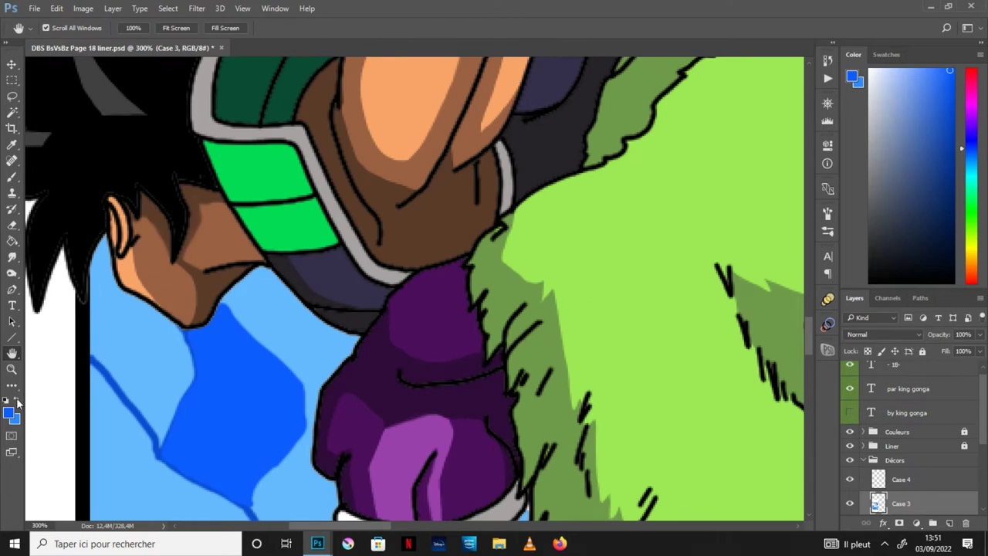
{"action": "left_click", "coordinate": [17, 400]}
{"action": "key", "text": "b"}
{"action": "left_click_drag", "start_coordinate": [277, 357], "coordinate": [190, 352]}
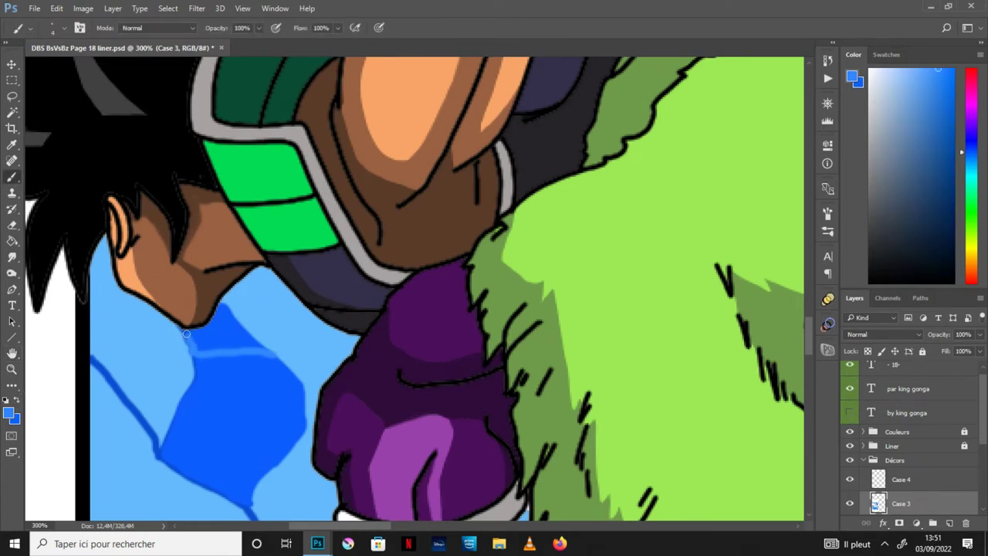
{"action": "left_click_drag", "start_coordinate": [220, 326], "coordinate": [214, 336]}
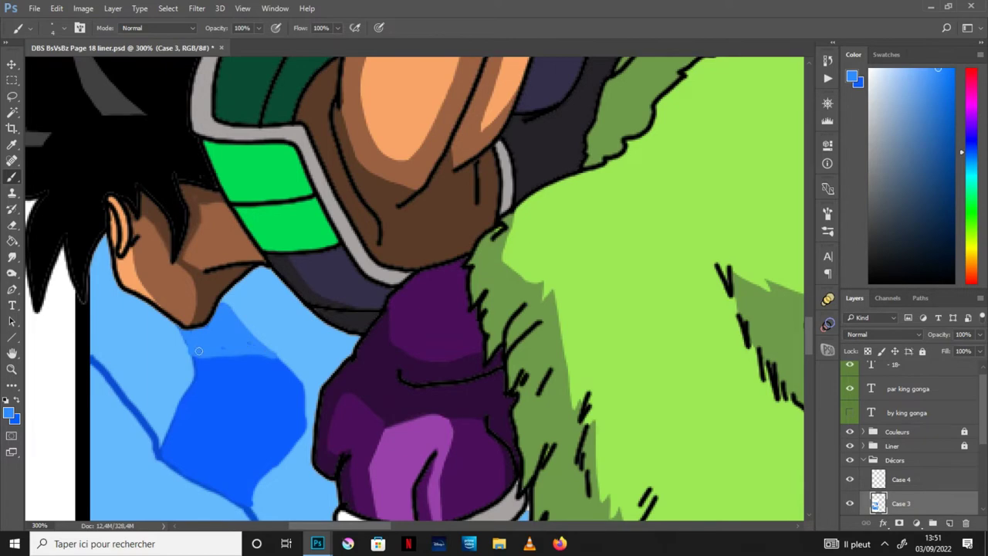
Examine the shaded ground around the whole crouching figure at a reduced zoom
{"action": "key", "text": "ctrl+minus"}
{"action": "key", "text": "ctrl+minus"}
{"action": "left_click", "coordinate": [12, 353]}
{"action": "left_click_drag", "start_coordinate": [619, 311], "coordinate": [523, 220]}
{"action": "key", "text": "ctrl+minus"}
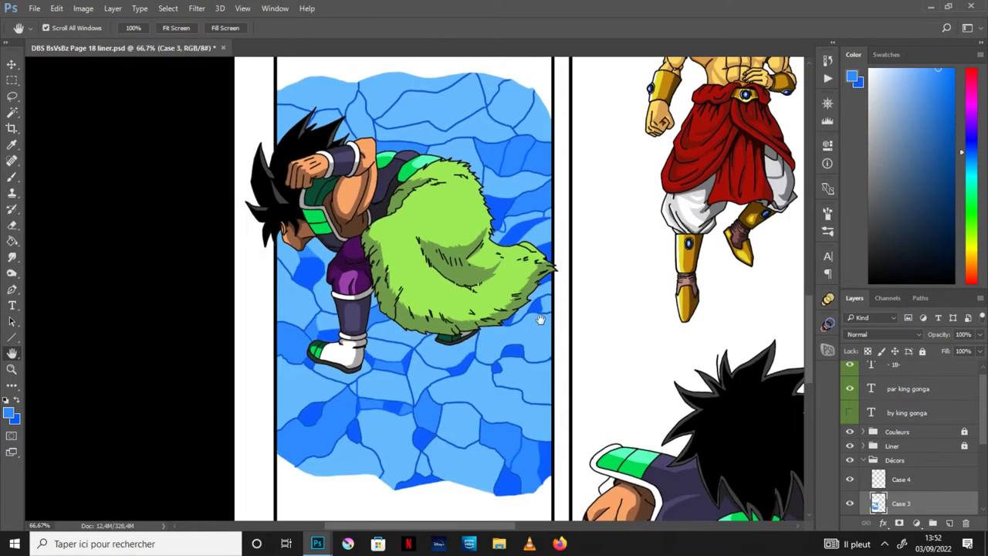
{"action": "left_click_drag", "start_coordinate": [574, 323], "coordinate": [482, 357]}
{"action": "left_click_drag", "start_coordinate": [499, 302], "coordinate": [497, 329]}
{"action": "left_click_drag", "start_coordinate": [463, 386], "coordinate": [483, 406]}
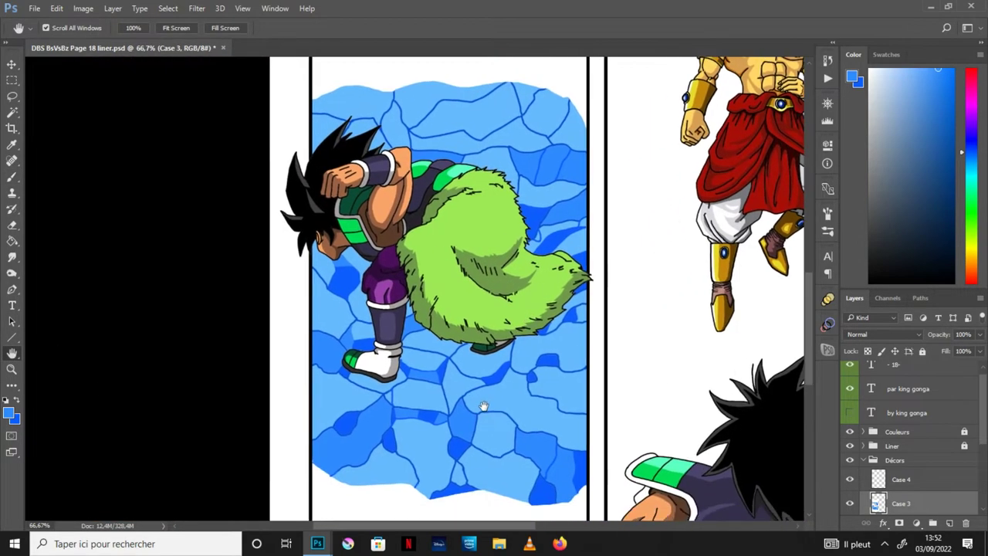
Separate a strip along the panel border from the mid-blue tile before the front shoe and fill it with vivid blue
{"action": "key", "text": "ctrl+plus"}
{"action": "left_click", "coordinate": [17, 184]}
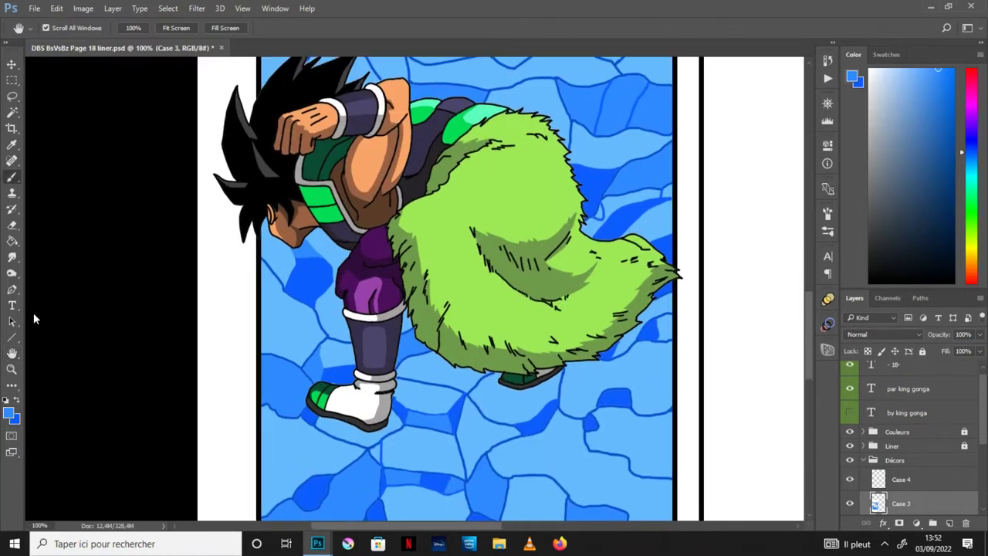
{"action": "key", "text": "x"}
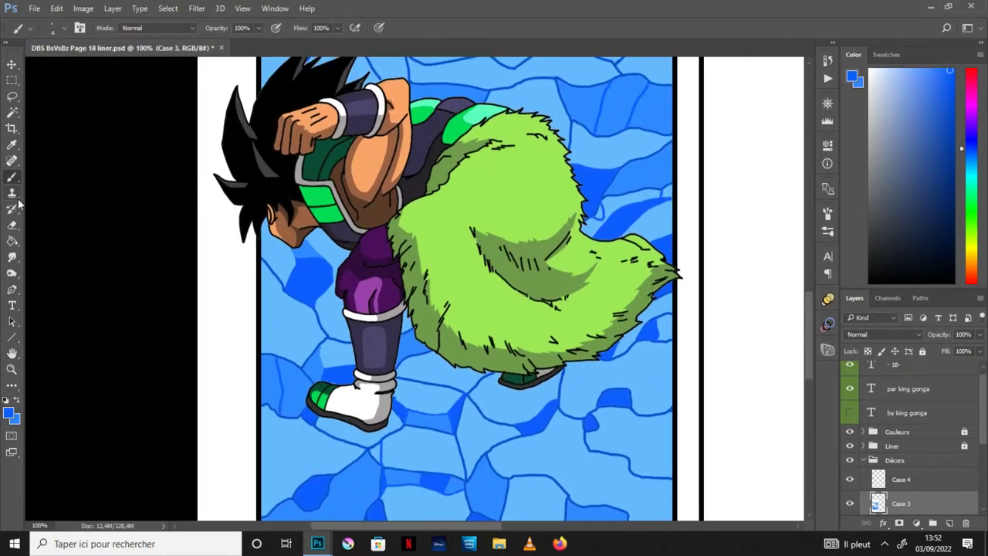
{"action": "left_click", "coordinate": [14, 115]}
{"action": "left_click", "coordinate": [13, 241]}
{"action": "left_click", "coordinate": [284, 377]}
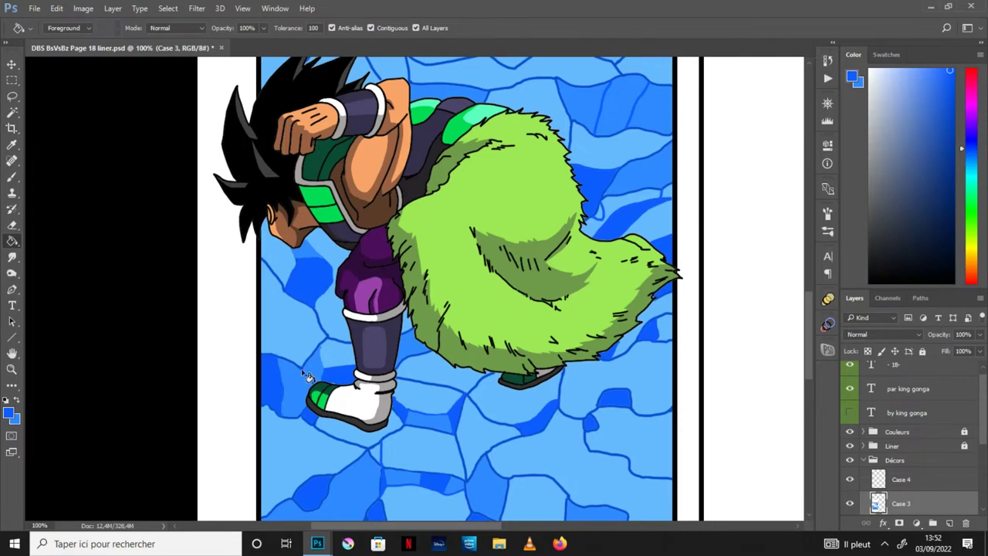
Touch up the edge of the depth area just above the front shoe's toe with mid-blue
{"action": "left_click", "coordinate": [12, 353]}
{"action": "key", "text": "ctrl+plus"}
{"action": "left_click_drag", "start_coordinate": [565, 418], "coordinate": [406, 332]}
{"action": "left_click_drag", "start_coordinate": [204, 374], "coordinate": [371, 335]}
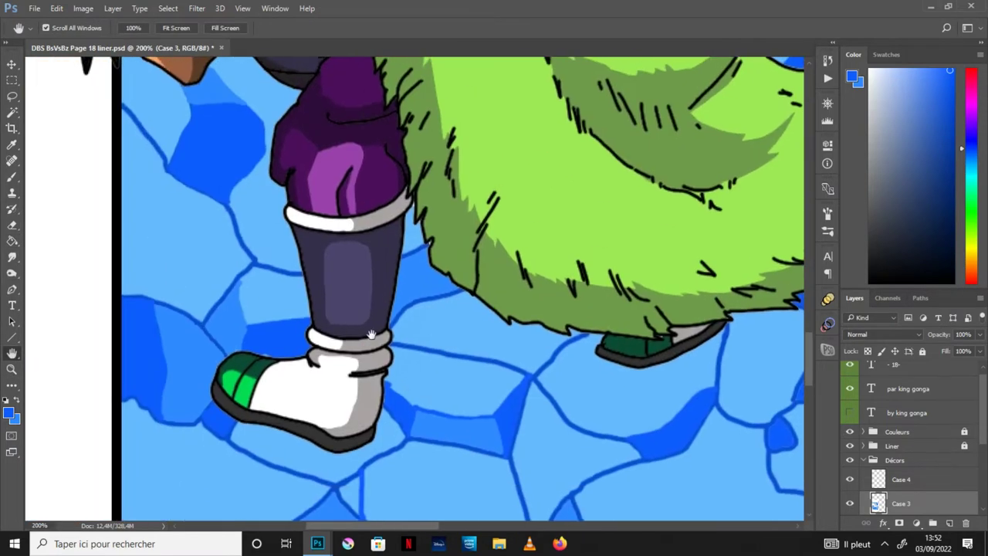
{"action": "key", "text": "ctrl+plus"}
{"action": "left_click", "coordinate": [17, 182]}
{"action": "left_click", "coordinate": [16, 179]}
{"action": "left_click", "coordinate": [17, 402]}
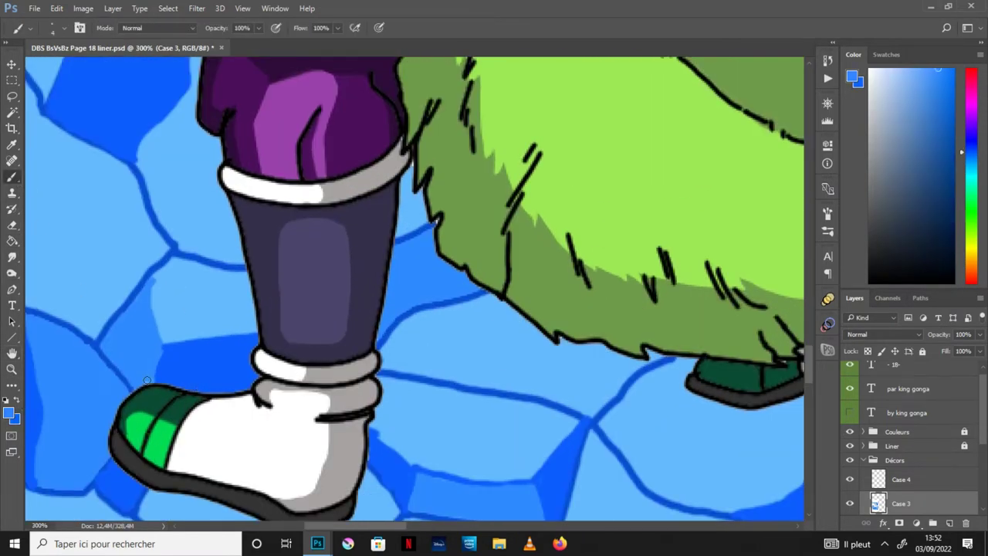
Examine the lower ground from the shoes down to its wavy edge for tiles that still lack depth
{"action": "key", "text": "ctrl+minus"}
{"action": "key", "text": "ctrl+minus"}
{"action": "left_click", "coordinate": [12, 353]}
{"action": "key", "text": "ctrl+minus"}
{"action": "key", "text": "ctrl+minus"}
{"action": "left_click_drag", "start_coordinate": [483, 244], "coordinate": [456, 330]}
{"action": "left_click_drag", "start_coordinate": [530, 468], "coordinate": [458, 412]}
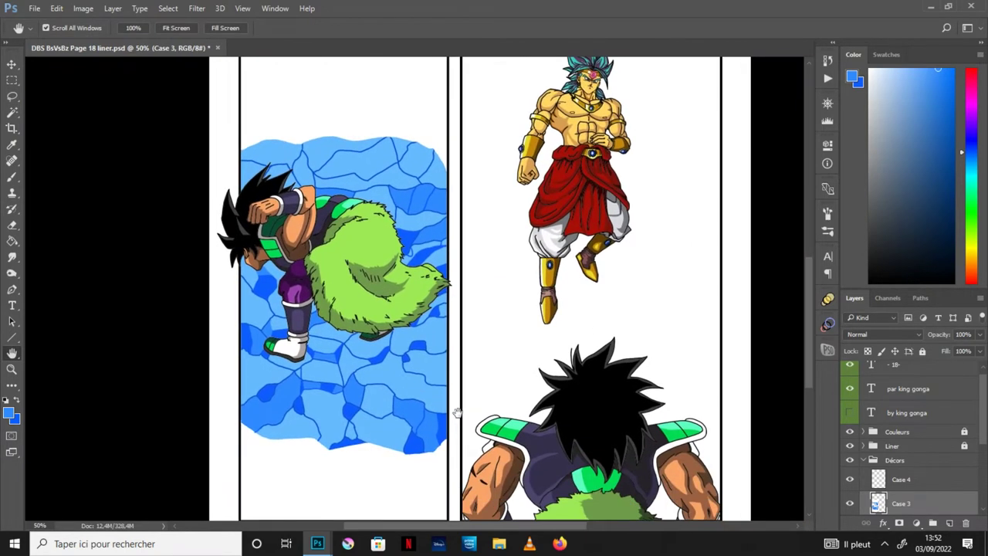
{"action": "key", "text": "ctrl+plus"}
{"action": "left_click_drag", "start_coordinate": [453, 459], "coordinate": [449, 409]}
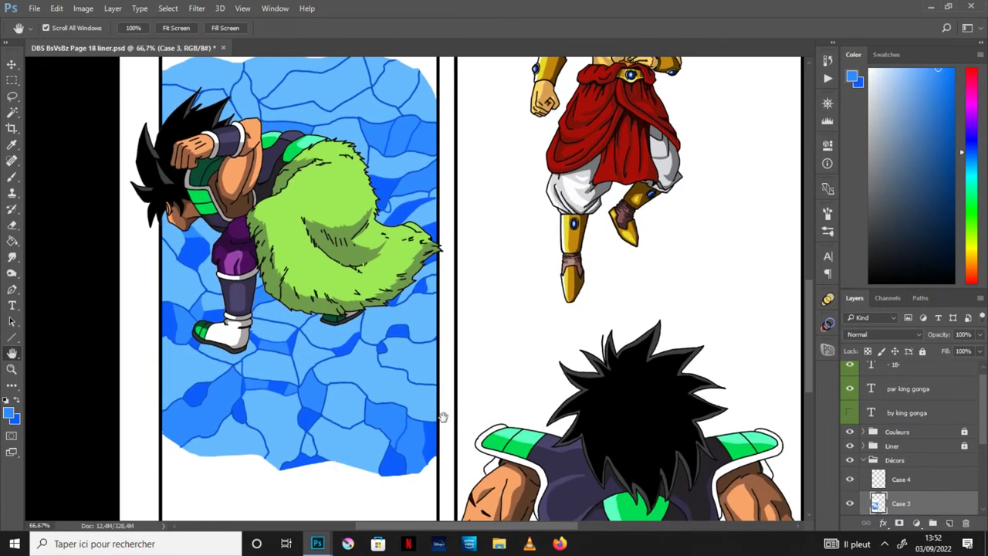
{"action": "left_click_drag", "start_coordinate": [402, 412], "coordinate": [358, 385]}
Outline a small depth spot under the crack below the tail, select it and fill it with vivid blue
{"action": "key", "text": "ctrl+plus"}
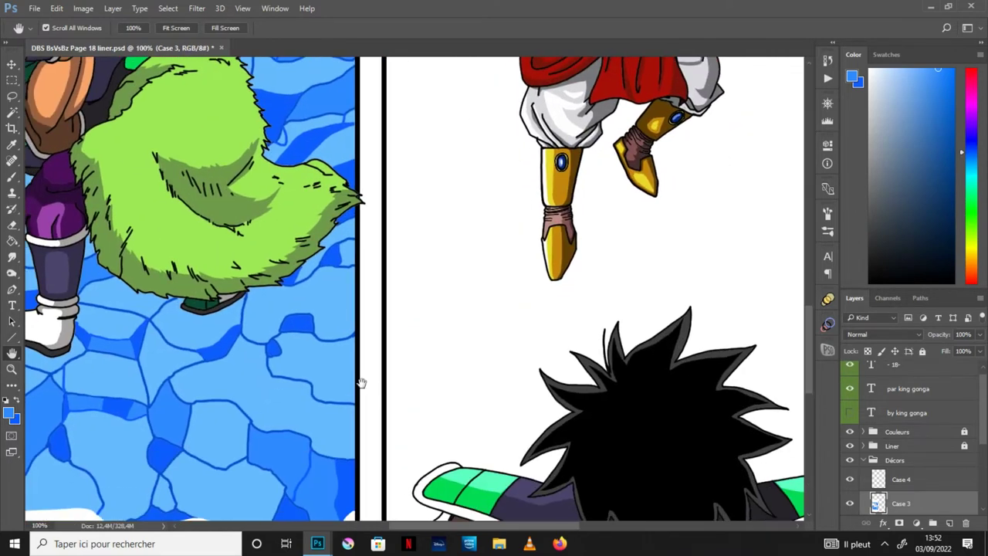
{"action": "left_click", "coordinate": [11, 178]}
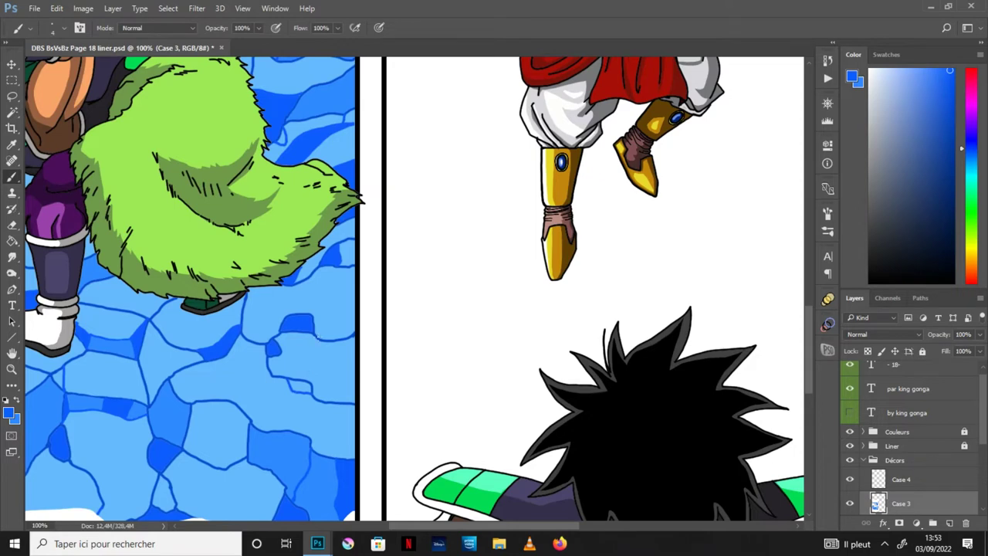
{"action": "left_click", "coordinate": [13, 114]}
{"action": "left_click", "coordinate": [301, 387]}
{"action": "left_click", "coordinate": [12, 240]}
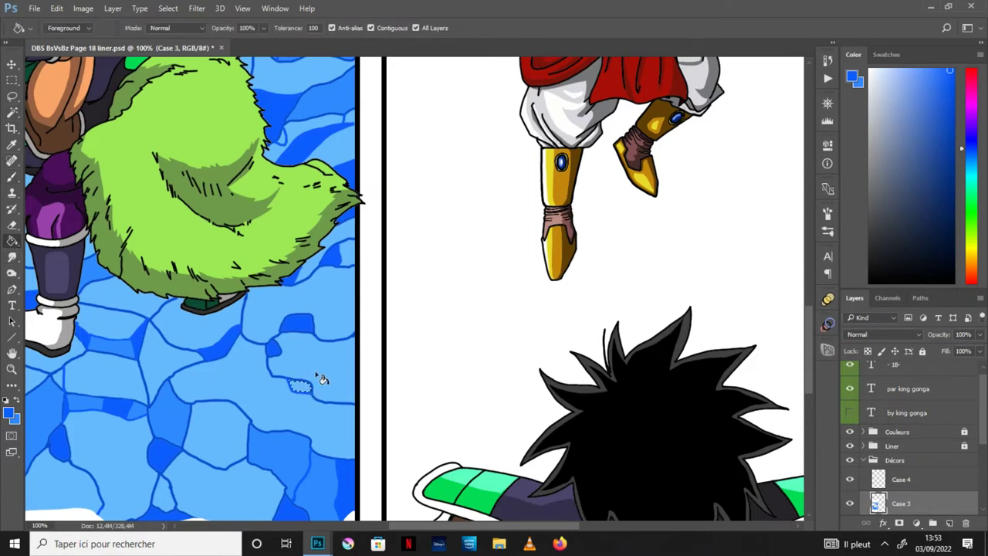
Select the narrow tile above the raised elbow, fill it with vivid blue and deselect
{"action": "key", "text": "ctrl+minus"}
{"action": "left_click", "coordinate": [12, 353]}
{"action": "left_click_drag", "start_coordinate": [347, 265], "coordinate": [361, 416]}
{"action": "key", "text": "ctrl+plus"}
{"action": "left_click_drag", "start_coordinate": [301, 293], "coordinate": [425, 361]}
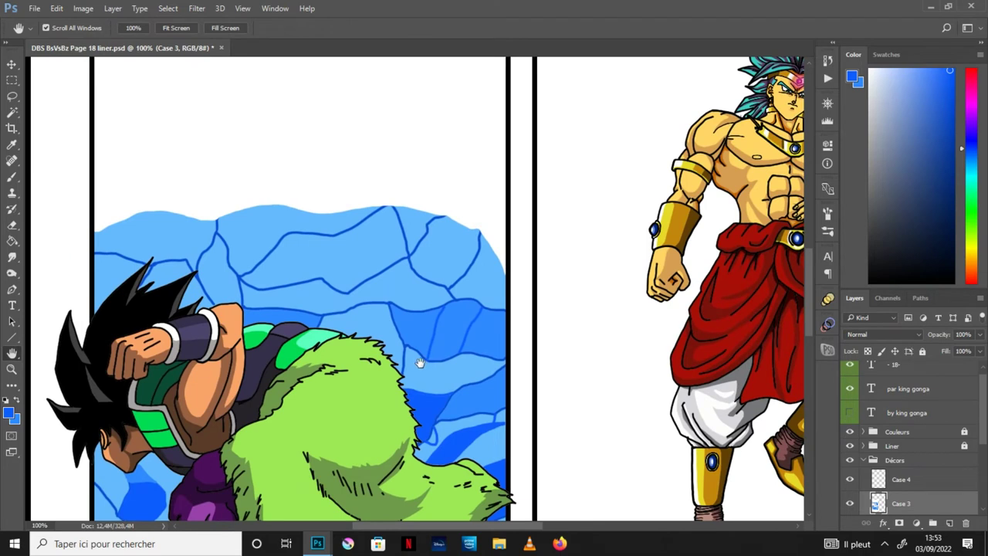
{"action": "key", "text": "w"}
{"action": "left_click", "coordinate": [220, 267]}
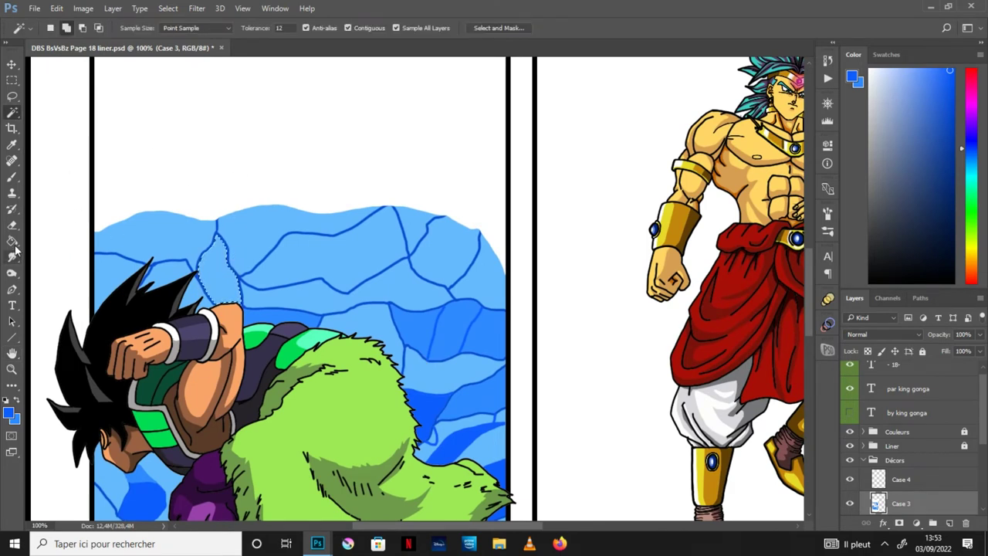
{"action": "key", "text": "g"}
{"action": "left_click", "coordinate": [230, 278]}
{"action": "key", "text": "ctrl+d"}
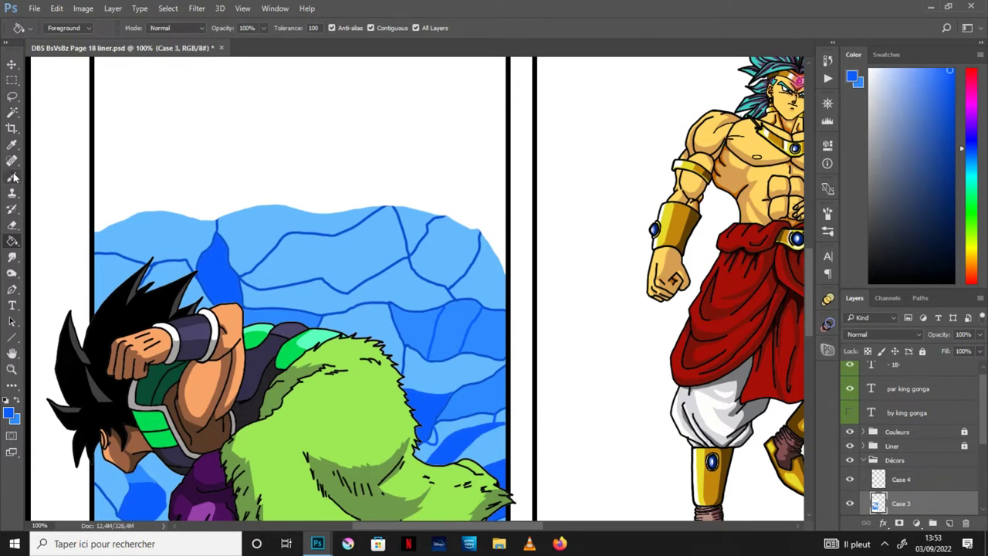
Select the wide upper tile, the area behind the hair and the two small edge tiles, filling all but the wide one vivid blue
{"action": "left_click", "coordinate": [13, 112]}
{"action": "left_click", "coordinate": [340, 297]}
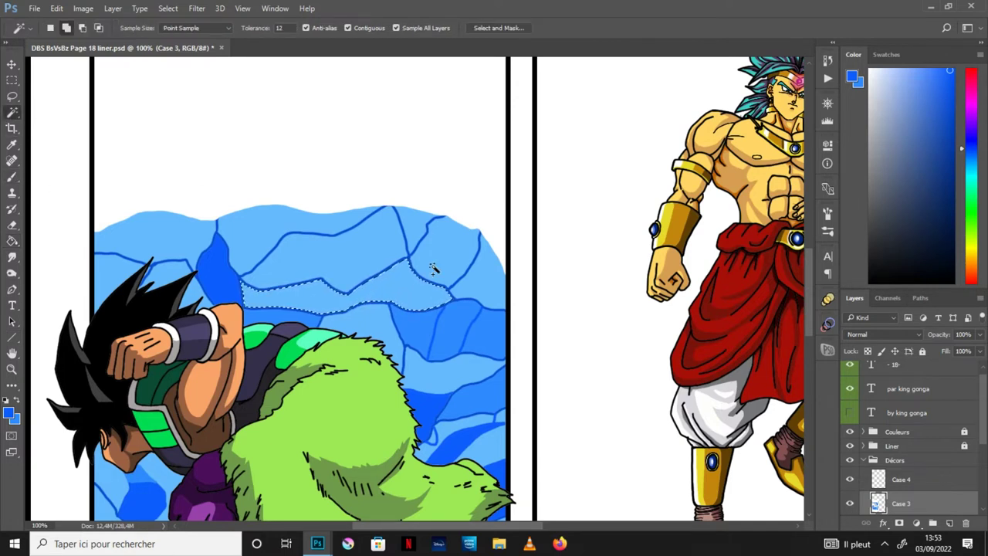
{"action": "left_click", "coordinate": [490, 276], "text": "shift"}
{"action": "left_click", "coordinate": [232, 239], "text": "shift"}
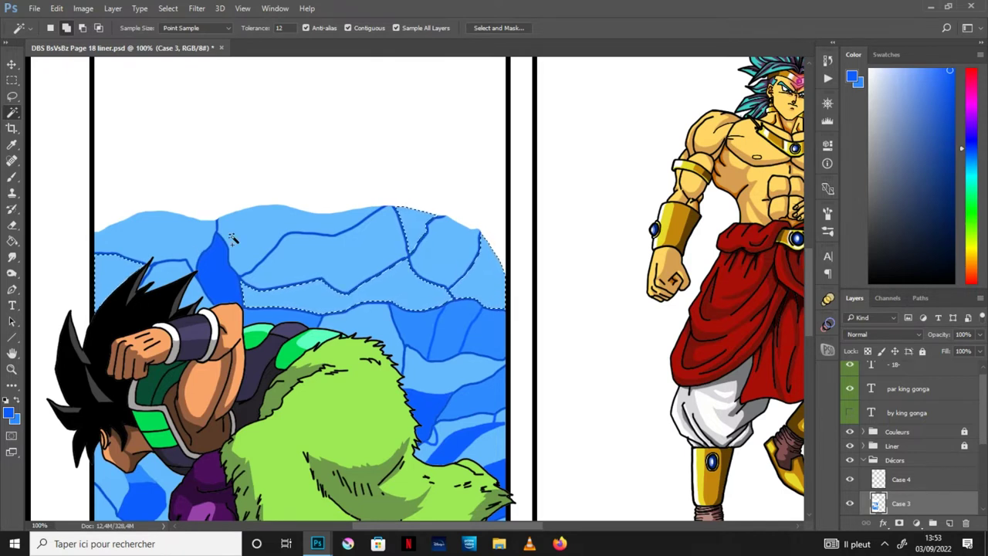
{"action": "key", "text": "g"}
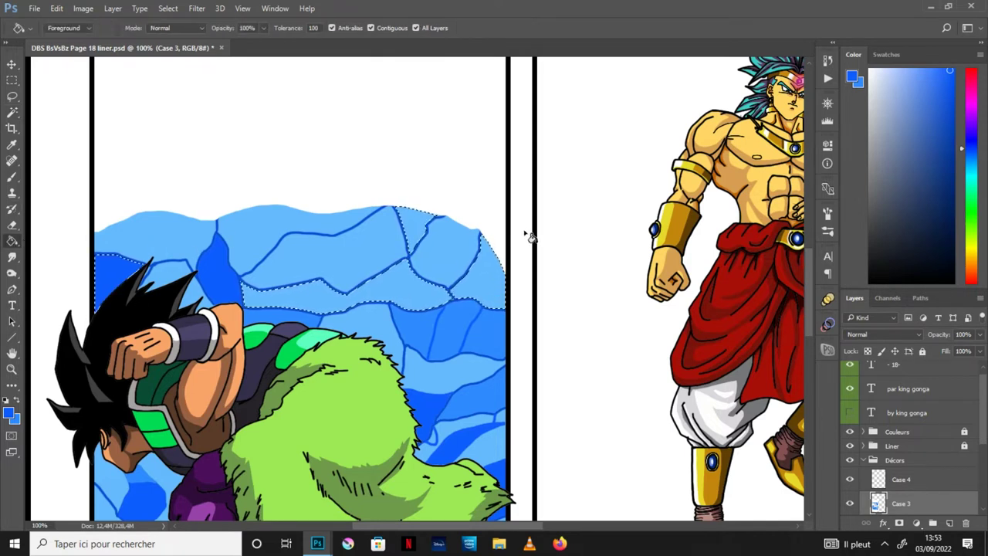
{"action": "left_click", "coordinate": [439, 228]}
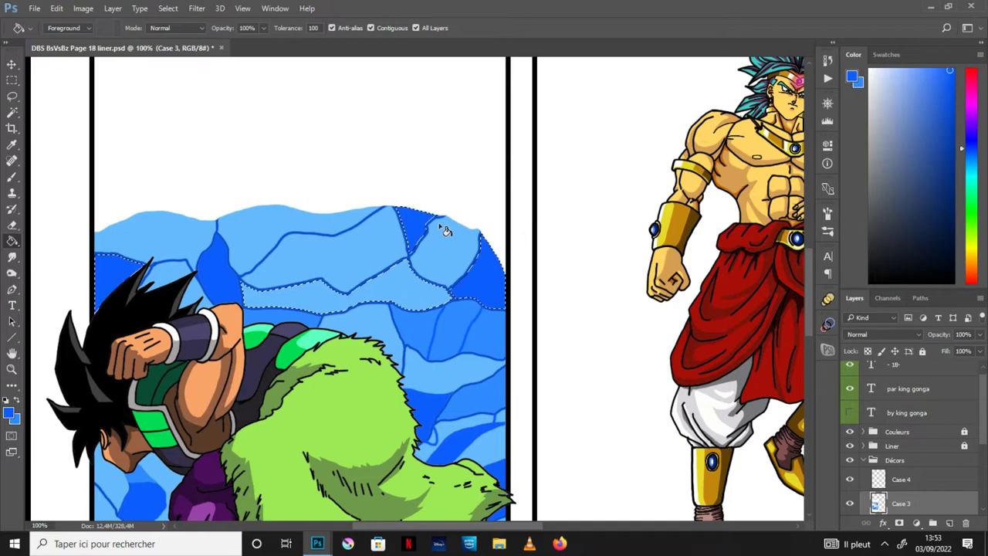
Fill the selected wide tile above the character's back with mid-blue and deselect
{"action": "left_click", "coordinate": [17, 400]}
{"action": "left_click", "coordinate": [388, 293]}
{"action": "key", "text": "ctrl+d"}
Paint a vivid blue crack down along the edge of the tall hair spike near the panel border
{"action": "left_click", "coordinate": [12, 354]}
{"action": "left_click_drag", "start_coordinate": [381, 330], "coordinate": [560, 383]}
{"action": "key", "text": "ctrl+plus"}
{"action": "key", "text": "ctrl+plus"}
{"action": "left_click_drag", "start_coordinate": [275, 375], "coordinate": [403, 322]}
{"action": "left_click", "coordinate": [17, 401]}
{"action": "left_click", "coordinate": [12, 178]}
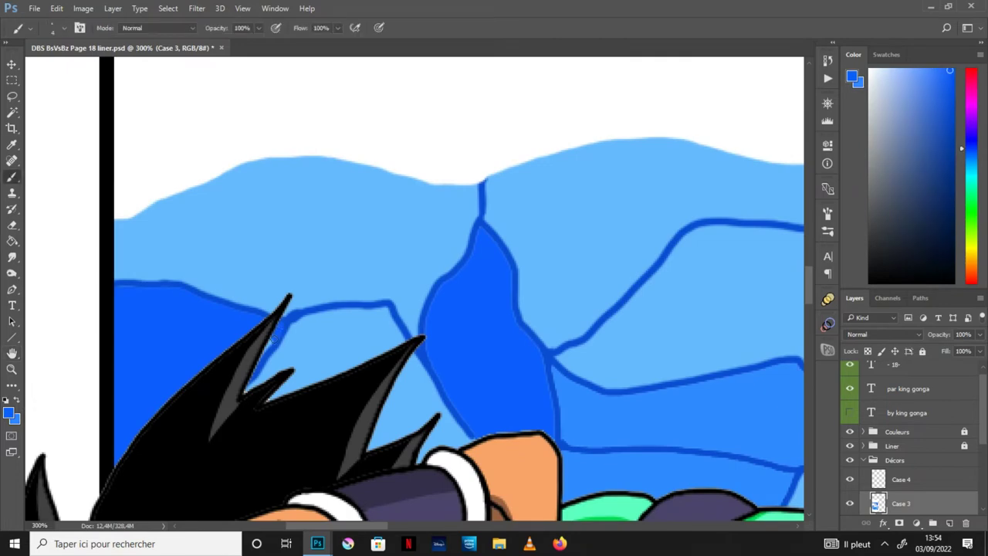
{"action": "key", "text": "ctrl+minus"}
{"action": "key", "text": "ctrl+minus"}
{"action": "key", "text": "ctrl+minus"}
{"action": "key", "text": "ctrl+minus"}
{"action": "key", "text": "space"}
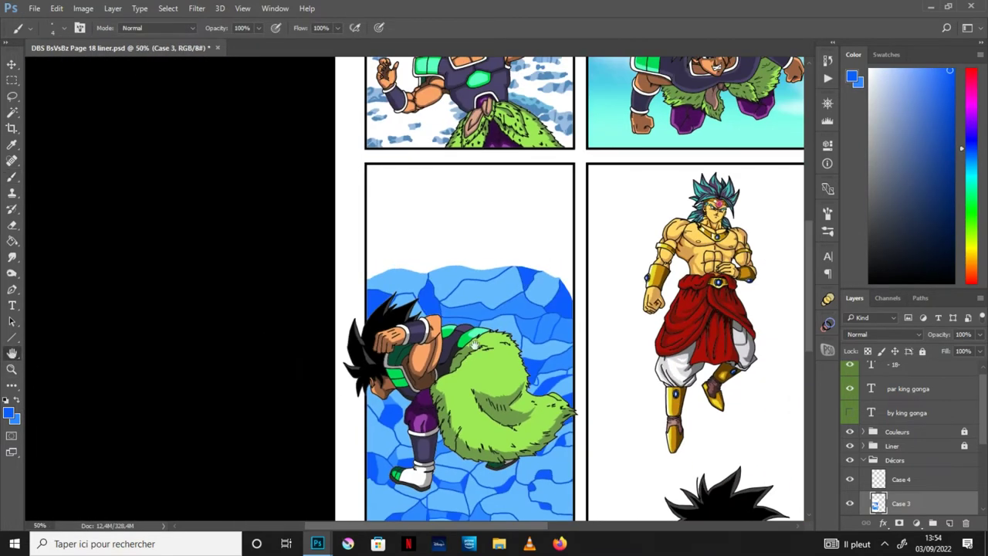
Save the page file with the shaded crater ground of panel 3
{"action": "left_click_drag", "start_coordinate": [588, 437], "coordinate": [510, 365]}
{"action": "left_click_drag", "start_coordinate": [496, 415], "coordinate": [463, 416]}
{"action": "key", "text": "ctrl+minus"}
{"action": "left_click_drag", "start_coordinate": [469, 313], "coordinate": [396, 329]}
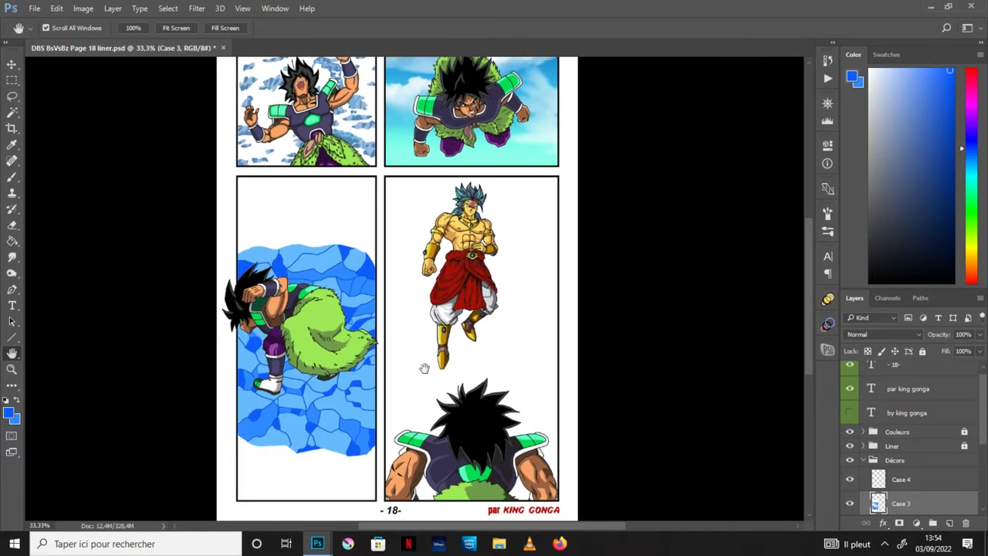
{"action": "left_click", "coordinate": [35, 8]}
{"action": "left_click", "coordinate": [53, 128]}
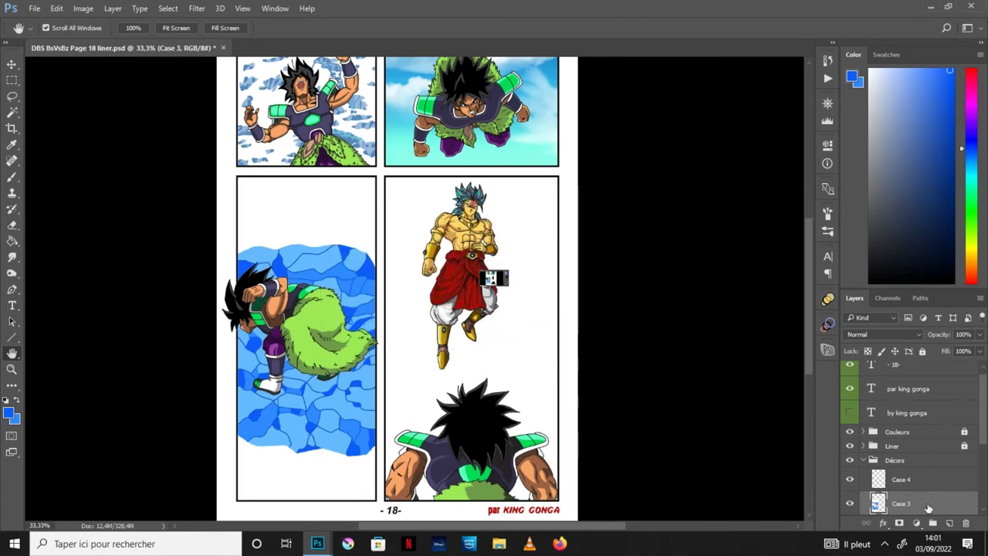
Add a new layer above the Case 3 layer and clip it to Case 3
{"action": "left_click", "coordinate": [950, 523]}
{"action": "left_click_drag", "start_coordinate": [984, 424], "coordinate": [984, 446]}
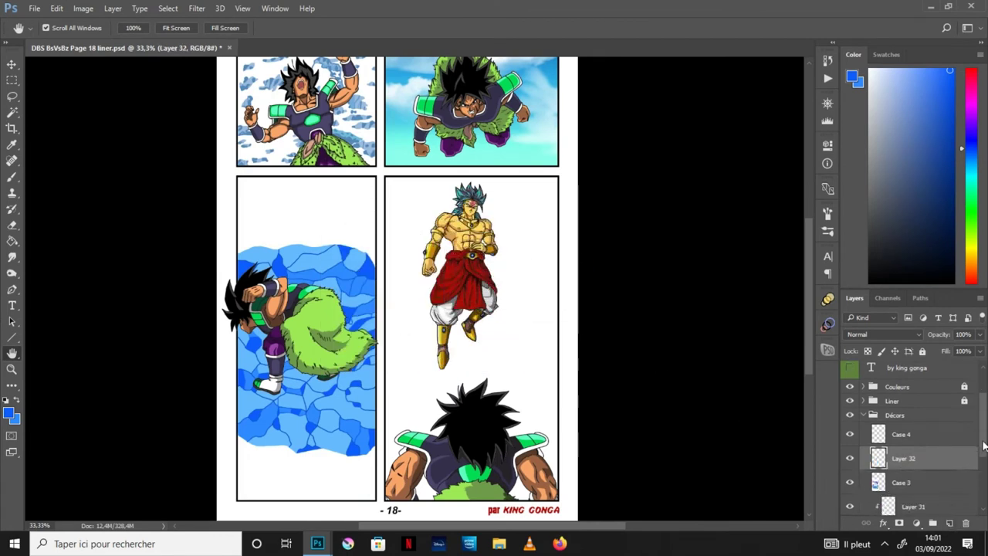
{"action": "left_click", "coordinate": [930, 468], "text": "alt"}
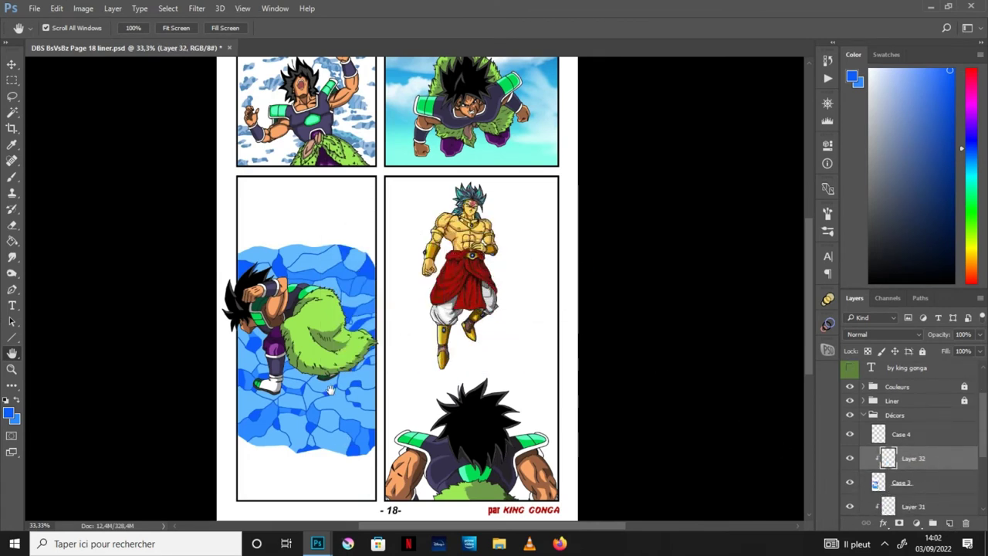
Sample the palest blue of the "Intérieur de Rocher" swatches from the colour chart document and minimize the chart
{"action": "left_click_drag", "start_coordinate": [345, 363], "coordinate": [365, 358]}
{"action": "left_click", "coordinate": [319, 543]}
{"action": "left_click", "coordinate": [402, 503]}
{"action": "left_click", "coordinate": [12, 145]}
{"action": "left_click", "coordinate": [692, 433]}
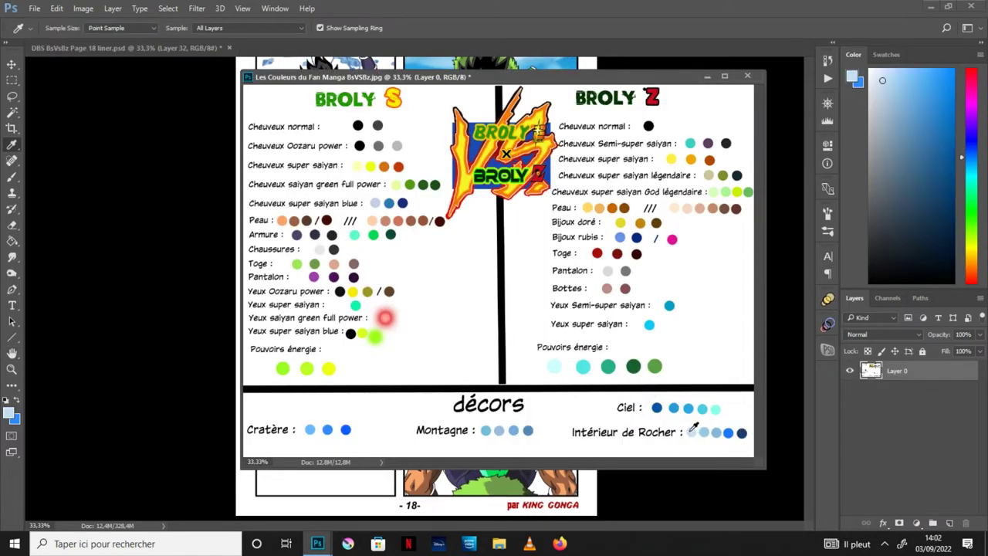
{"action": "left_click", "coordinate": [707, 76]}
Outline a small tapered patch hanging from the notch in the ground's lower edge and fill it with pale blue
{"action": "key", "text": "h"}
{"action": "key", "text": "ctrl+plus"}
{"action": "left_click_drag", "start_coordinate": [424, 403], "coordinate": [516, 240]}
{"action": "key", "text": "ctrl+plus"}
{"action": "key", "text": "ctrl+plus"}
{"action": "left_click_drag", "start_coordinate": [534, 362], "coordinate": [568, 295]}
{"action": "key", "text": "l"}
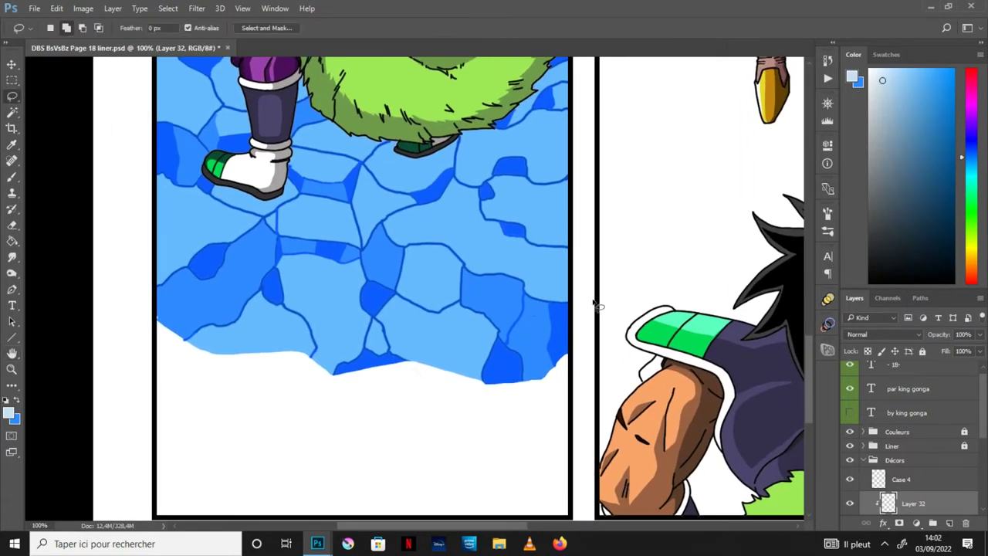
{"action": "key", "text": "g"}
{"action": "left_click", "coordinate": [332, 379]}
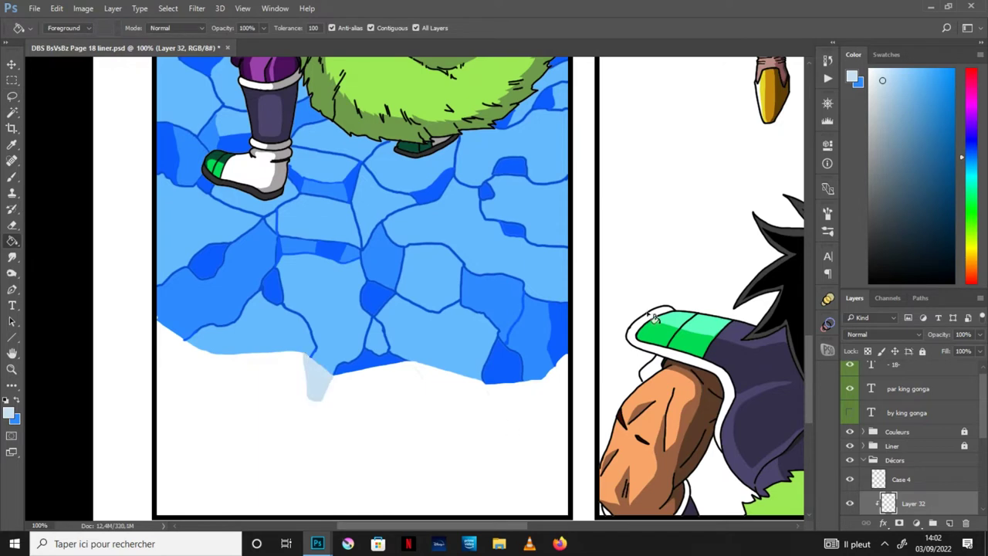
Outline seven irregular patches in the white area below the crater ground and fill them with pale blue
{"action": "key", "text": "l"}
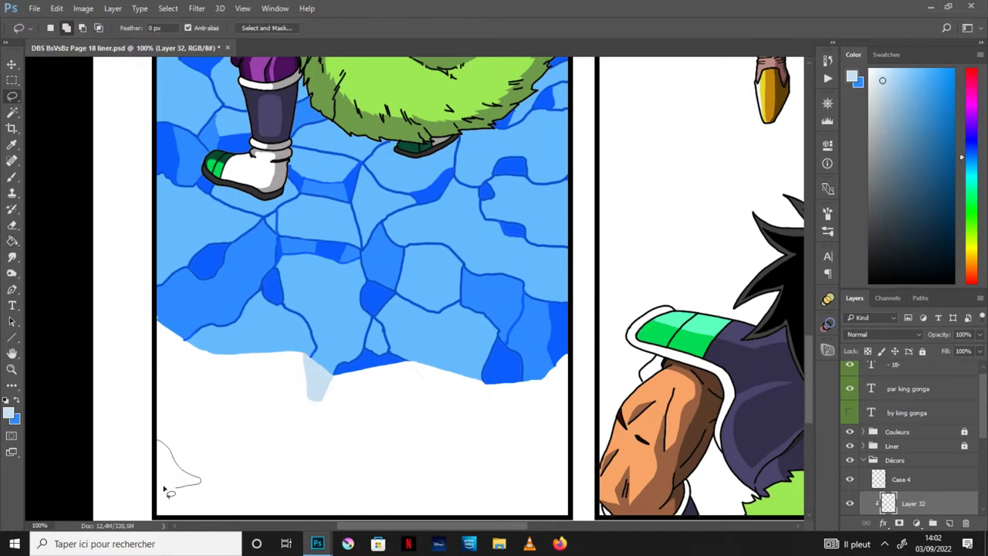
{"action": "left_click_drag", "start_coordinate": [162, 454], "coordinate": [158, 447]}
{"action": "left_click_drag", "start_coordinate": [314, 470], "coordinate": [351, 492]}
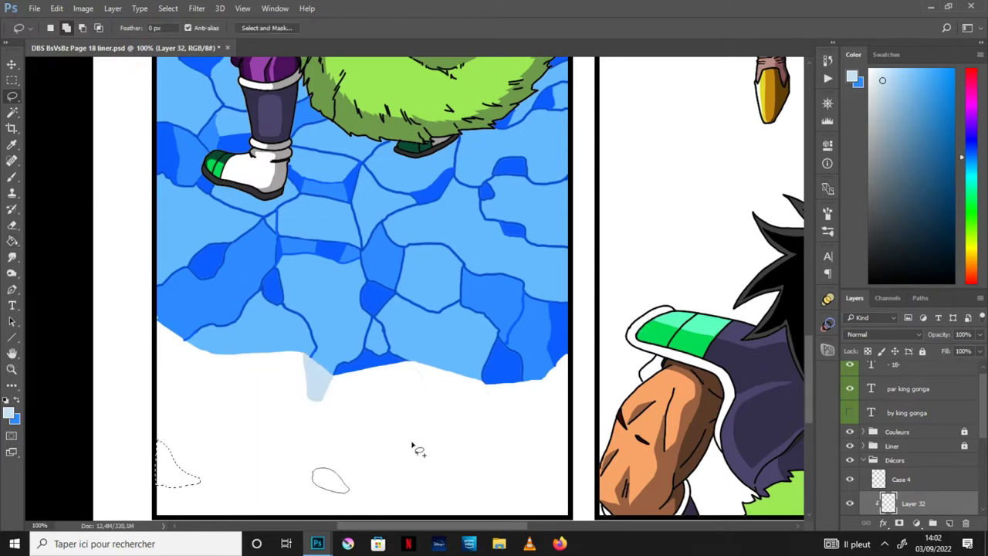
{"action": "left_click_drag", "start_coordinate": [498, 424], "coordinate": [512, 421]}
{"action": "mouse_move", "coordinate": [568, 494]}
{"action": "left_mouse_down"}
{"action": "mouse_move", "coordinate": [530, 506]}
{"action": "mouse_move", "coordinate": [571, 500]}
{"action": "left_mouse_up"}
{"action": "left_click_drag", "start_coordinate": [433, 457], "coordinate": [445, 459]}
{"action": "mouse_move", "coordinate": [159, 369]}
{"action": "left_mouse_down"}
{"action": "mouse_move", "coordinate": [163, 396]}
{"action": "mouse_move", "coordinate": [159, 370]}
{"action": "left_mouse_up"}
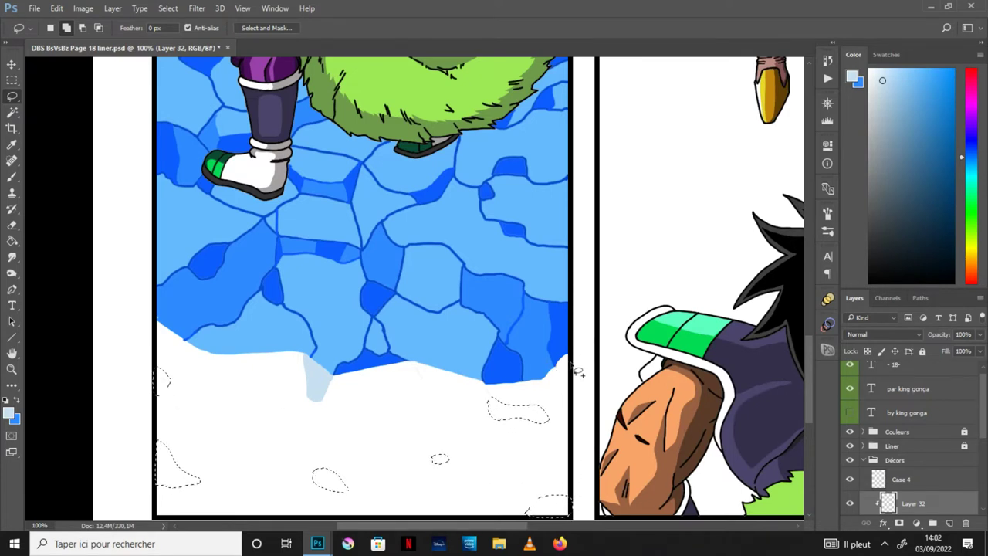
{"action": "left_click_drag", "start_coordinate": [244, 432], "coordinate": [239, 422]}
{"action": "key", "text": "g"}
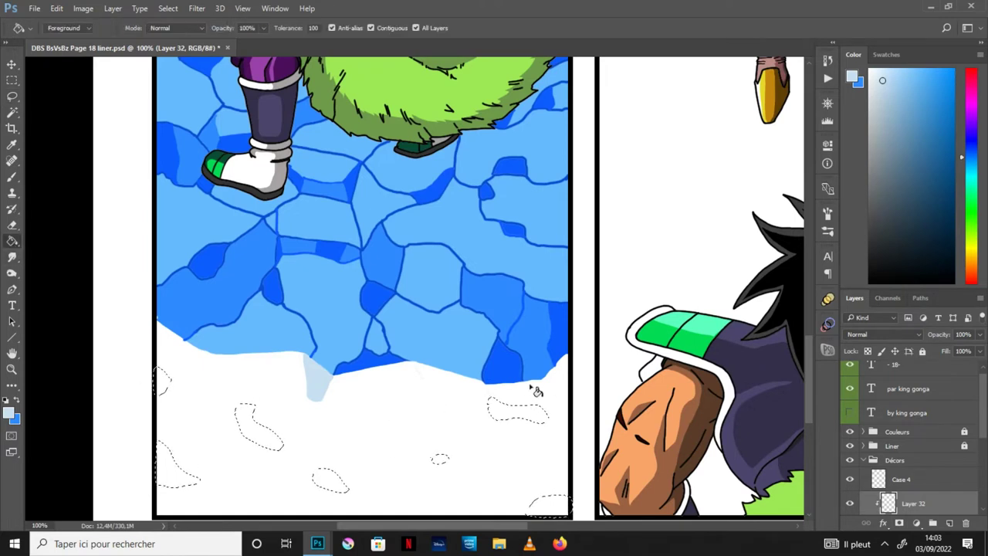
{"action": "left_click", "coordinate": [534, 395]}
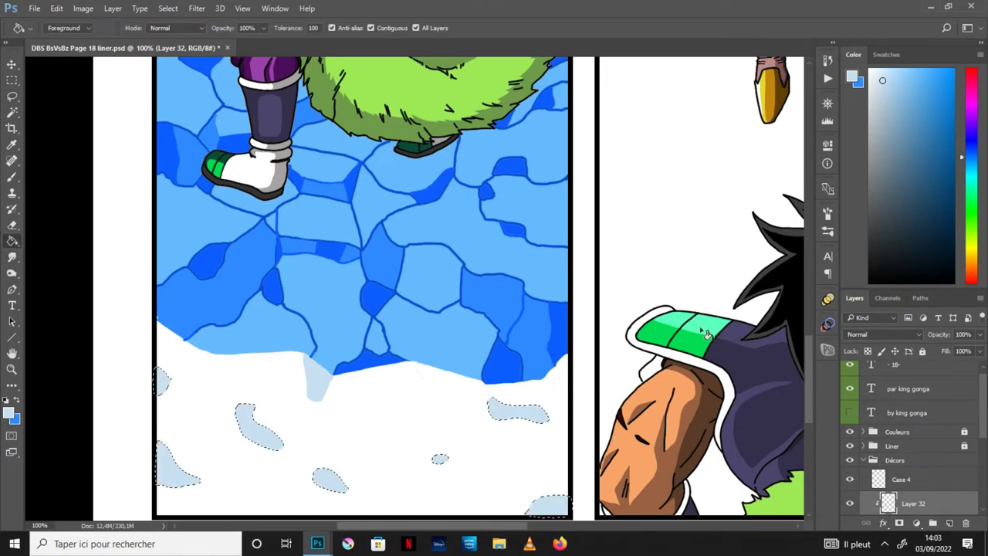
Outline six irregular patches in panel 3's white area above the crater ground, including ones at the side and upper borders
{"action": "left_click", "coordinate": [11, 354]}
{"action": "left_click_drag", "start_coordinate": [437, 211], "coordinate": [430, 440]}
{"action": "left_click_drag", "start_coordinate": [483, 229], "coordinate": [492, 385]}
{"action": "scroll", "coordinate": [492, 386], "scroll_direction": "up", "scroll_amount": 1}
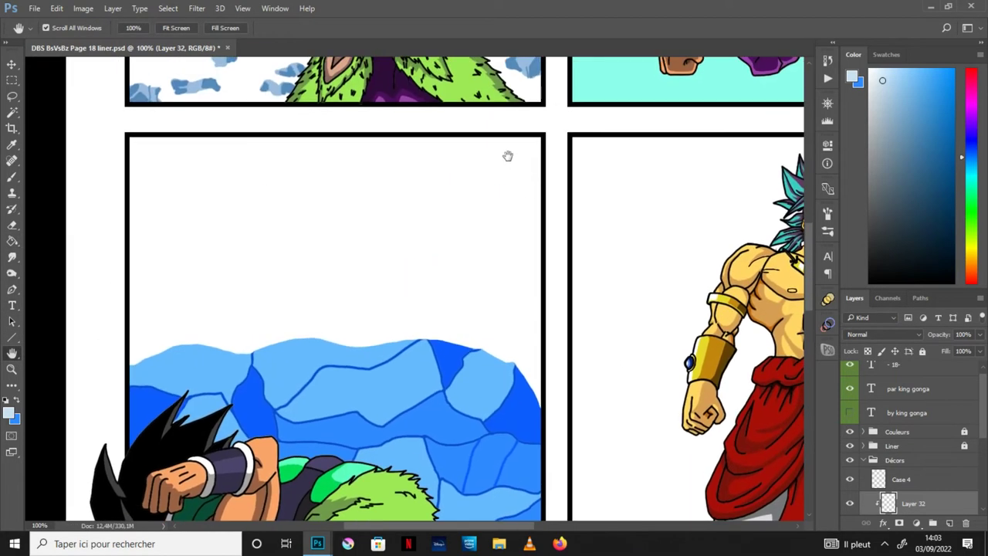
{"action": "left_click", "coordinate": [13, 97]}
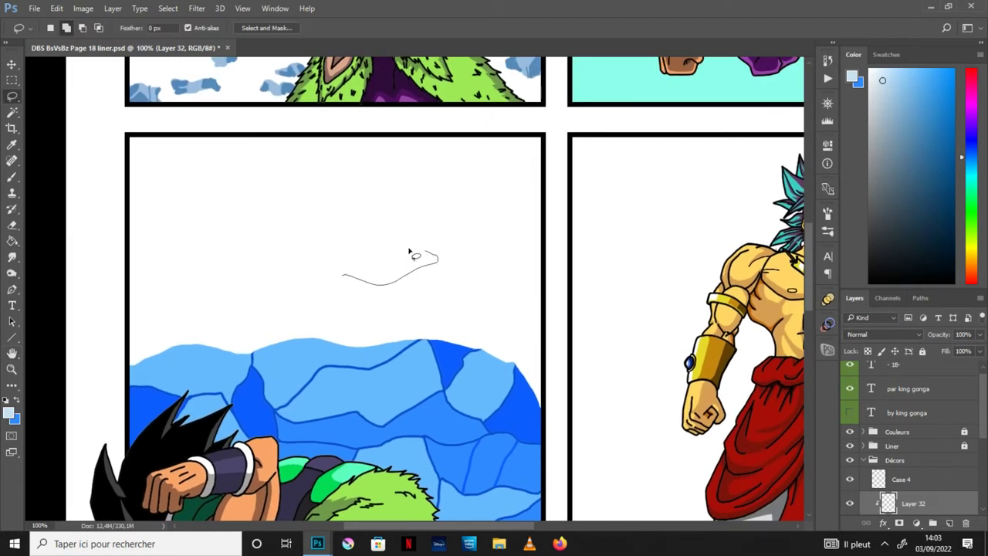
{"action": "left_click_drag", "start_coordinate": [344, 278], "coordinate": [343, 276]}
{"action": "left_click_drag", "start_coordinate": [547, 298], "coordinate": [542, 320]}
{"action": "left_click_drag", "start_coordinate": [132, 269], "coordinate": [153, 295]}
{"action": "left_click_drag", "start_coordinate": [241, 306], "coordinate": [271, 307]}
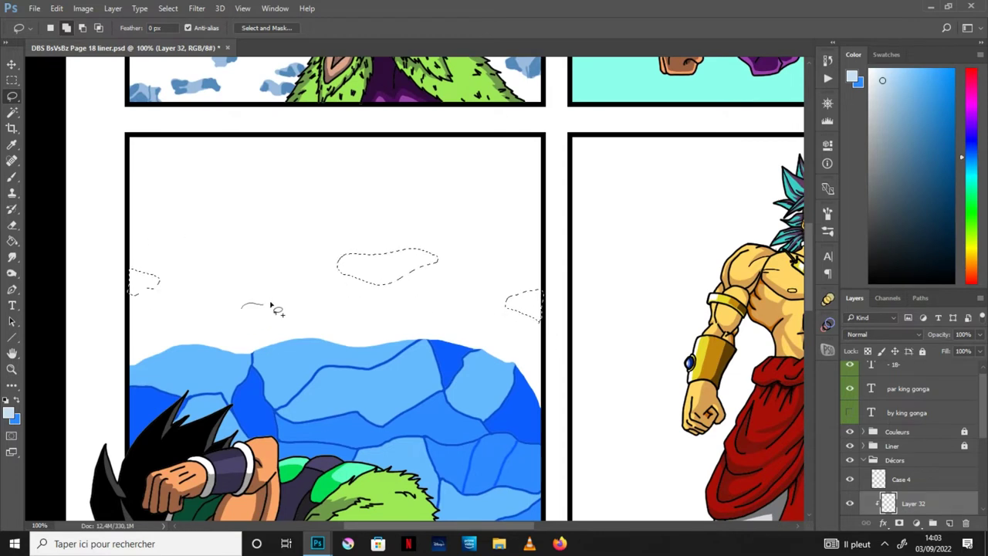
{"action": "left_click_drag", "start_coordinate": [176, 141], "coordinate": [284, 148]}
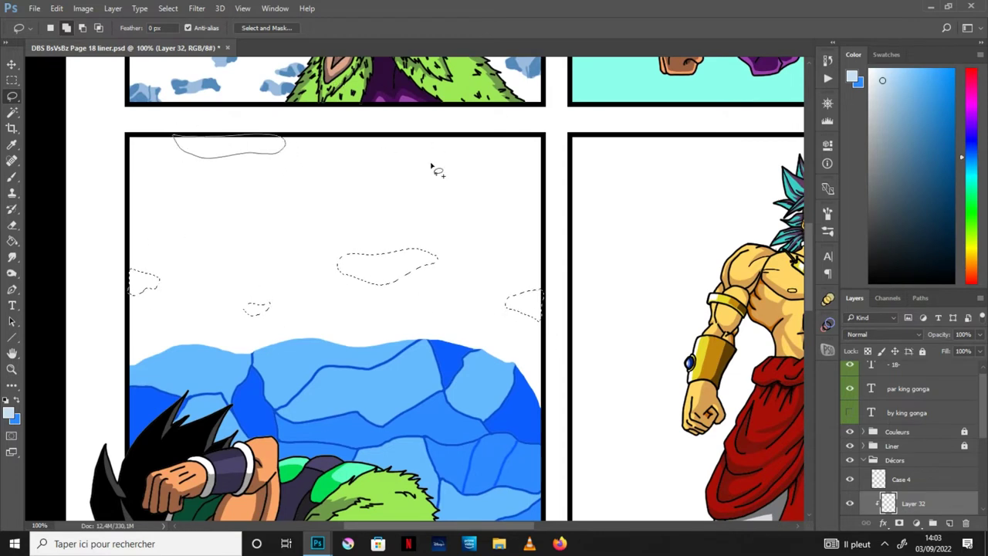
{"action": "left_click_drag", "start_coordinate": [433, 173], "coordinate": [434, 177]}
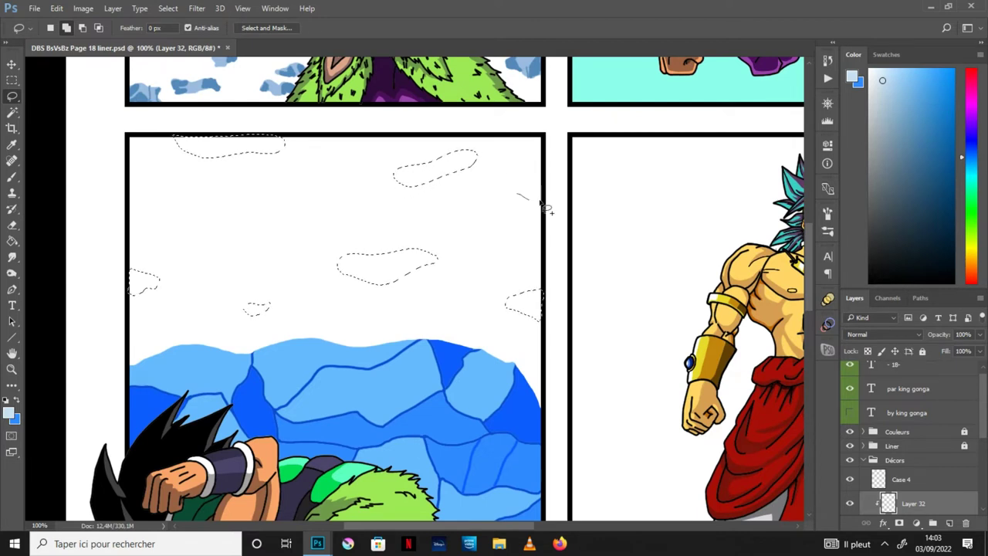
Add five smaller patches to the selection above the ground, fill all of them with pale blue and deselect
{"action": "left_click_drag", "start_coordinate": [517, 189], "coordinate": [520, 195]}
{"action": "mouse_move", "coordinate": [132, 194]}
{"action": "left_mouse_down"}
{"action": "mouse_move", "coordinate": [155, 202]}
{"action": "mouse_move", "coordinate": [129, 207]}
{"action": "left_mouse_up"}
{"action": "left_click_drag", "start_coordinate": [536, 139], "coordinate": [550, 152]}
{"action": "mouse_move", "coordinate": [232, 224]}
{"action": "left_mouse_down"}
{"action": "mouse_move", "coordinate": [251, 209]}
{"action": "mouse_move", "coordinate": [239, 232]}
{"action": "left_mouse_up"}
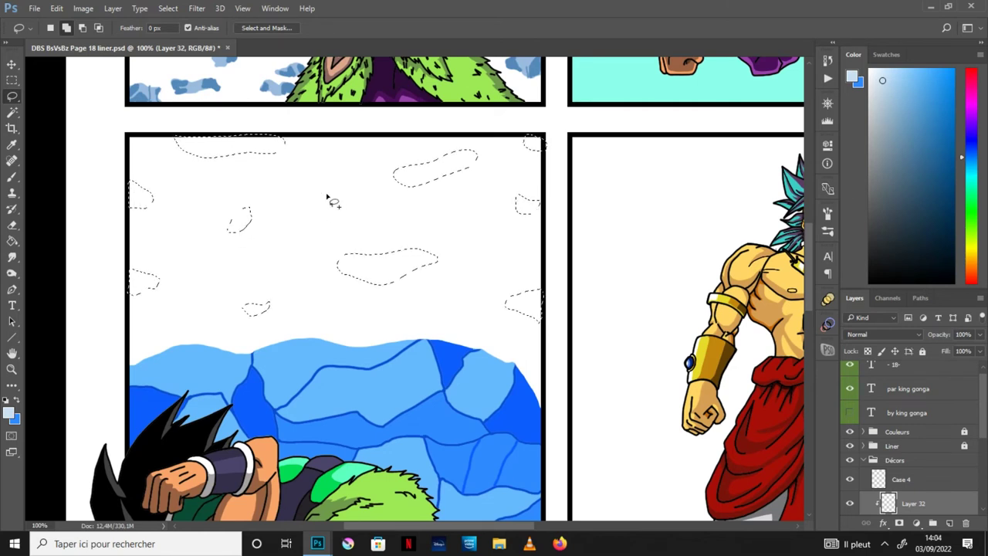
{"action": "left_click_drag", "start_coordinate": [324, 207], "coordinate": [324, 207]}
{"action": "left_click", "coordinate": [11, 241]}
{"action": "left_click", "coordinate": [408, 269]}
{"action": "key", "text": "ctrl+d"}
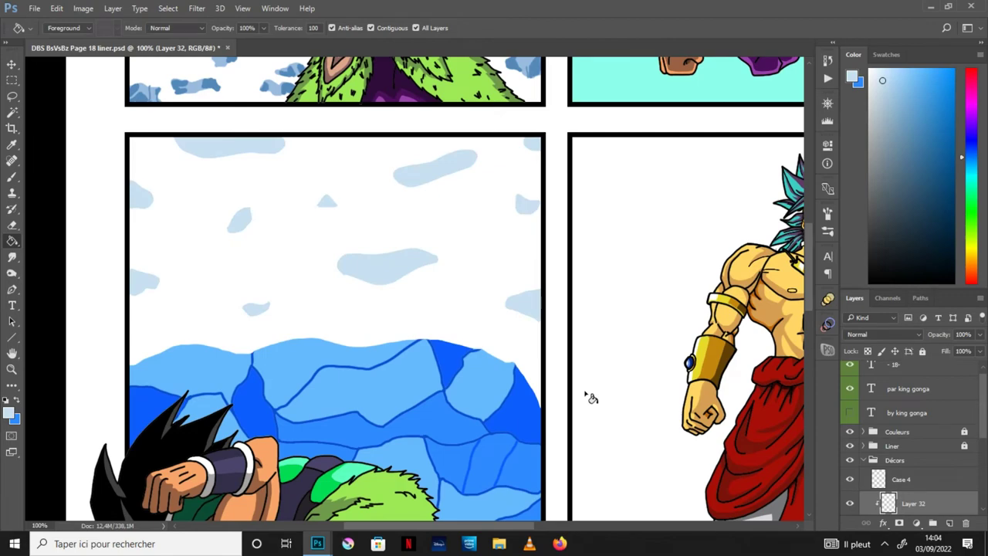
Examine the pale blue patches of panel 3 in the context of the whole page
{"action": "key", "text": "ctrl+minus"}
{"action": "key", "text": "ctrl+minus"}
{"action": "key", "text": "ctrl+minus"}
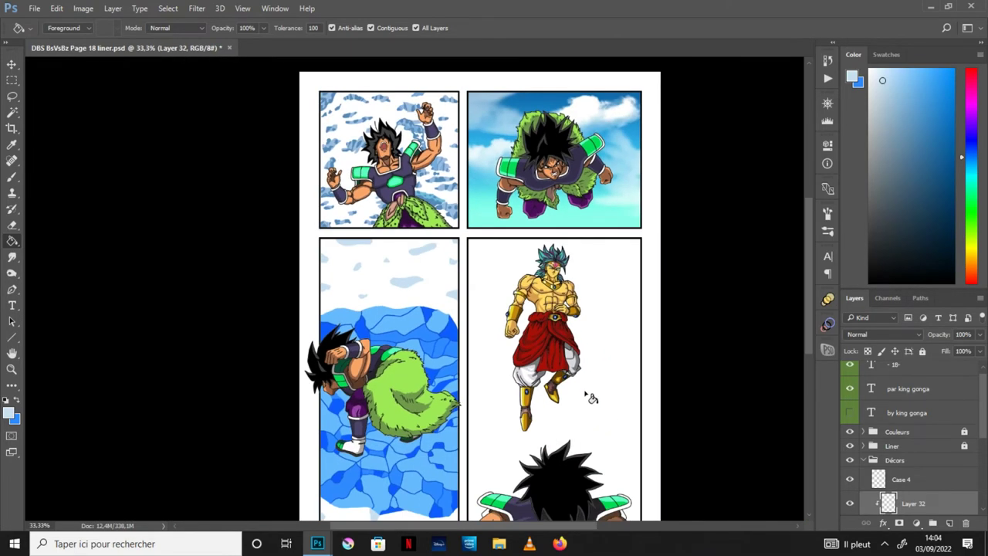
{"action": "key", "text": "ctrl+plus"}
{"action": "key", "text": "ctrl+plus"}
{"action": "key", "text": "ctrl+plus"}
{"action": "key", "text": "ctrl+plus"}
{"action": "key", "text": "ctrl+minus"}
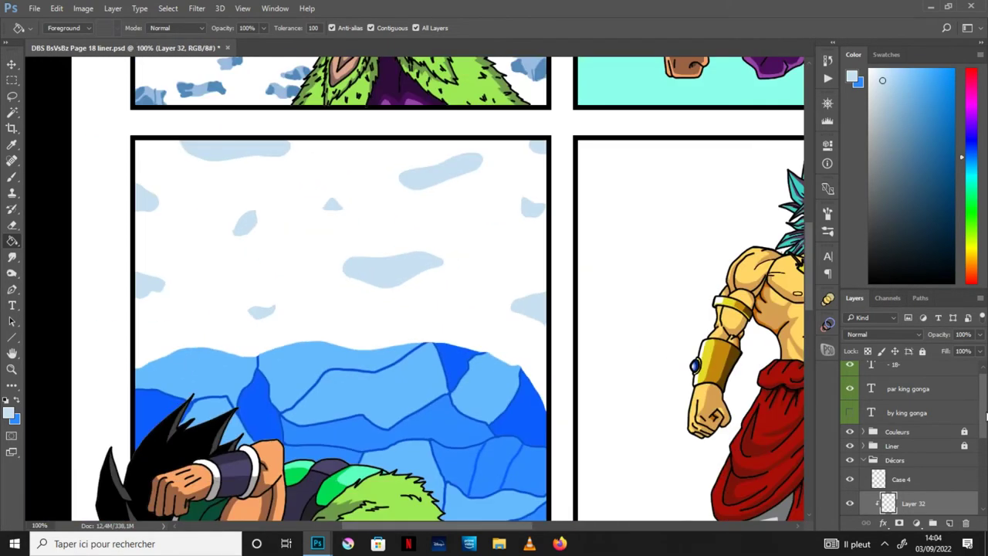
Return to the Case 3 layer and sample vivid blue as foreground and mid-blue as background from the ground
{"action": "scroll", "coordinate": [986, 417], "scroll_direction": "down", "scroll_amount": 3}
{"action": "left_click", "coordinate": [902, 464]}
{"action": "key", "text": "i"}
{"action": "left_click", "coordinate": [260, 406]}
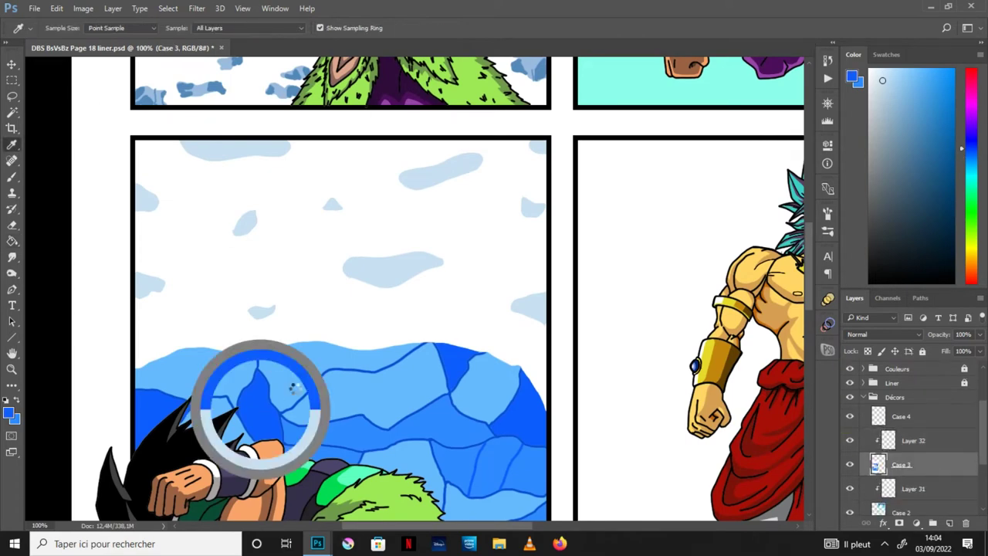
{"action": "key", "text": "x"}
{"action": "left_click", "coordinate": [349, 434]}
{"action": "key", "text": "x"}
Paint vivid blue cracks down from the ground's upper edge through the tiles above the hair and the middle tile
{"action": "left_click_drag", "start_coordinate": [538, 418], "coordinate": [554, 383]}
{"action": "key", "text": "ctrl+plus"}
{"action": "mouse_move", "coordinate": [309, 393]}
{"action": "left_mouse_down"}
{"action": "mouse_move", "coordinate": [492, 338]}
{"action": "mouse_move", "coordinate": [501, 344]}
{"action": "left_mouse_up"}
{"action": "left_click", "coordinate": [15, 179]}
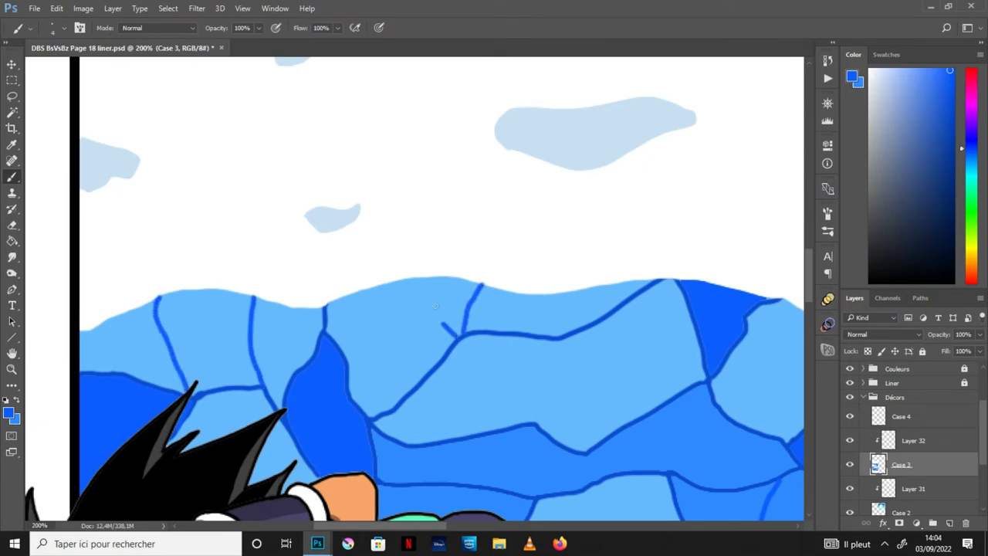
Paint a curved vivid blue crack across the light tile between the two vivid blue tiles near the panel's border
{"action": "left_click", "coordinate": [13, 355]}
{"action": "mouse_move", "coordinate": [787, 479]}
{"action": "left_mouse_down"}
{"action": "mouse_move", "coordinate": [726, 339]}
{"action": "mouse_move", "coordinate": [635, 394]}
{"action": "left_mouse_up"}
{"action": "left_click", "coordinate": [13, 177]}
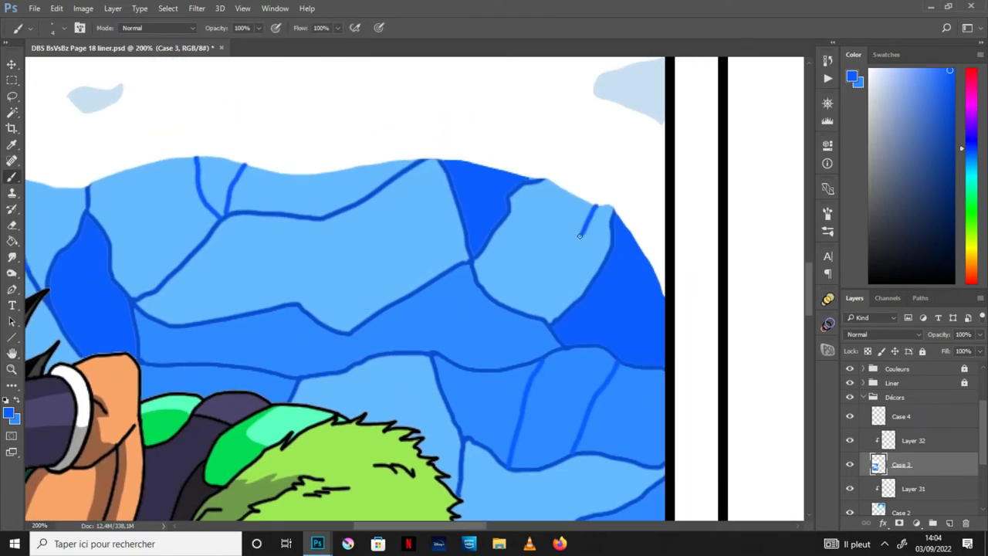
{"action": "left_click_drag", "start_coordinate": [581, 235], "coordinate": [488, 277]}
Paint a short vivid blue crack across the narrow light tile at the middle of the ground's upper edge
{"action": "key", "text": "ctrl+minus"}
{"action": "key", "text": "ctrl+minus"}
{"action": "key", "text": "ctrl+plus"}
{"action": "key", "text": "ctrl+plus"}
{"action": "scroll", "coordinate": [345, 177], "scroll_direction": "down", "scroll_amount": 3}
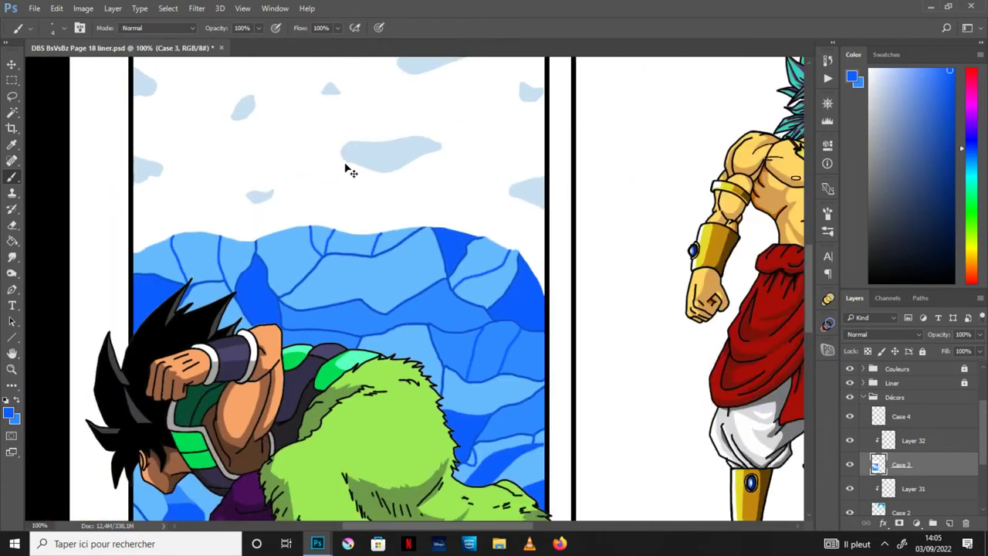
{"action": "scroll", "coordinate": [345, 163], "scroll_direction": "up", "scroll_amount": 3}
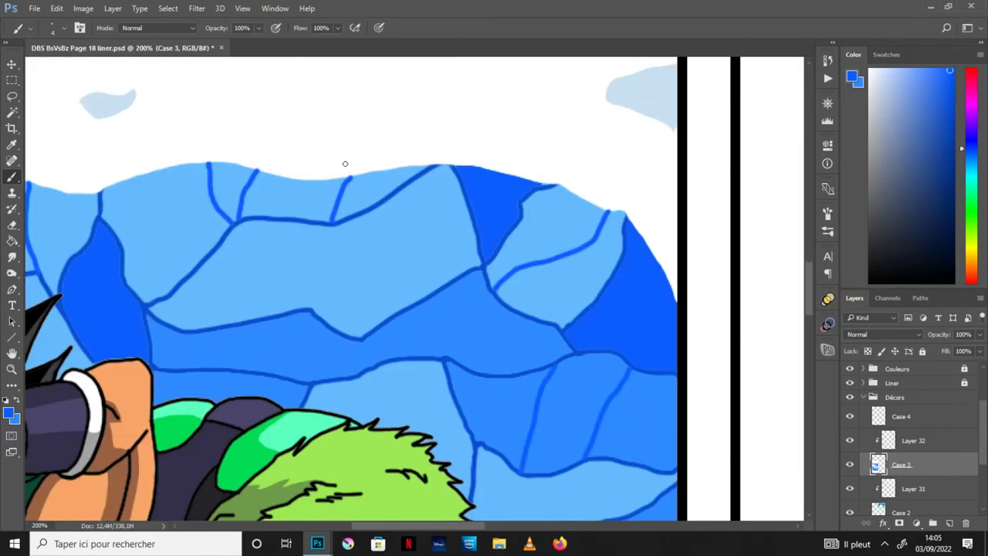
{"action": "scroll", "coordinate": [329, 225], "scroll_direction": "down", "scroll_amount": 5}
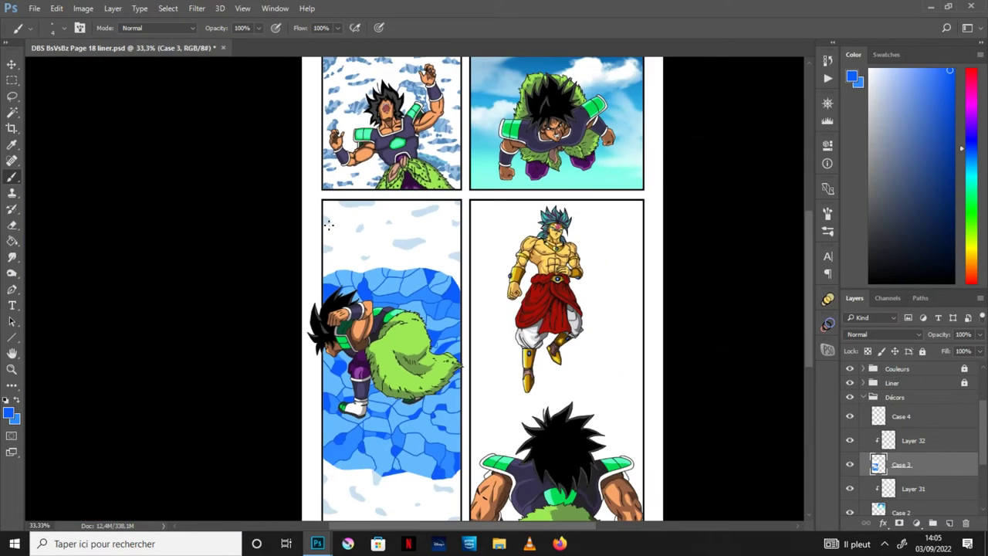
Paint a short vivid blue crack across the mid-blue band above the character's back
{"action": "scroll", "coordinate": [329, 225], "scroll_direction": "up", "scroll_amount": 3}
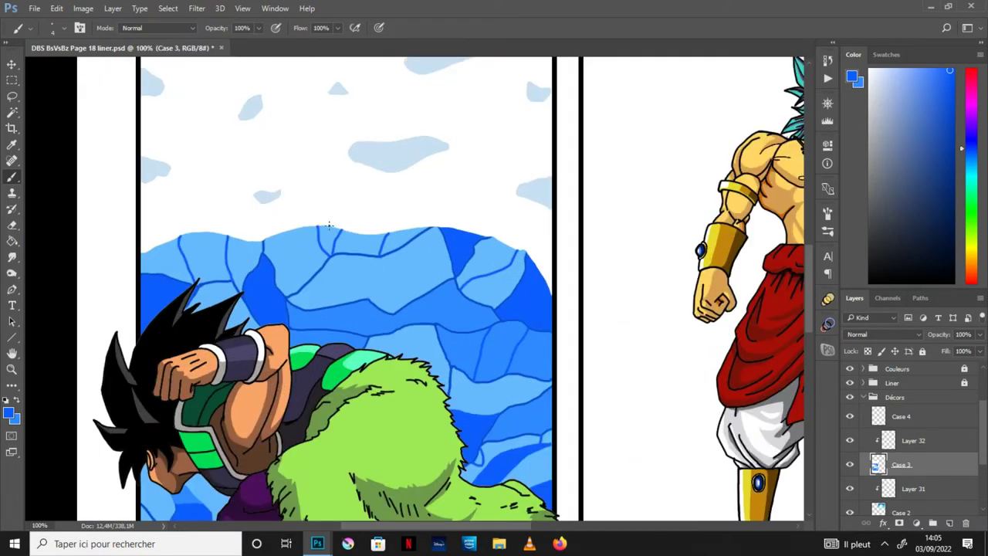
{"action": "scroll", "coordinate": [329, 225], "scroll_direction": "down", "scroll_amount": 1}
{"action": "scroll", "coordinate": [329, 224], "scroll_direction": "up", "scroll_amount": 2}
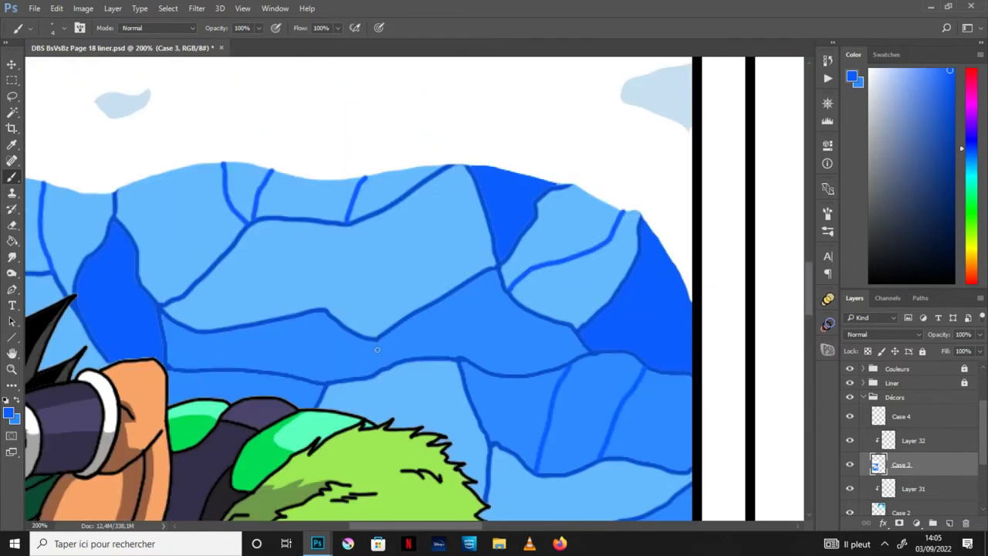
{"action": "scroll", "coordinate": [378, 369], "scroll_direction": "down", "scroll_amount": 2}
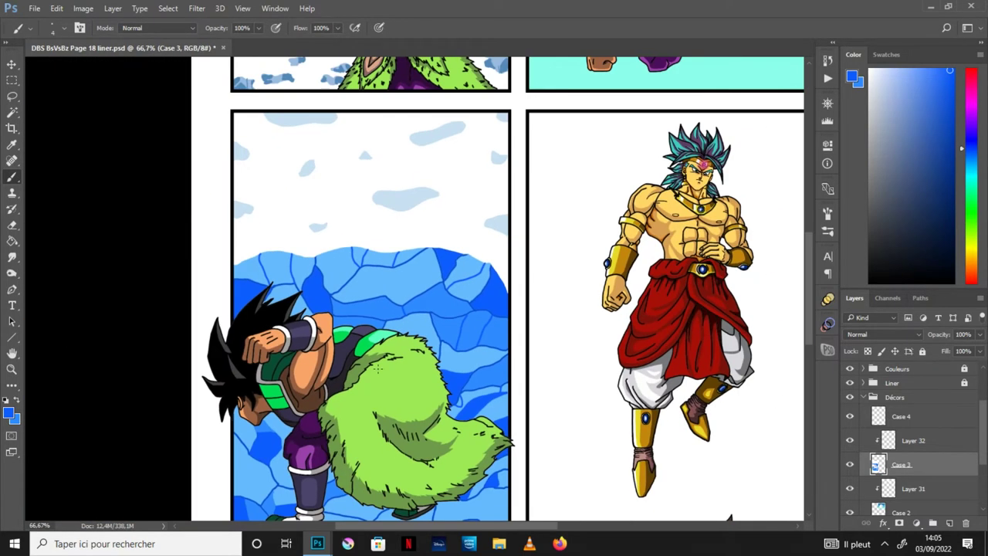
{"action": "scroll", "coordinate": [378, 369], "scroll_direction": "up", "scroll_amount": 1}
{"action": "scroll", "coordinate": [378, 368], "scroll_direction": "up", "scroll_amount": 1}
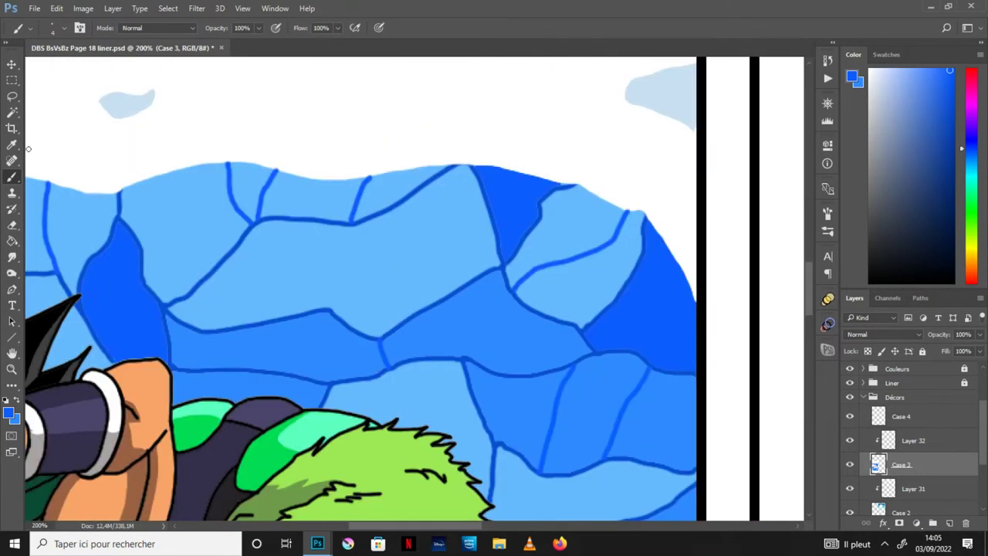
Select the small wedge tile between the two upper-edge cracks, fill it with vivid blue and deselect
{"action": "left_click", "coordinate": [12, 112]}
{"action": "left_click", "coordinate": [263, 176]}
{"action": "left_click", "coordinate": [11, 241]}
{"action": "left_click", "coordinate": [271, 178]}
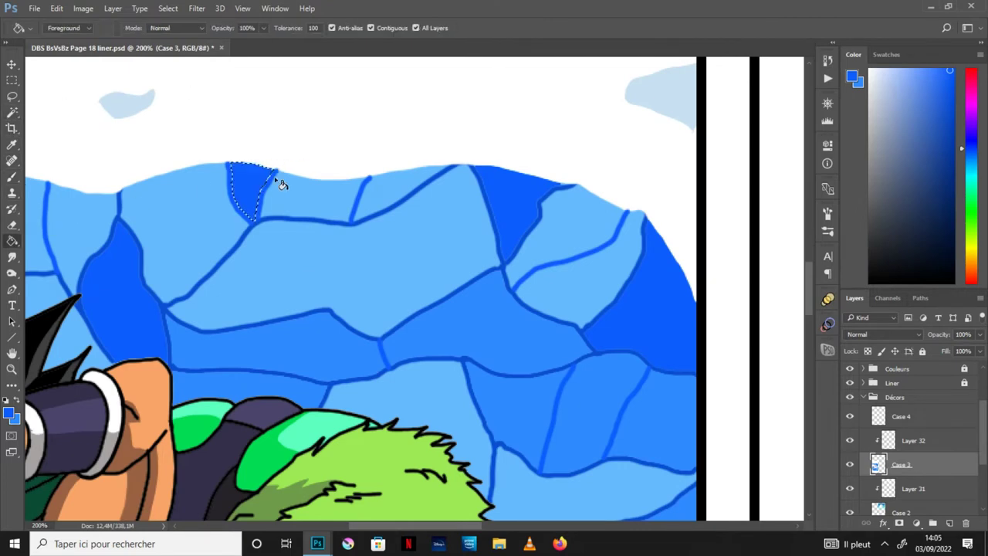
{"action": "key", "text": "ctrl+d"}
Paint several curved vivid blue cracks across the mid-blue tile near the panel's border, above the green fur
{"action": "scroll", "coordinate": [275, 180], "scroll_direction": "down", "scroll_amount": 3}
{"action": "left_click", "coordinate": [13, 353]}
{"action": "left_click_drag", "start_coordinate": [495, 410], "coordinate": [449, 306]}
{"action": "left_click_drag", "start_coordinate": [430, 368], "coordinate": [421, 375]}
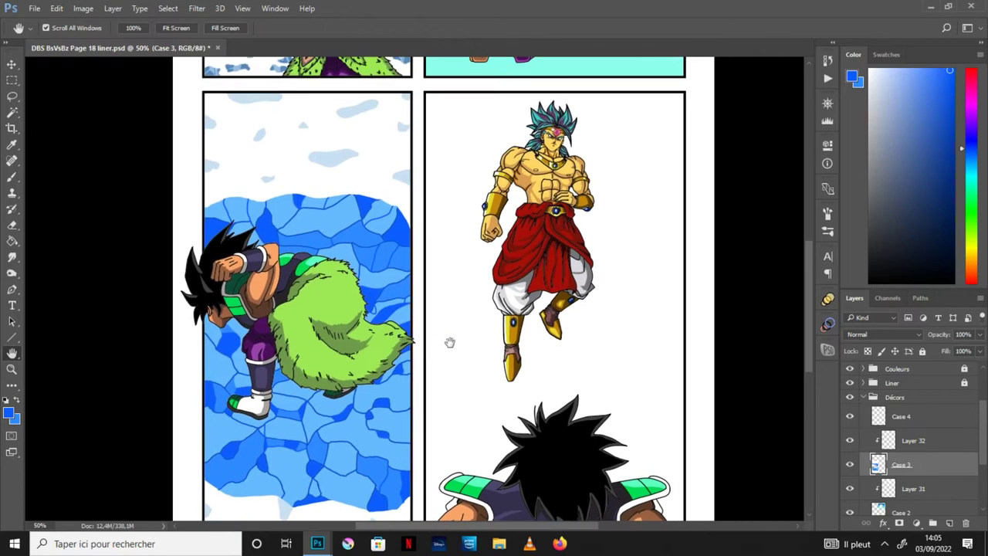
{"action": "key", "text": "ctrl+plus"}
{"action": "scroll", "coordinate": [397, 271], "scroll_direction": "up", "scroll_amount": 2}
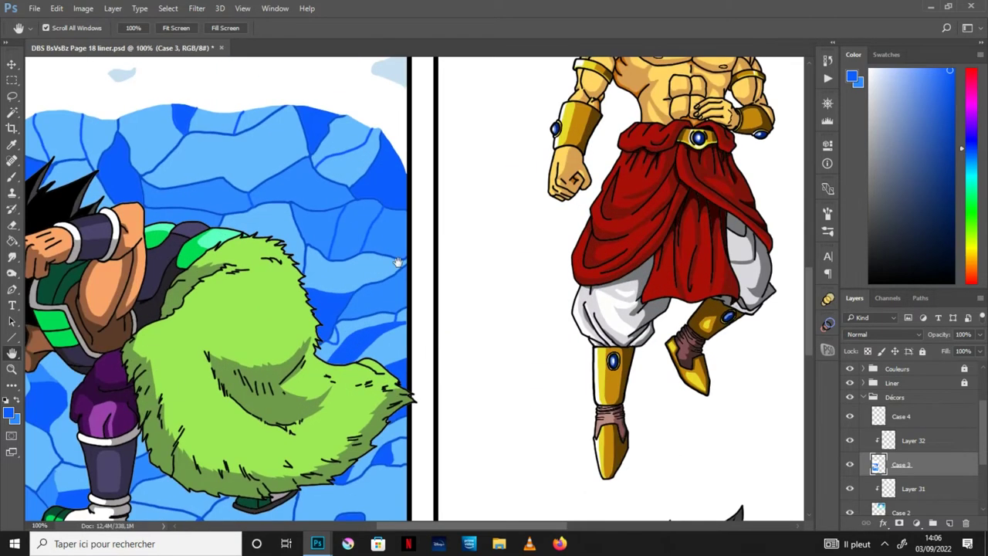
{"action": "left_click", "coordinate": [13, 176]}
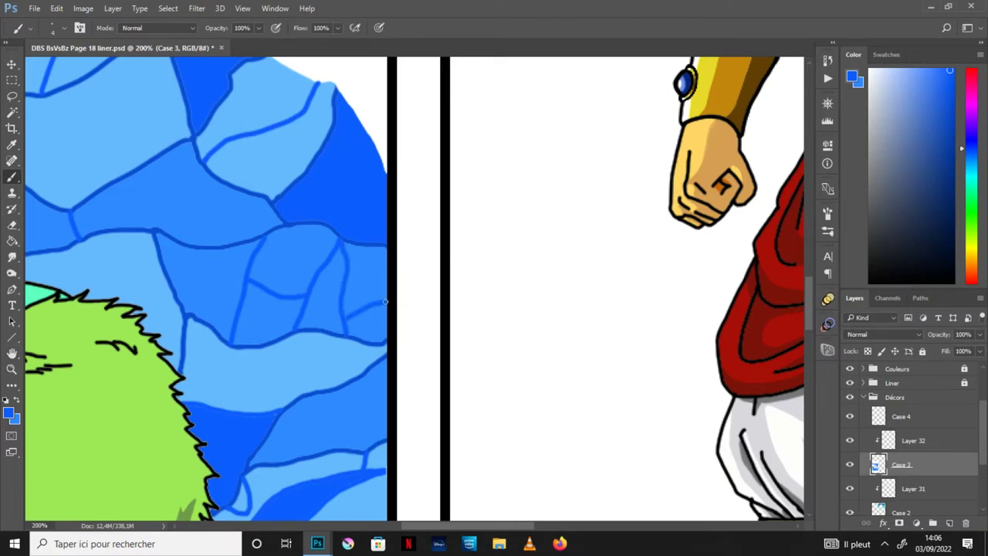
{"action": "left_click", "coordinate": [12, 226]}
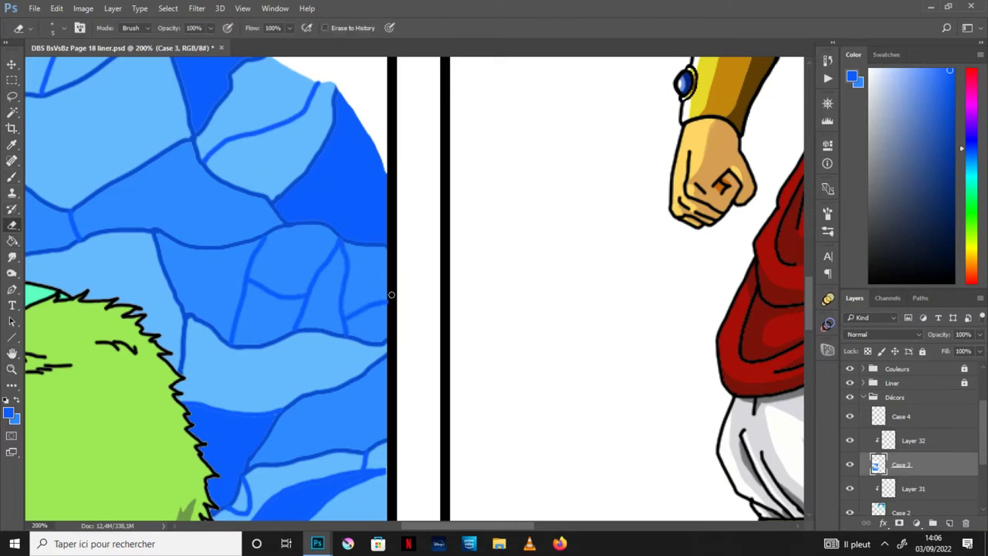
Select the small tile enclosed by the new cracks near the panel's border and fill it with vivid blue
{"action": "left_click", "coordinate": [12, 112]}
{"action": "left_click", "coordinate": [265, 318]}
{"action": "key", "text": "g"}
{"action": "left_click", "coordinate": [263, 305]}
Save the manga page document
{"action": "key", "text": "ctrl+minus"}
{"action": "key", "text": "ctrl+minus"}
{"action": "key", "text": "ctrl+minus"}
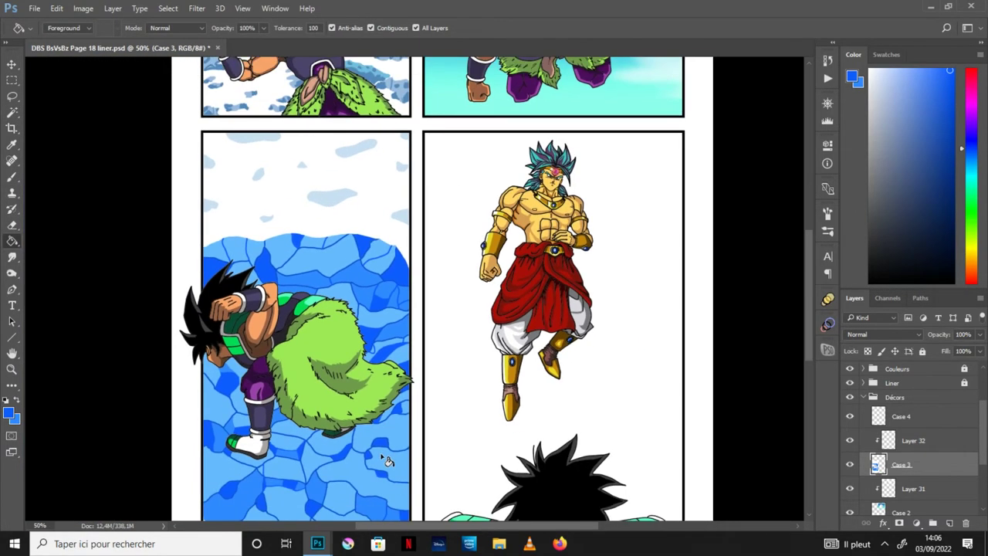
{"action": "key", "text": "space"}
{"action": "left_click_drag", "start_coordinate": [449, 353], "coordinate": [432, 295]}
{"action": "scroll", "coordinate": [432, 295], "scroll_direction": "down", "scroll_amount": 1}
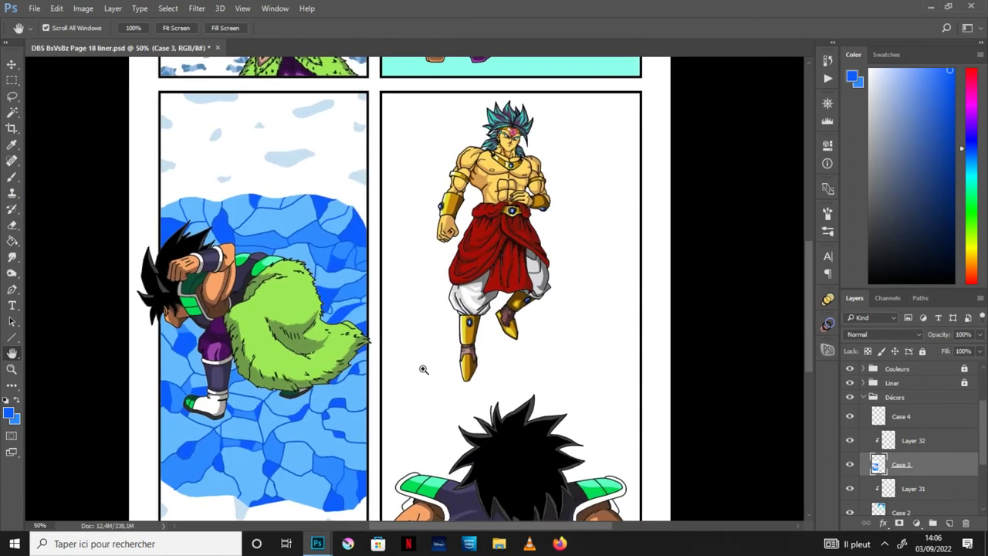
{"action": "left_click", "coordinate": [36, 12]}
{"action": "left_click", "coordinate": [61, 128]}
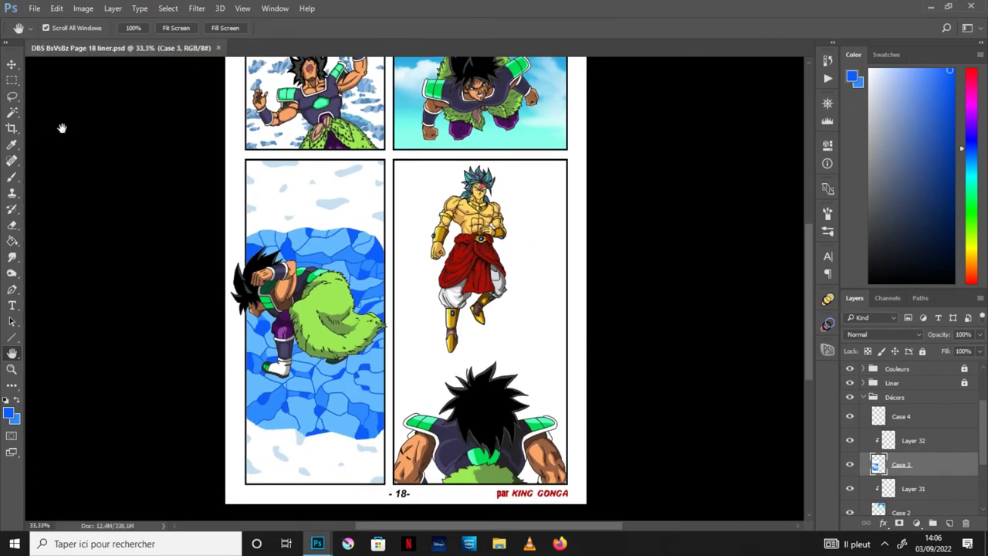
Make the Case 4 layer active and select the white background of panel 4 with the Magic Wand
{"action": "left_click_drag", "start_coordinate": [661, 305], "coordinate": [484, 338]}
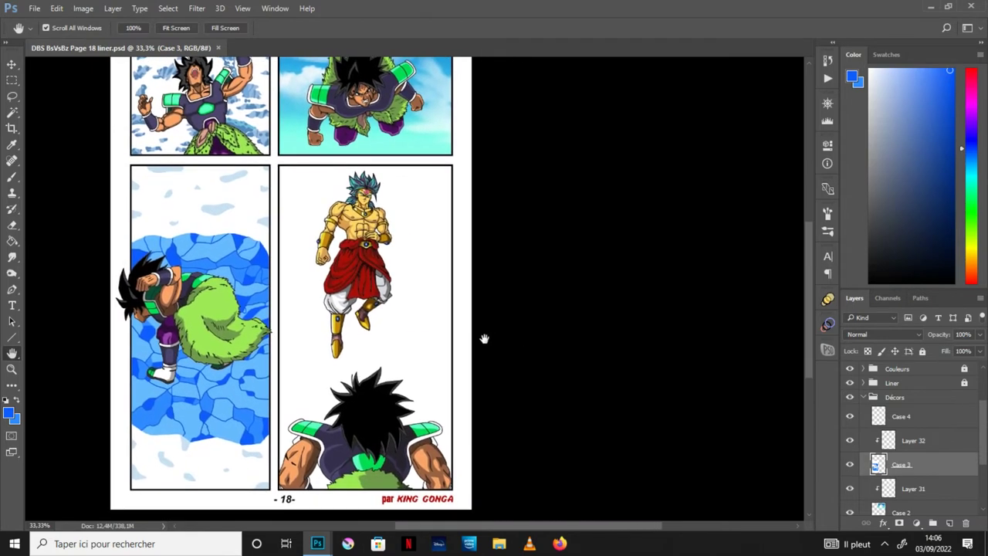
{"action": "left_click", "coordinate": [901, 418]}
{"action": "scroll", "coordinate": [985, 410], "scroll_direction": "up", "scroll_amount": 2}
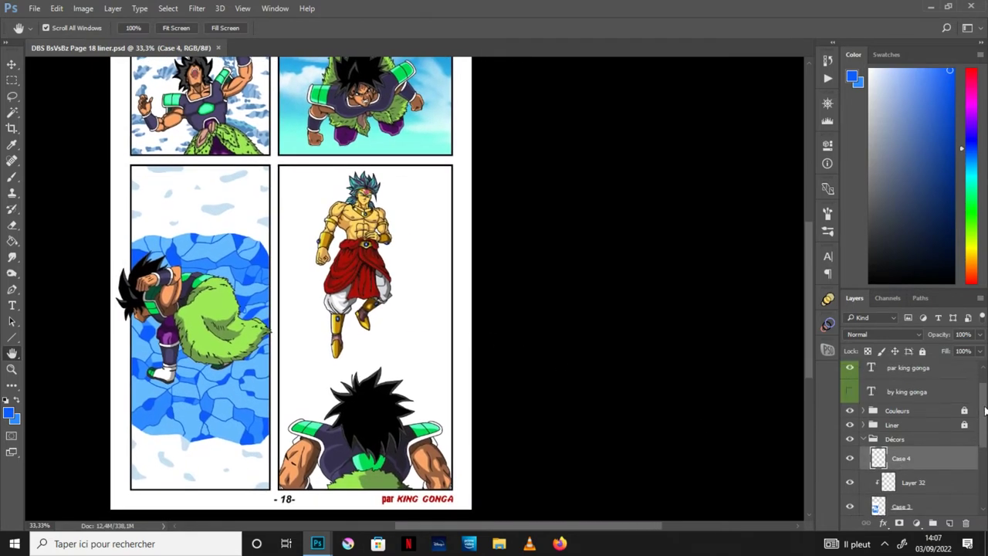
{"action": "left_click", "coordinate": [11, 112]}
{"action": "left_click", "coordinate": [406, 344]}
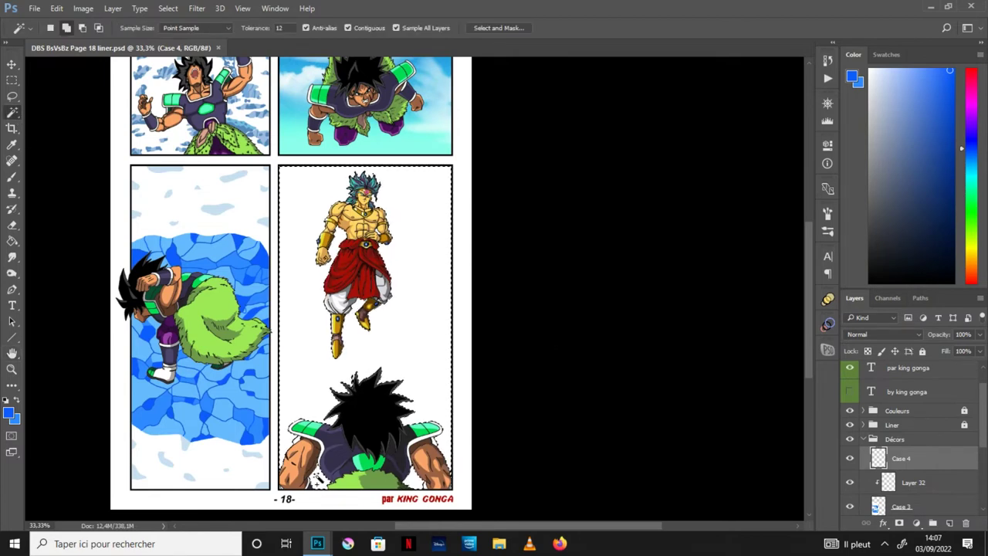
Add the small enclosed white gaps beside the lower character's arms at the panel's bottom corners to the selection
{"action": "key", "text": "space"}
{"action": "left_click_drag", "start_coordinate": [392, 435], "coordinate": [458, 348]}
{"action": "key", "text": "ctrl+plus"}
{"action": "key", "text": "ctrl+plus"}
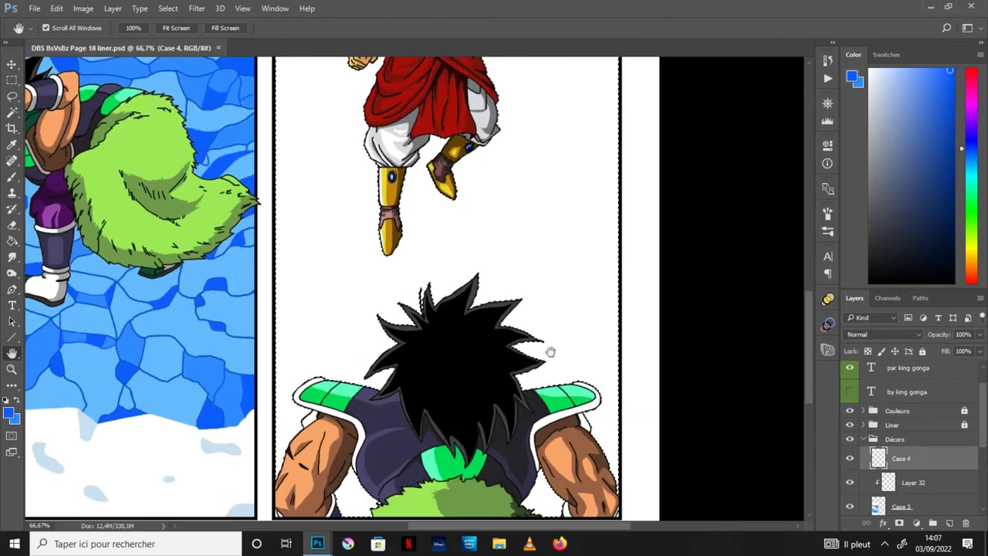
{"action": "left_click_drag", "start_coordinate": [549, 350], "coordinate": [548, 252]}
{"action": "scroll", "coordinate": [633, 348], "scroll_direction": "up", "scroll_amount": 3}
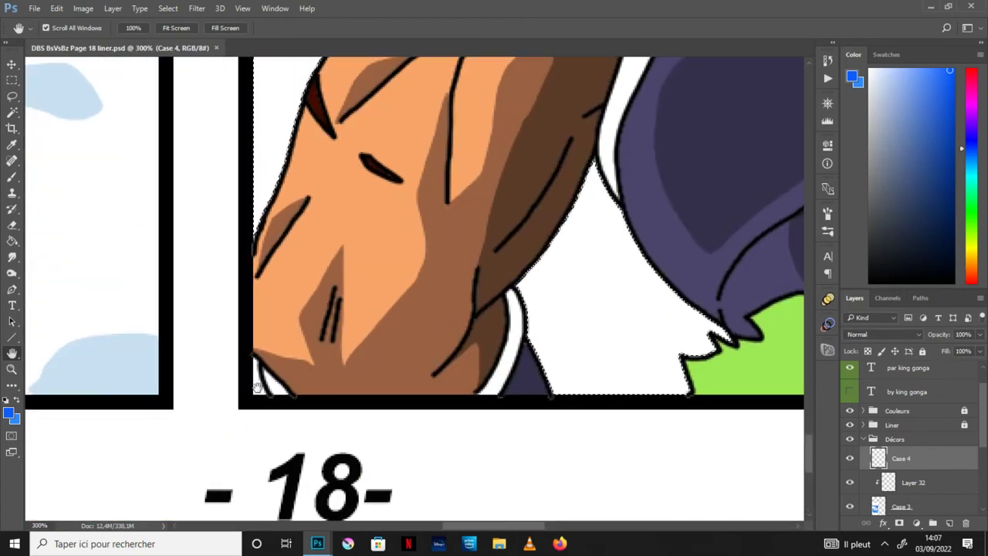
{"action": "left_click", "coordinate": [12, 112]}
{"action": "left_click_drag", "start_coordinate": [540, 527], "coordinate": [663, 528]}
{"action": "key", "text": "h"}
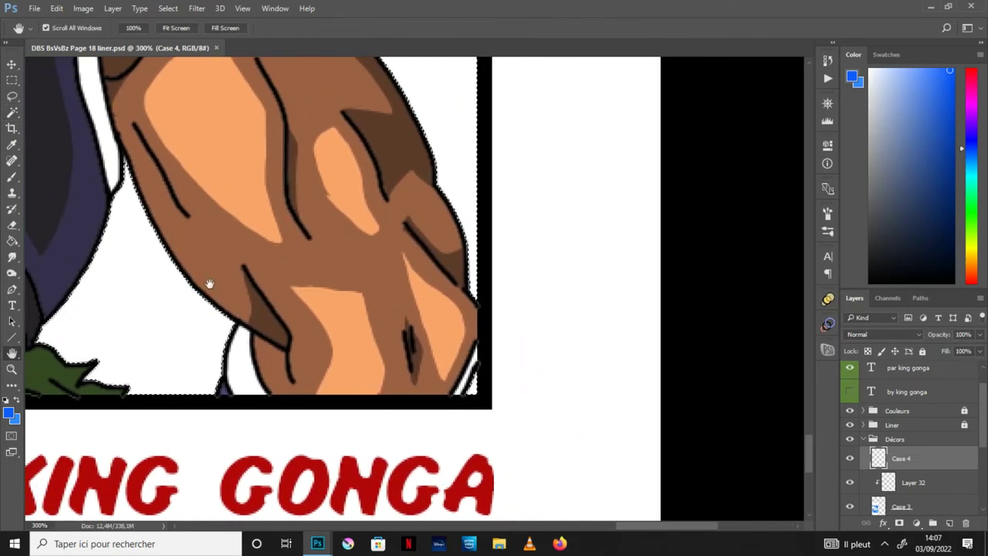
Check the selection outline in panel 4 from the lower character's arms up to the floating character
{"action": "left_click_drag", "start_coordinate": [177, 242], "coordinate": [466, 427]}
{"action": "key", "text": "ctrl+minus"}
{"action": "key", "text": "ctrl+minus"}
{"action": "left_click_drag", "start_coordinate": [334, 234], "coordinate": [452, 266]}
{"action": "scroll", "coordinate": [573, 203], "scroll_direction": "down", "scroll_amount": 2}
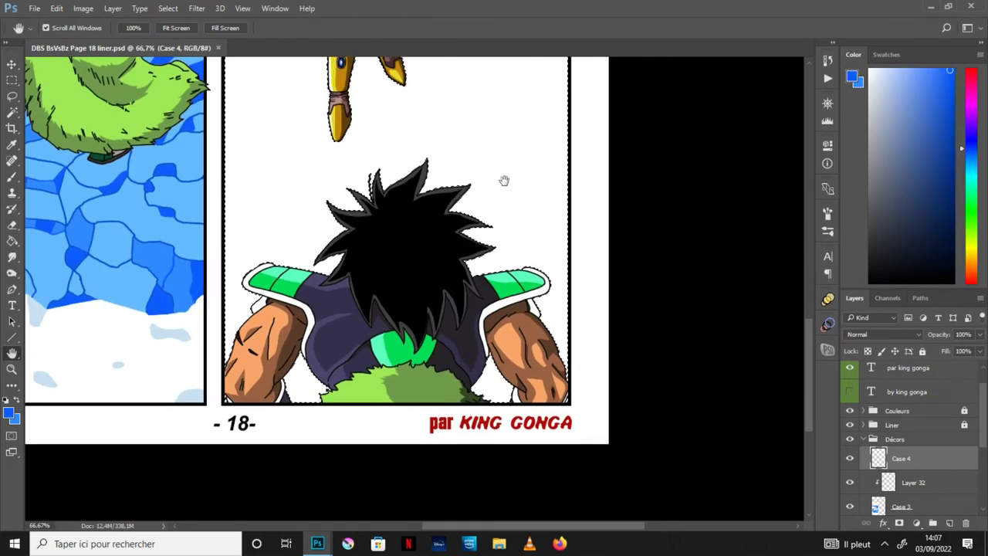
{"action": "scroll", "coordinate": [479, 381], "scroll_direction": "up", "scroll_amount": 1}
{"action": "left_click_drag", "start_coordinate": [478, 381], "coordinate": [501, 350]}
{"action": "scroll", "coordinate": [520, 271], "scroll_direction": "down", "scroll_amount": 1}
{"action": "scroll", "coordinate": [491, 193], "scroll_direction": "up", "scroll_amount": 2}
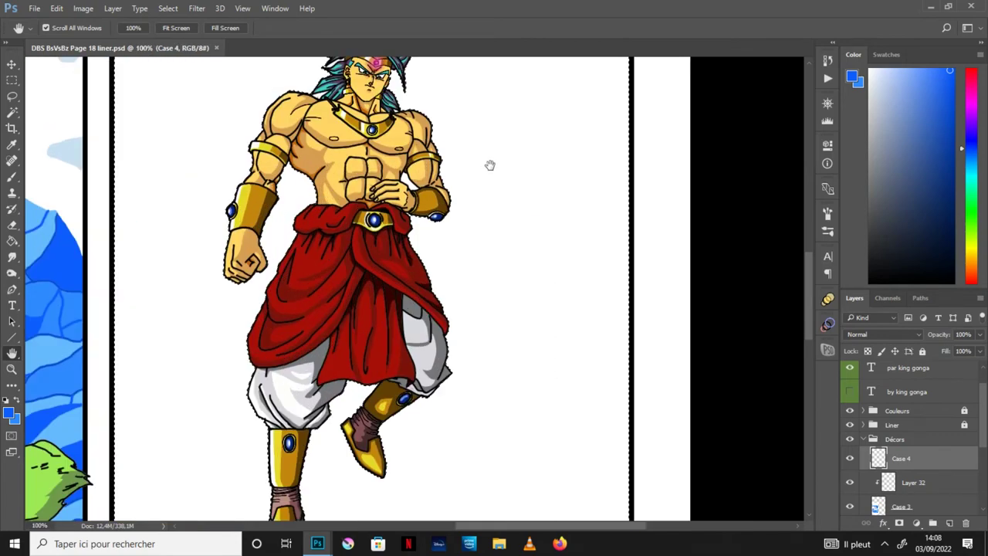
{"action": "scroll", "coordinate": [487, 278], "scroll_direction": "up", "scroll_amount": 2}
{"action": "left_click_drag", "start_coordinate": [490, 277], "coordinate": [522, 275]}
Try to add the enclosed white gaps around the floating character's body and hair to the selection
{"action": "left_click", "coordinate": [13, 113]}
{"action": "left_click", "coordinate": [413, 370]}
{"action": "left_click_drag", "start_coordinate": [303, 215], "coordinate": [364, 439]}
{"action": "key", "text": "ctrl+plus"}
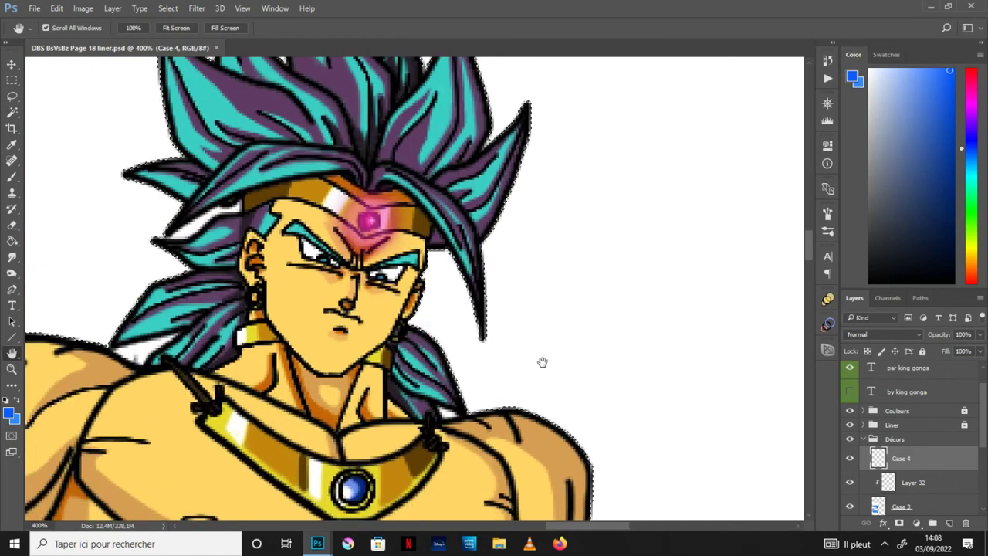
{"action": "left_click", "coordinate": [12, 113]}
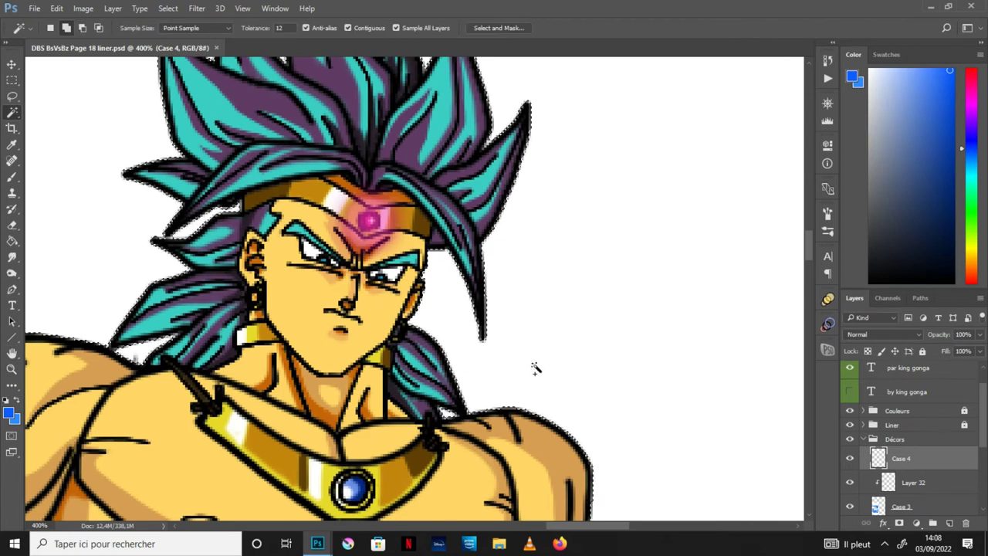
{"action": "scroll", "coordinate": [535, 369], "scroll_direction": "down", "scroll_amount": 1}
{"action": "scroll", "coordinate": [535, 368], "scroll_direction": "down", "scroll_amount": 2}
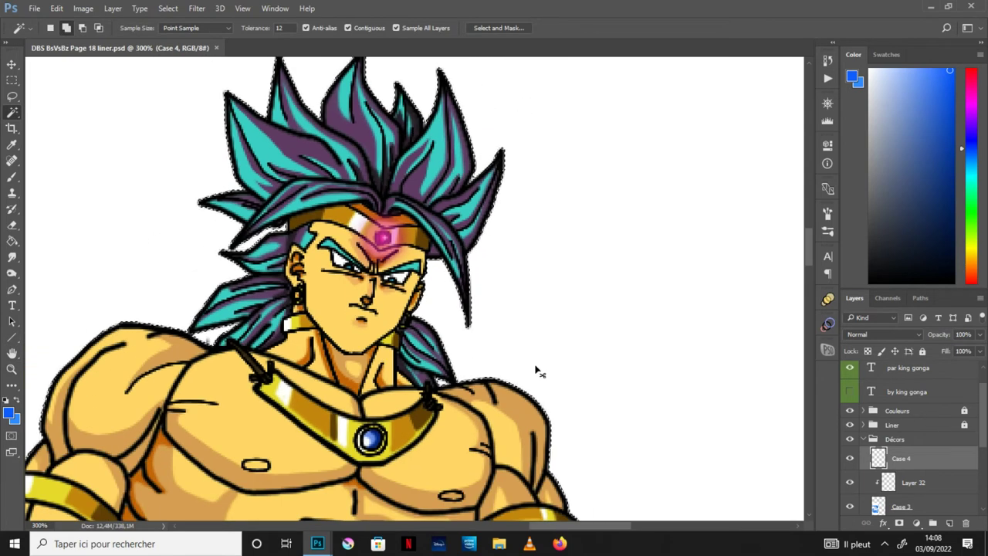
{"action": "key", "text": "ctrl+minus"}
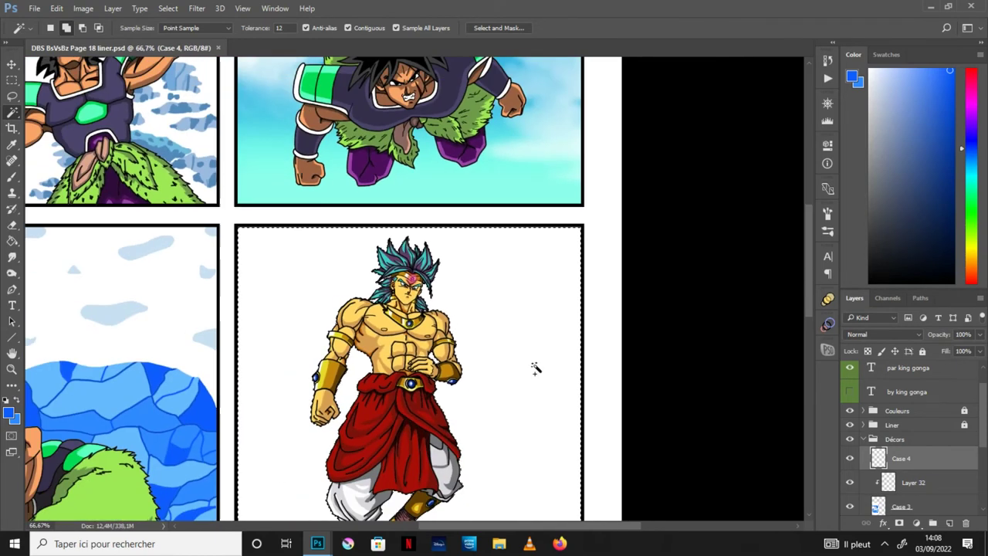
Adjust the Gradient tool's blue-to-aqua gradient by shifting the inner colour stops towards dark blue, with the second at 24% and fourth at 44%
{"action": "left_click", "coordinate": [11, 353]}
{"action": "left_click_drag", "start_coordinate": [555, 386], "coordinate": [523, 258]}
{"action": "key", "text": "ctrl+minus"}
{"action": "left_click_drag", "start_coordinate": [488, 336], "coordinate": [538, 285]}
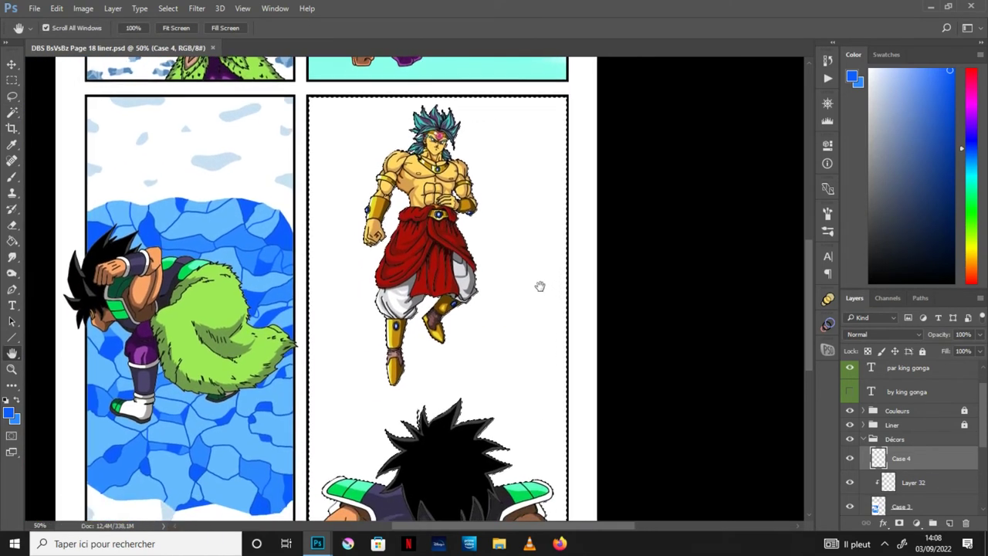
{"action": "scroll", "coordinate": [533, 332], "scroll_direction": "down", "scroll_amount": 1}
{"action": "right_click", "coordinate": [12, 241]}
{"action": "left_click", "coordinate": [70, 238]}
{"action": "left_click", "coordinate": [77, 28]}
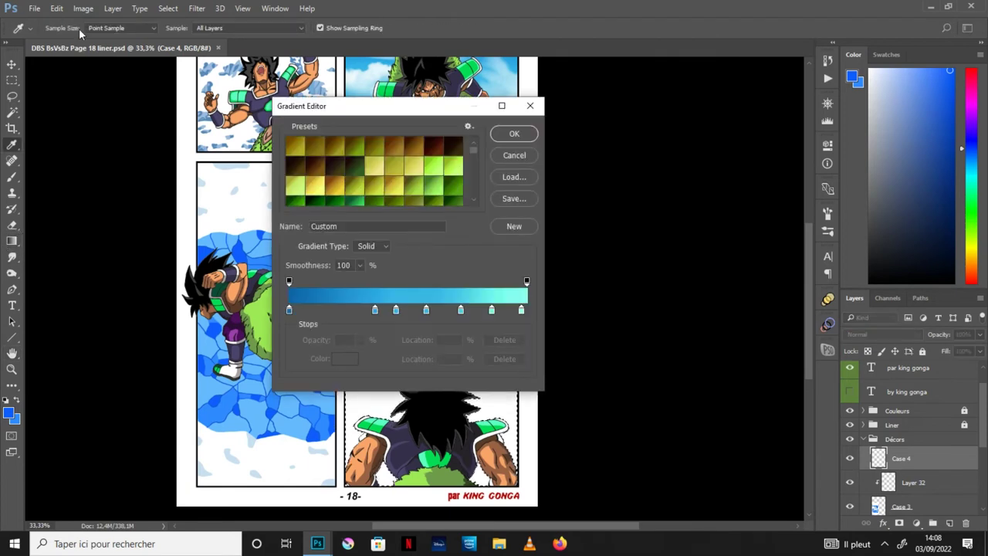
{"action": "left_click_drag", "start_coordinate": [360, 314], "coordinate": [345, 311]}
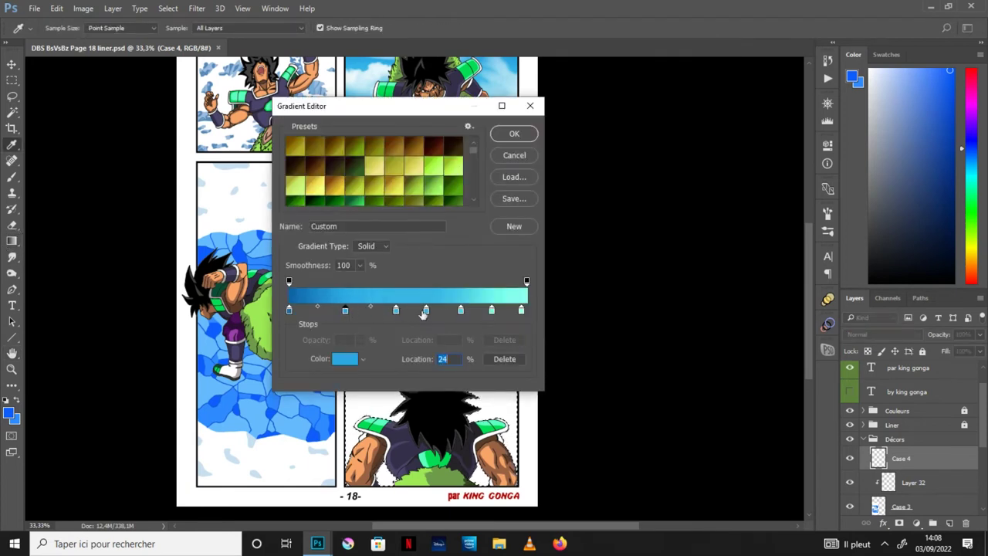
{"action": "left_click_drag", "start_coordinate": [460, 312], "coordinate": [438, 312]}
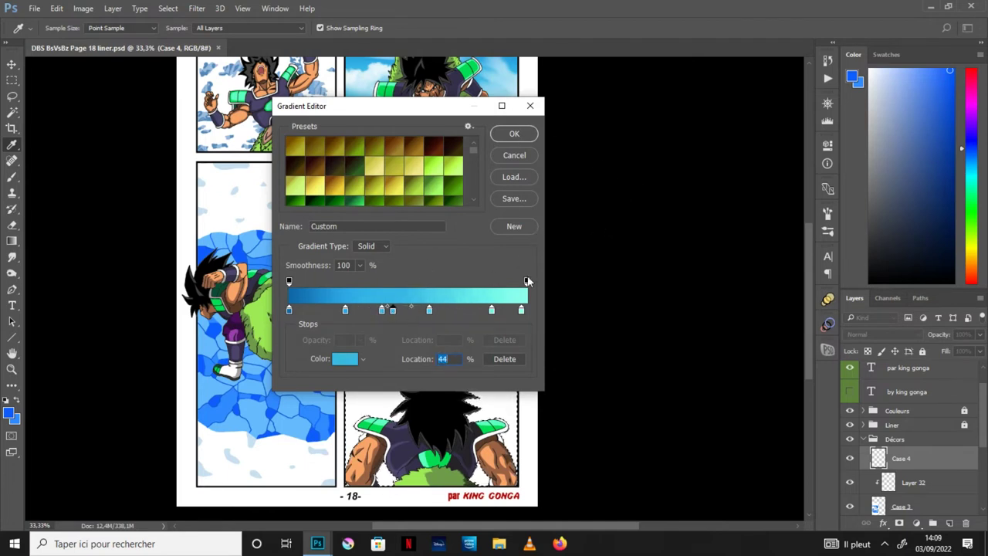
{"action": "left_click", "coordinate": [514, 135]}
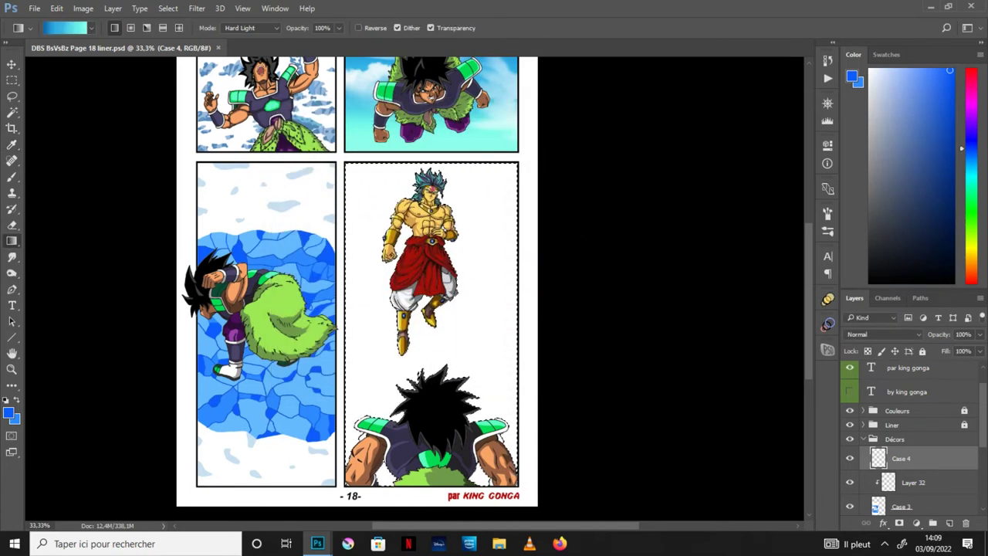
Fill the panel 4 selection with the vertical gradient, dark blue at the panel's upper border to aqua near the lower character, and deselect
{"action": "left_click_drag", "start_coordinate": [437, 165], "coordinate": [436, 284]}
{"action": "left_click_drag", "start_coordinate": [432, 405], "coordinate": [433, 432]}
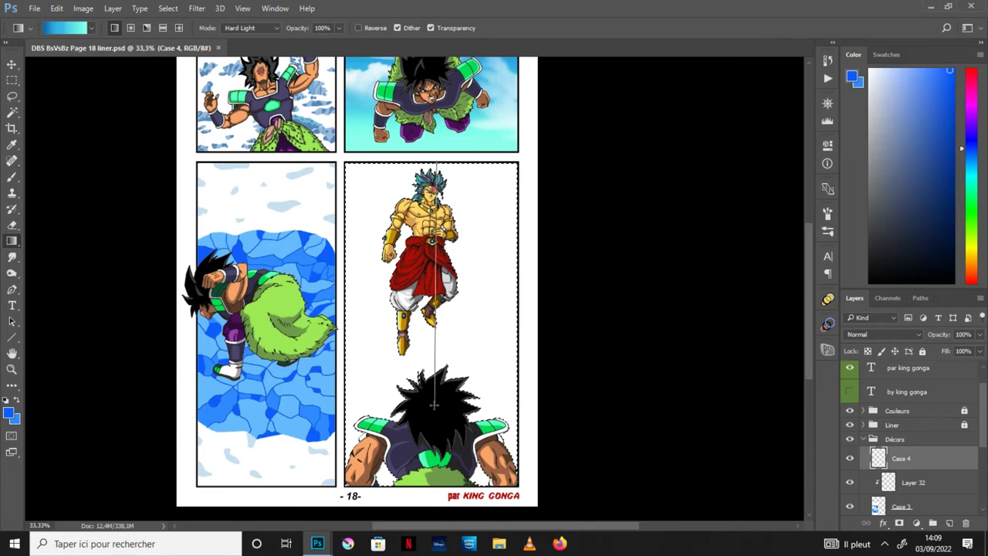
{"action": "key", "text": "ctrl+d"}
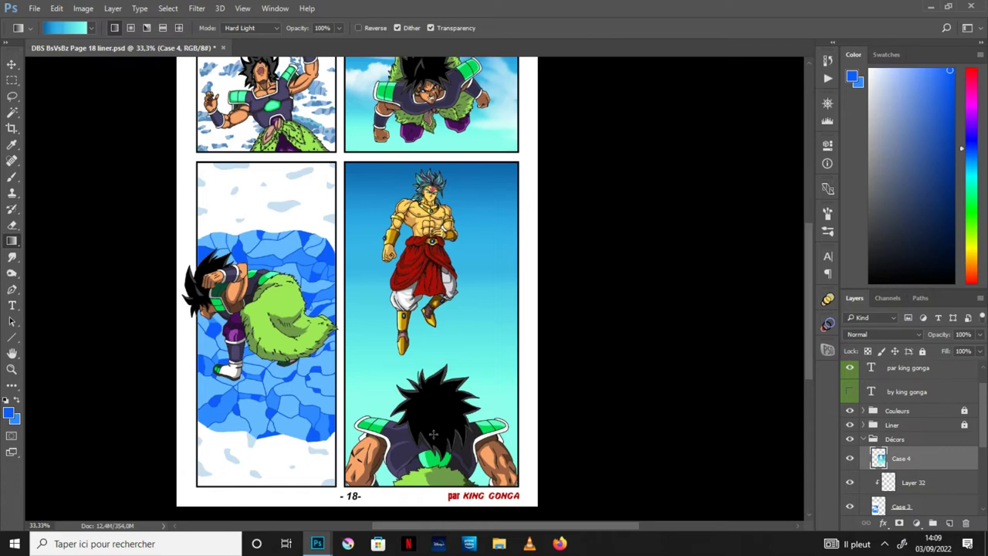
Sample the sky blue beside the floating character's hair and fill the leftover white gaps between the hair strands
{"action": "key", "text": "ctrl+plus"}
{"action": "key", "text": "ctrl+plus"}
{"action": "key", "text": "space"}
{"action": "left_click_drag", "start_coordinate": [547, 303], "coordinate": [526, 388]}
{"action": "key", "text": "ctrl+plus"}
{"action": "key", "text": "ctrl+plus"}
{"action": "scroll", "coordinate": [556, 337], "scroll_direction": "up", "scroll_amount": 2}
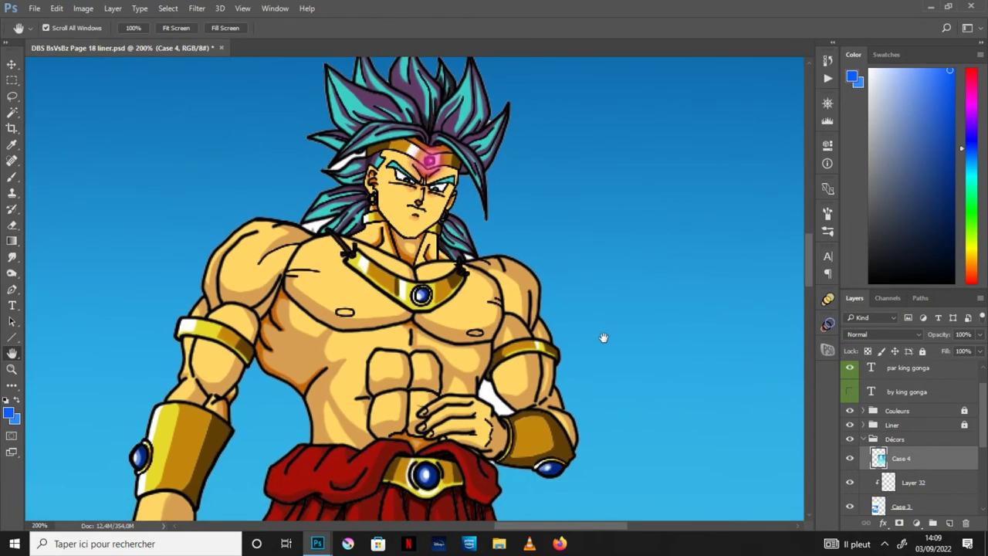
{"action": "left_click_drag", "start_coordinate": [601, 373], "coordinate": [599, 464]}
{"action": "key", "text": "ctrl+plus"}
{"action": "left_click_drag", "start_coordinate": [600, 233], "coordinate": [609, 366]}
{"action": "key", "text": "i"}
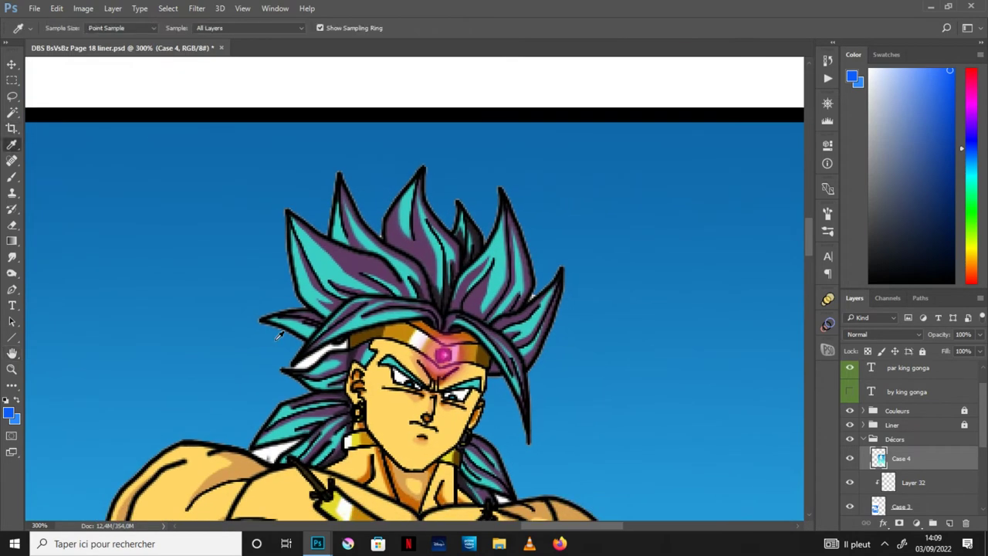
{"action": "left_click", "coordinate": [281, 345]}
{"action": "left_click", "coordinate": [11, 112]}
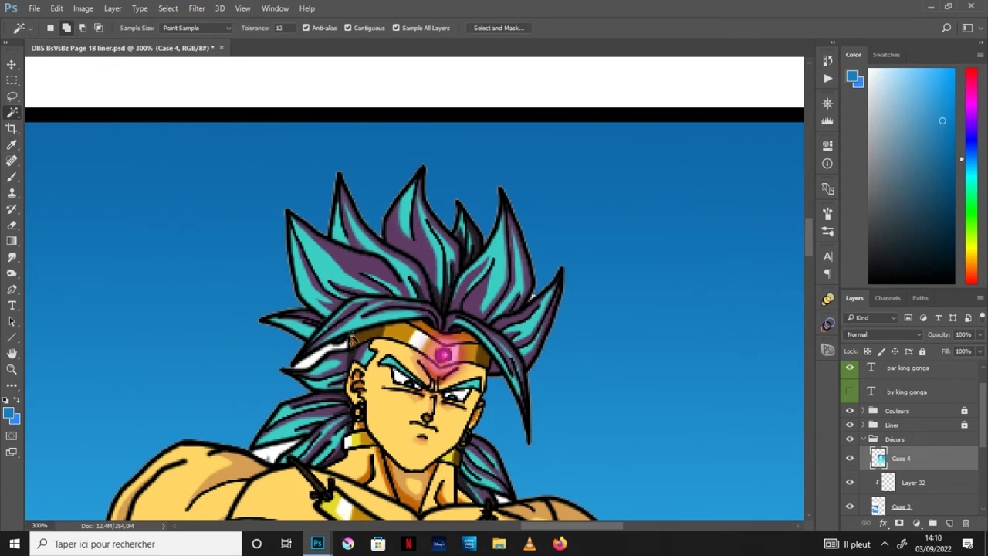
{"action": "left_click_drag", "start_coordinate": [11, 241], "coordinate": [62, 248]}
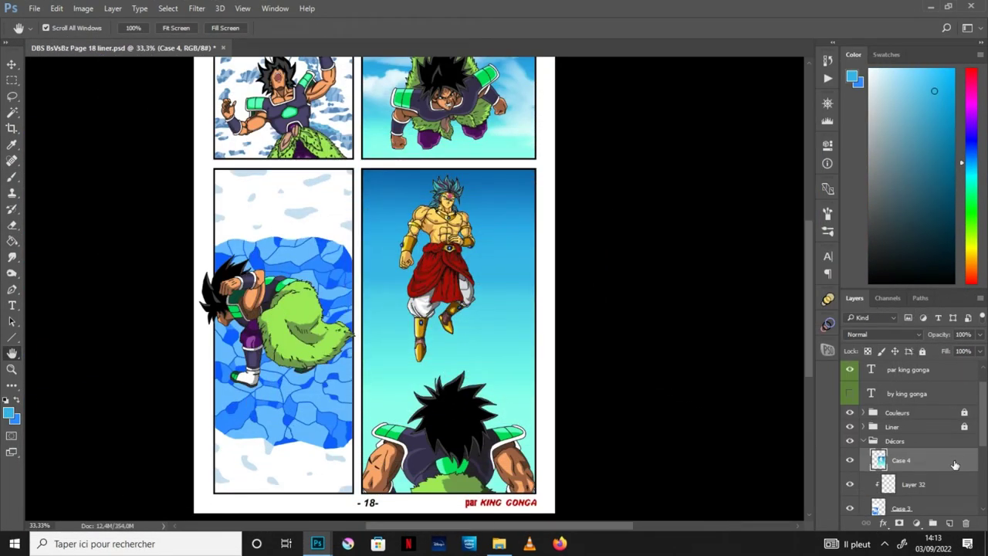
Create a new layer clipped to the Case 4 layer and set the foreground colour to white
{"action": "left_click", "coordinate": [950, 524]}
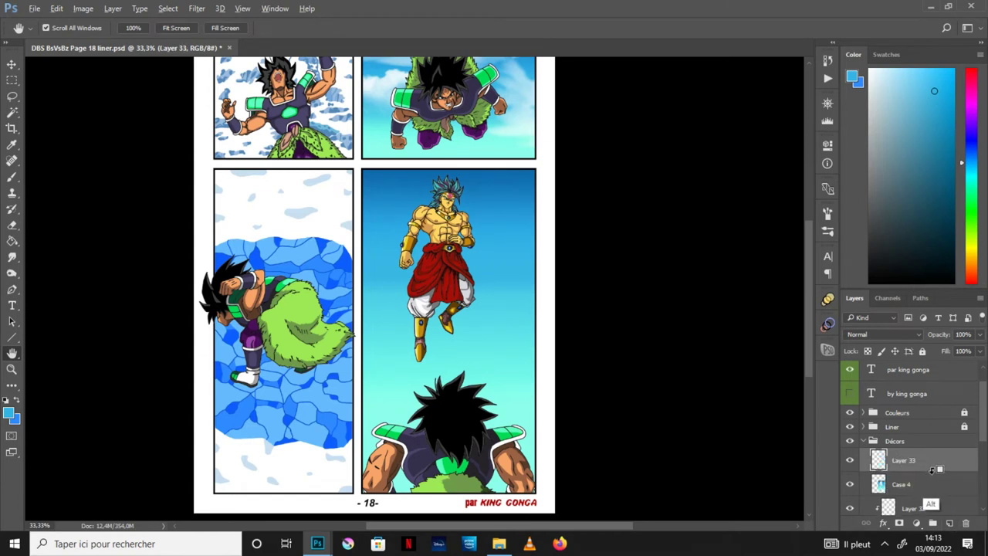
{"action": "left_click", "coordinate": [931, 469], "text": "alt"}
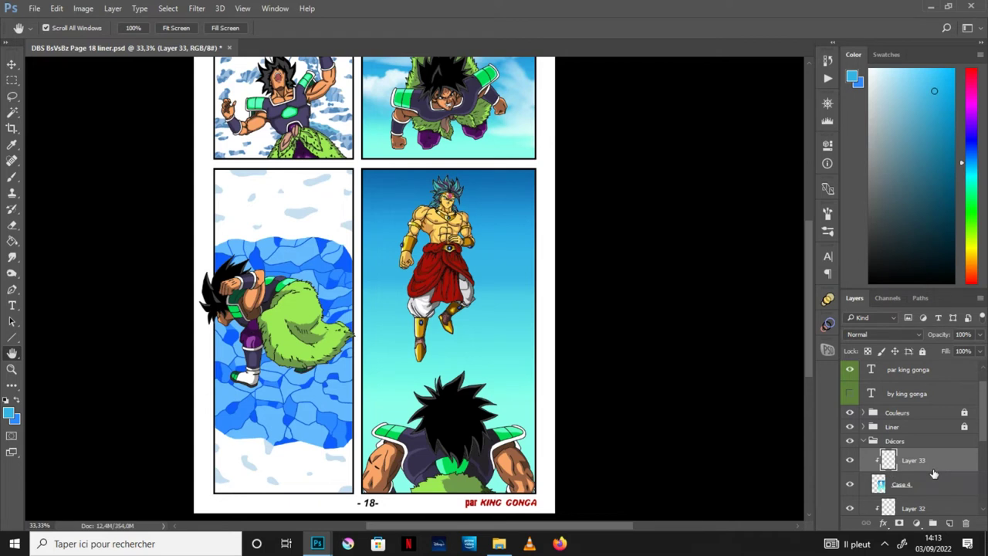
{"action": "left_click", "coordinate": [6, 401]}
{"action": "key", "text": "x"}
{"action": "left_click_drag", "start_coordinate": [522, 331], "coordinate": [508, 350]}
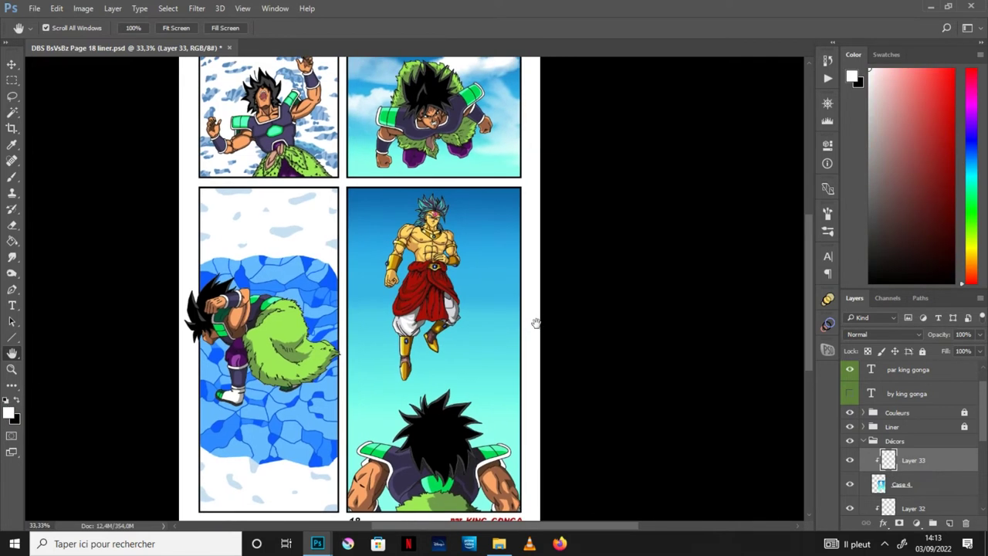
Load the MANGA (Nuages Géants) brush set for the Brush tool
{"action": "left_click", "coordinate": [23, 176]}
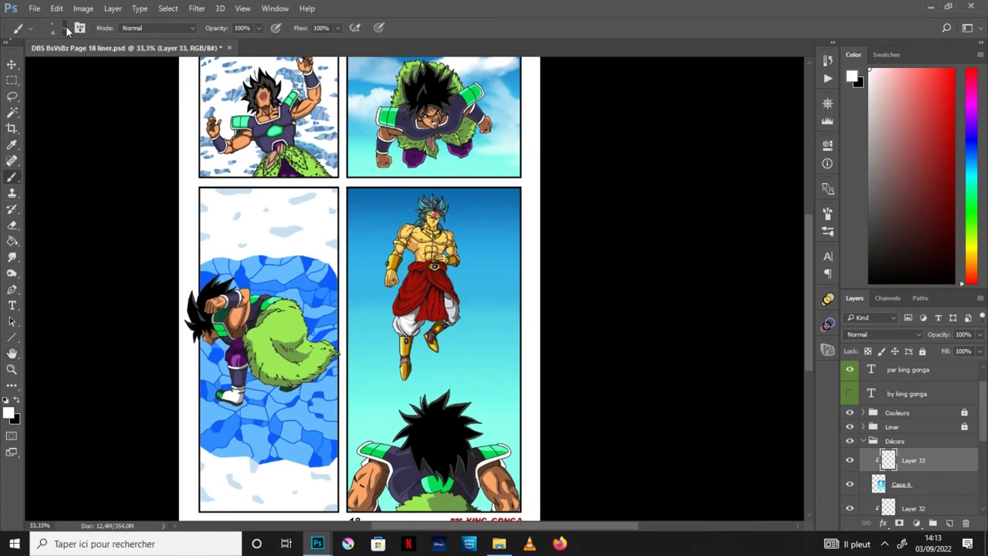
{"action": "left_click", "coordinate": [65, 29]}
{"action": "left_click", "coordinate": [168, 52]}
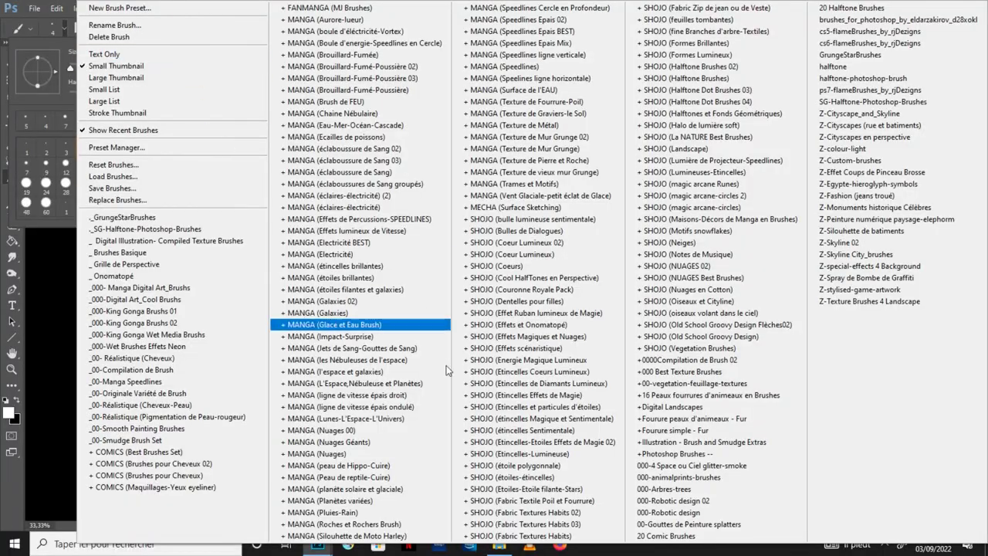
{"action": "left_click", "coordinate": [369, 443]}
{"action": "left_click", "coordinate": [436, 210]}
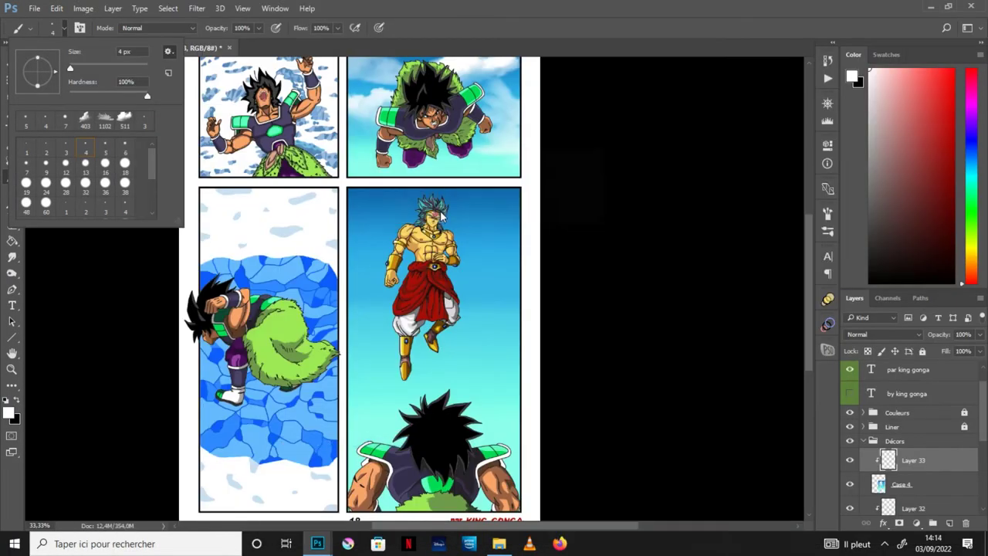
Stamp a white cloud with a 464 px cloud brush between the floating character's hair and panel 4's right border
{"action": "left_click", "coordinate": [47, 167]}
{"action": "left_click_drag", "start_coordinate": [143, 68], "coordinate": [139, 69]}
{"action": "left_click_drag", "start_coordinate": [51, 70], "coordinate": [48, 60]}
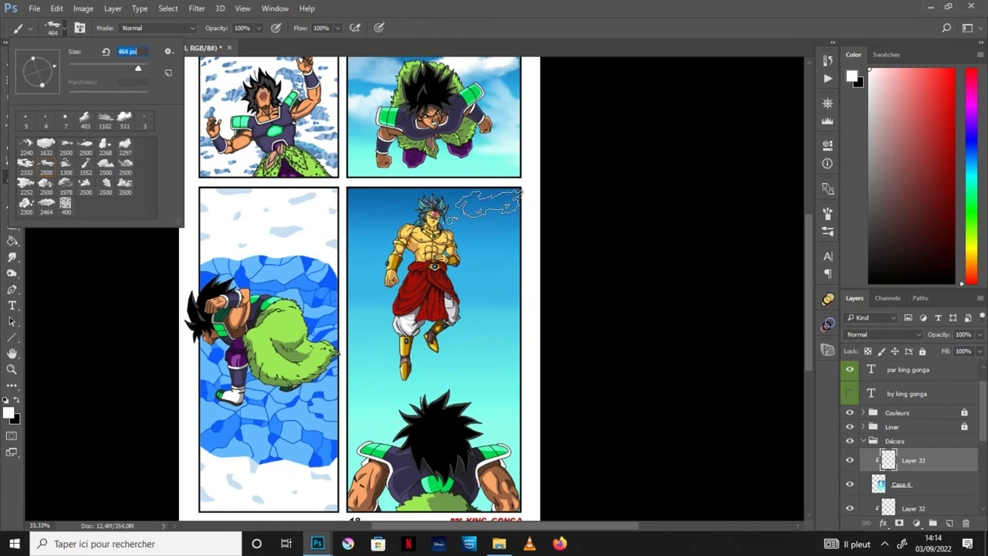
{"action": "left_click", "coordinate": [490, 206]}
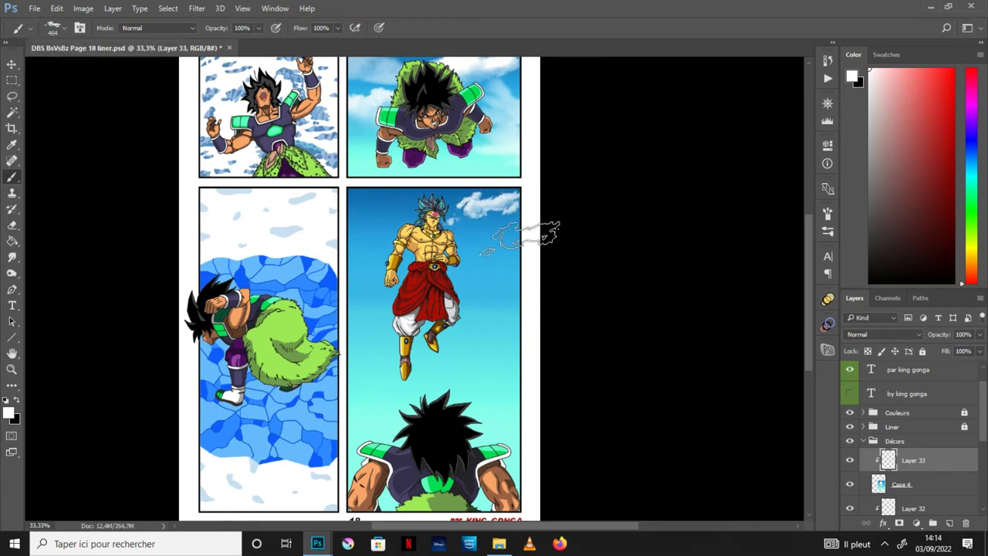
Stamp white clouds with 354 px cloud brushes in panel 4's upper-left corner and along its right border
{"action": "left_click", "coordinate": [63, 30]}
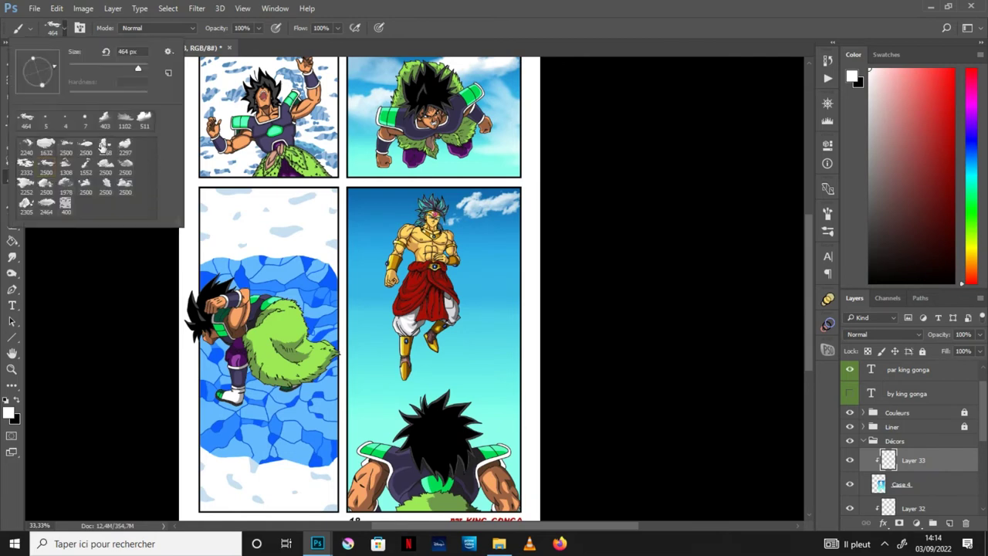
{"action": "left_click_drag", "start_coordinate": [143, 70], "coordinate": [133, 69]}
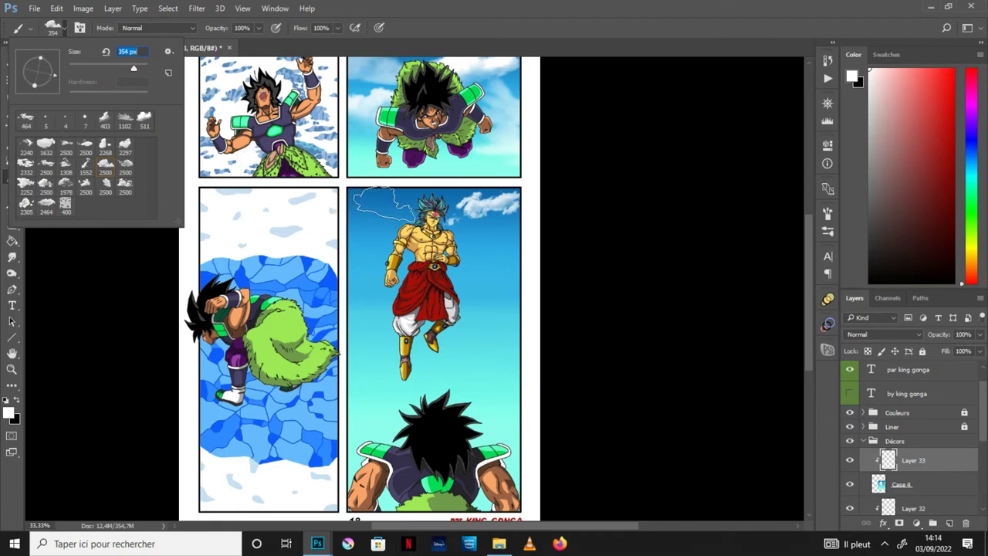
{"action": "left_click", "coordinate": [376, 197]}
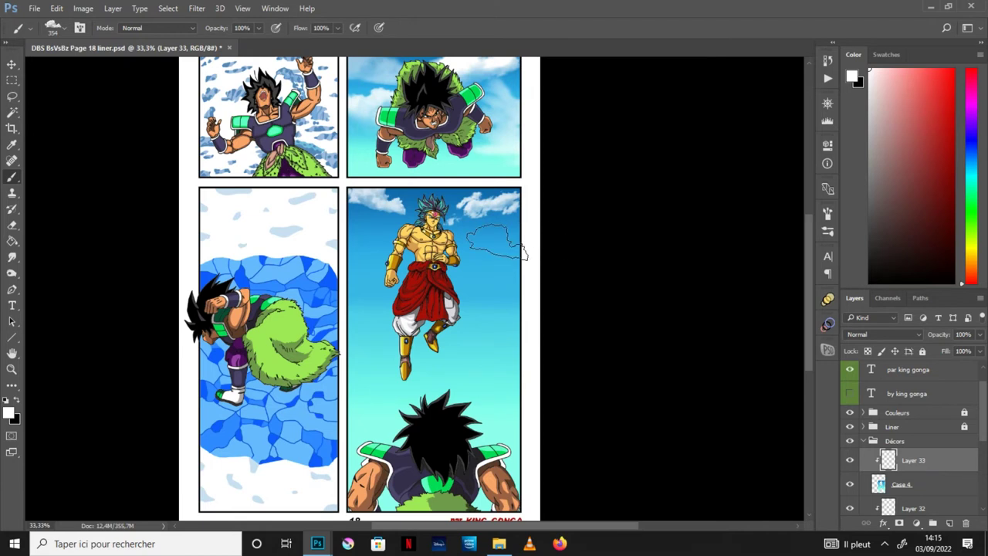
{"action": "left_click", "coordinate": [67, 30]}
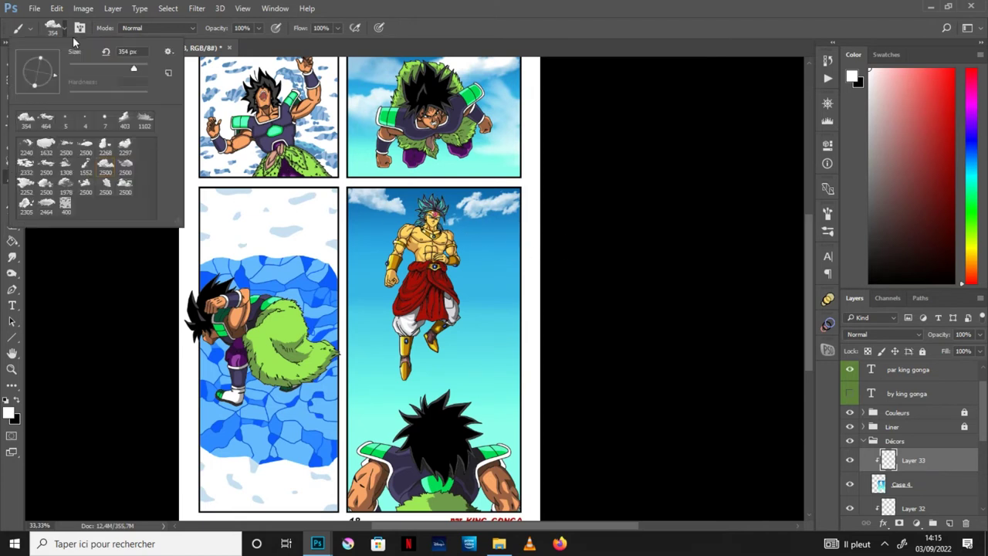
{"action": "left_click", "coordinate": [539, 231]}
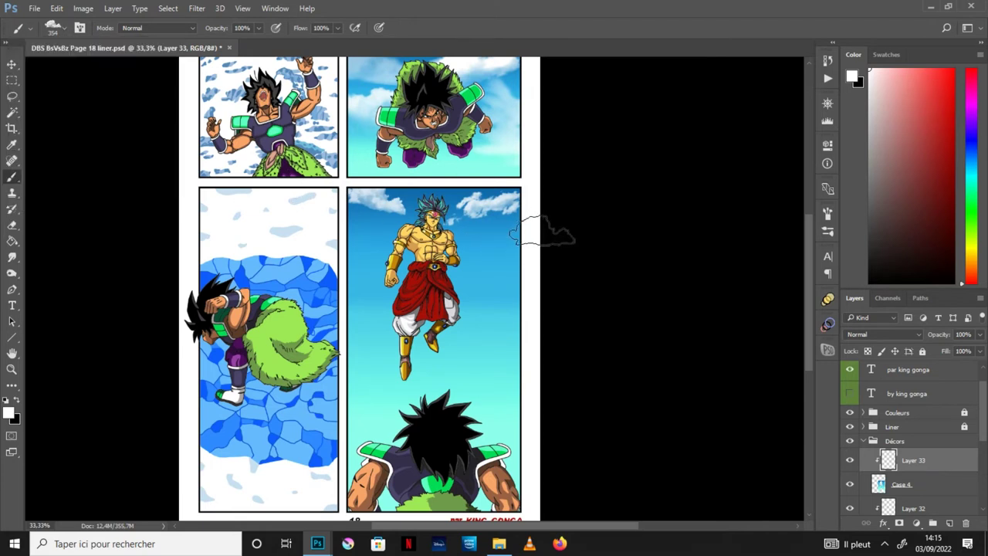
Stamp white clouds with a 401 px cloud brush along panel 4's left border, beside the floating character
{"action": "left_click", "coordinate": [66, 30]}
{"action": "left_click", "coordinate": [87, 145]}
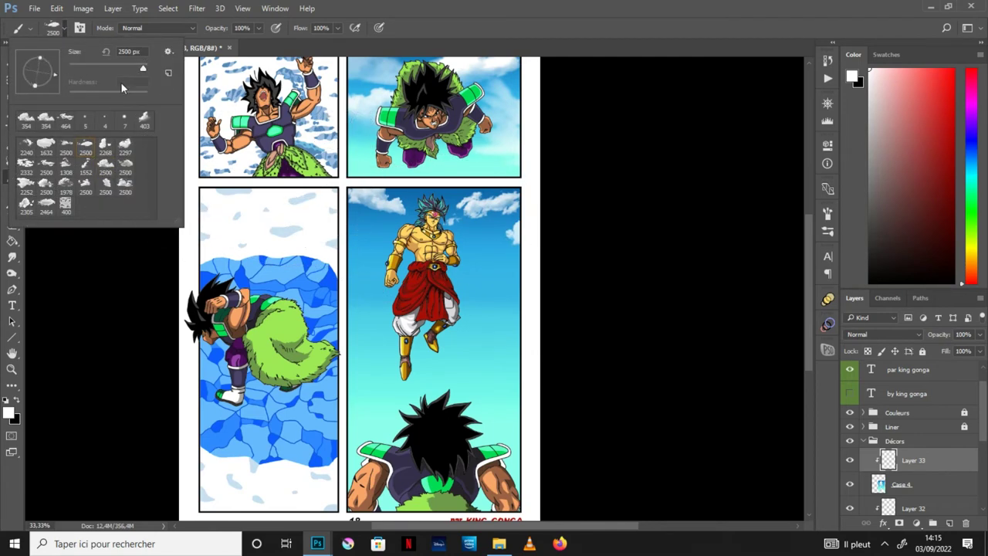
{"action": "left_click", "coordinate": [136, 68]}
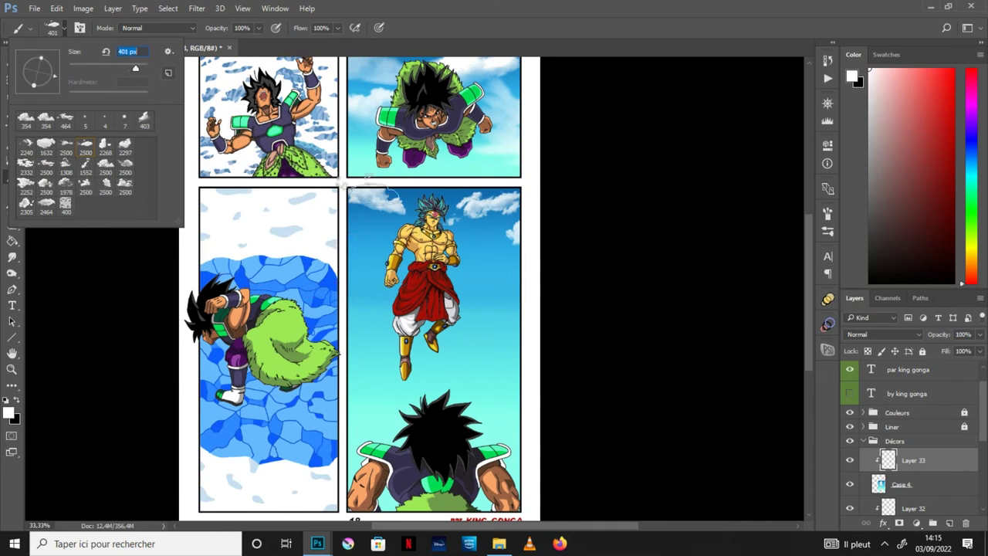
{"action": "left_click", "coordinate": [354, 227]}
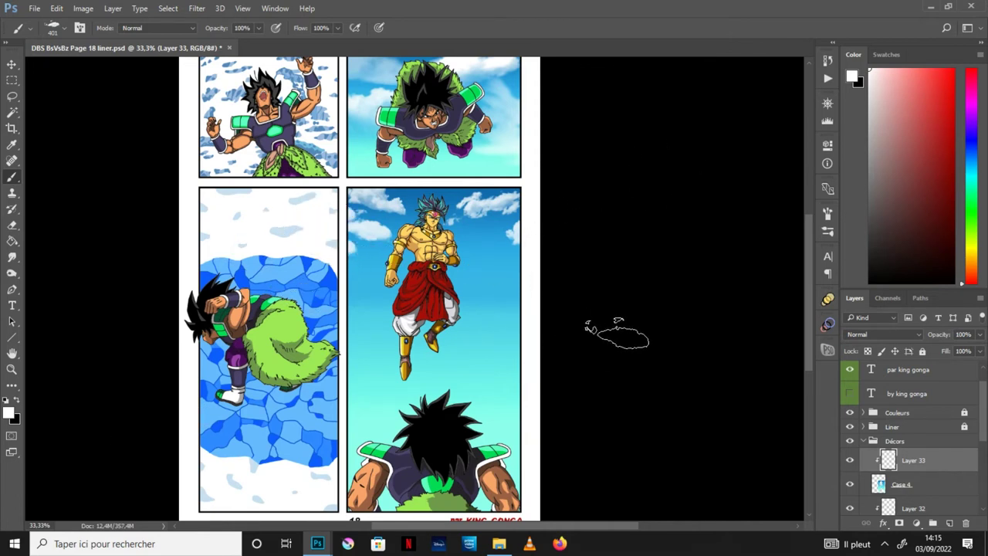
Load the Brushes Basique set in place of the cloud brushes and choose its 3 px hard round tip
{"action": "key", "text": "ctrl+minus"}
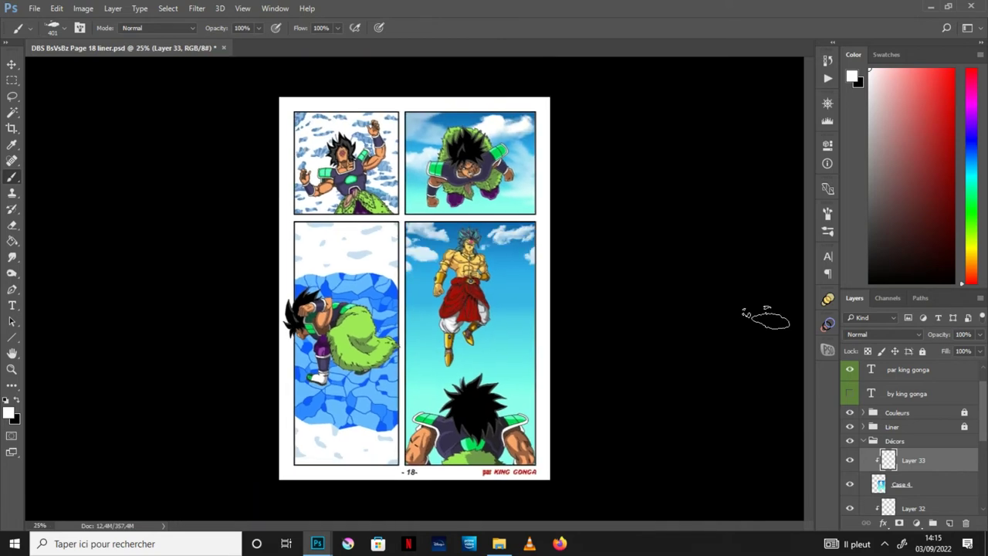
{"action": "key", "text": "ctrl+plus"}
{"action": "key", "text": "ctrl+plus"}
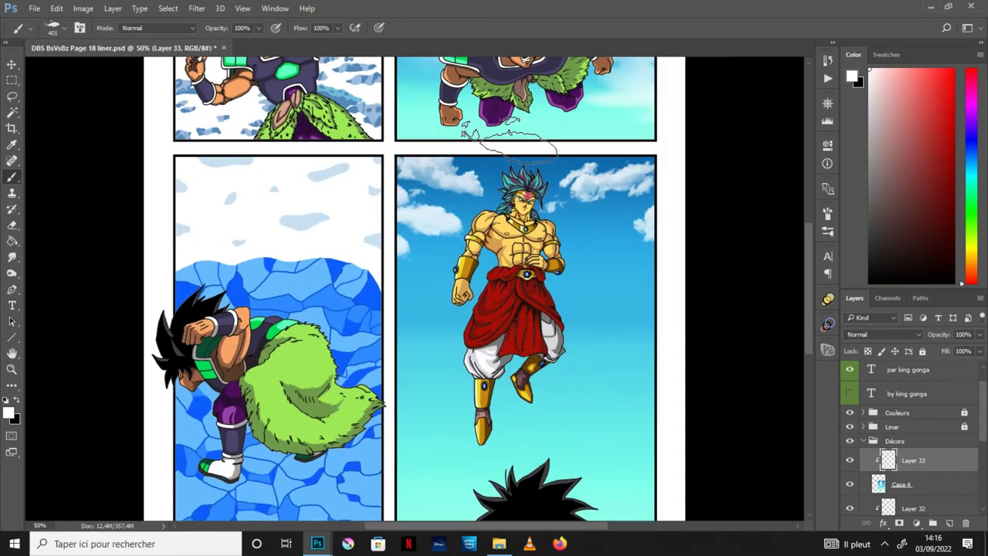
{"action": "left_click", "coordinate": [12, 352]}
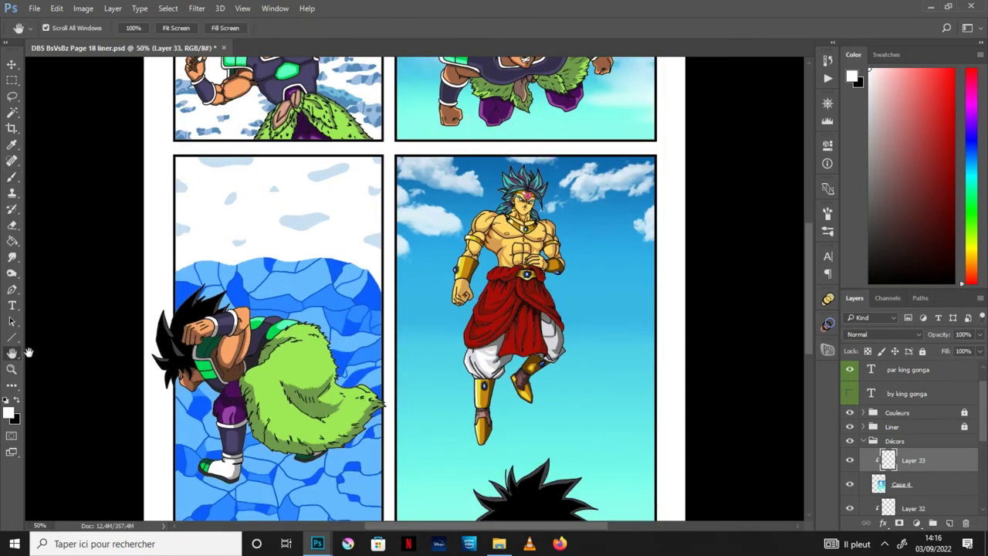
{"action": "key", "text": "ctrl+minus"}
{"action": "left_click", "coordinate": [11, 176]}
{"action": "left_click", "coordinate": [65, 28]}
{"action": "left_click", "coordinate": [167, 51]}
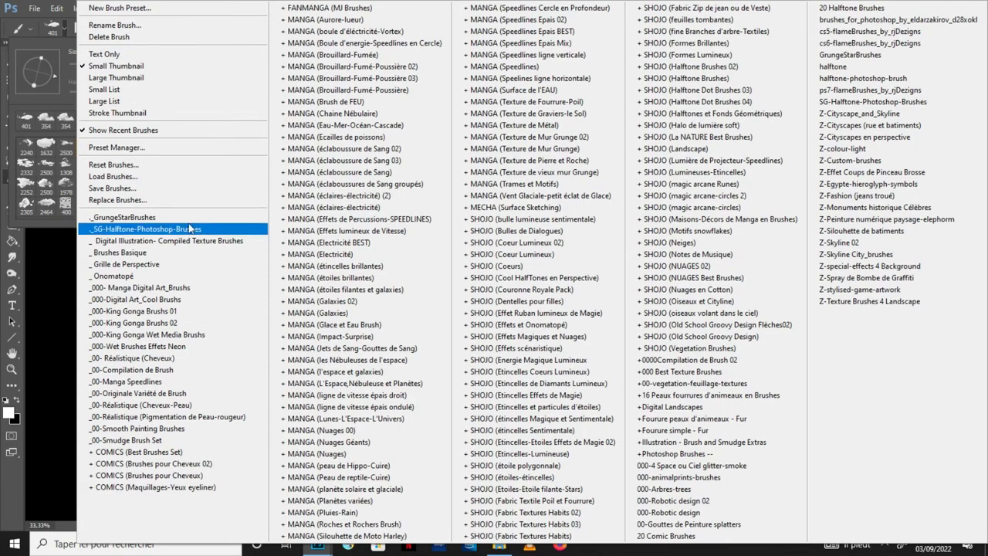
{"action": "left_click", "coordinate": [144, 252]}
{"action": "left_click", "coordinate": [440, 211]}
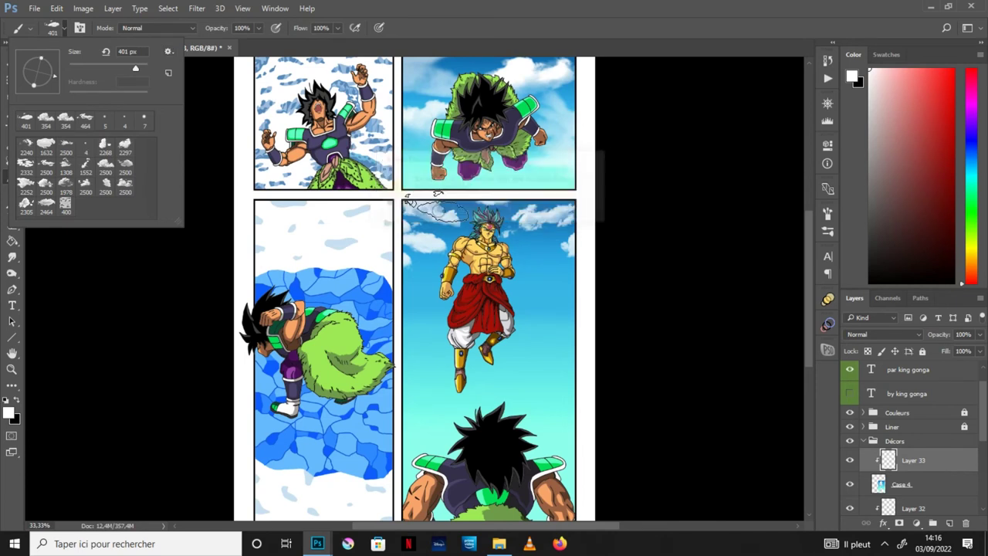
{"action": "left_click", "coordinate": [67, 147]}
{"action": "left_click", "coordinate": [159, 298]}
View the whole manga page and save the document
{"action": "left_click", "coordinate": [12, 354]}
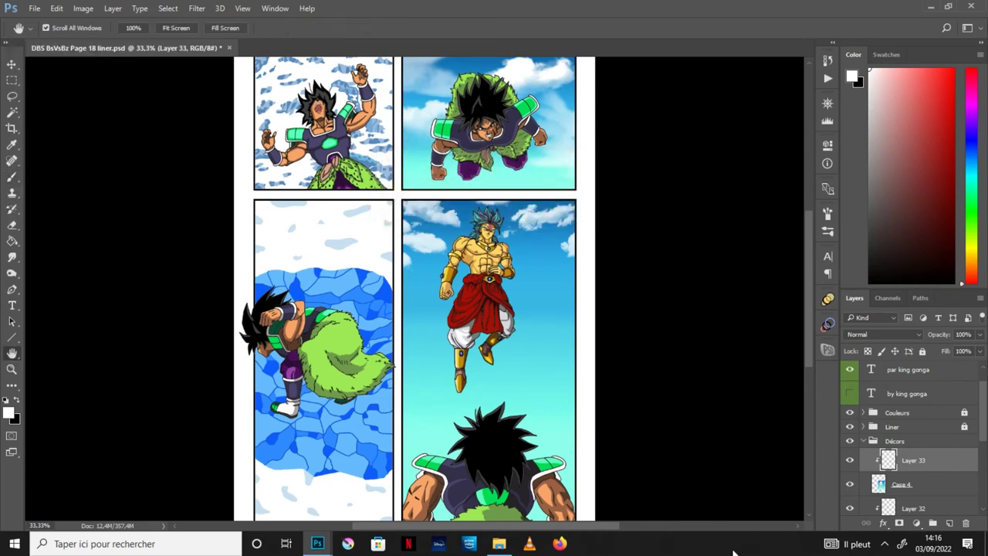
{"action": "key", "text": "ctrl+minus"}
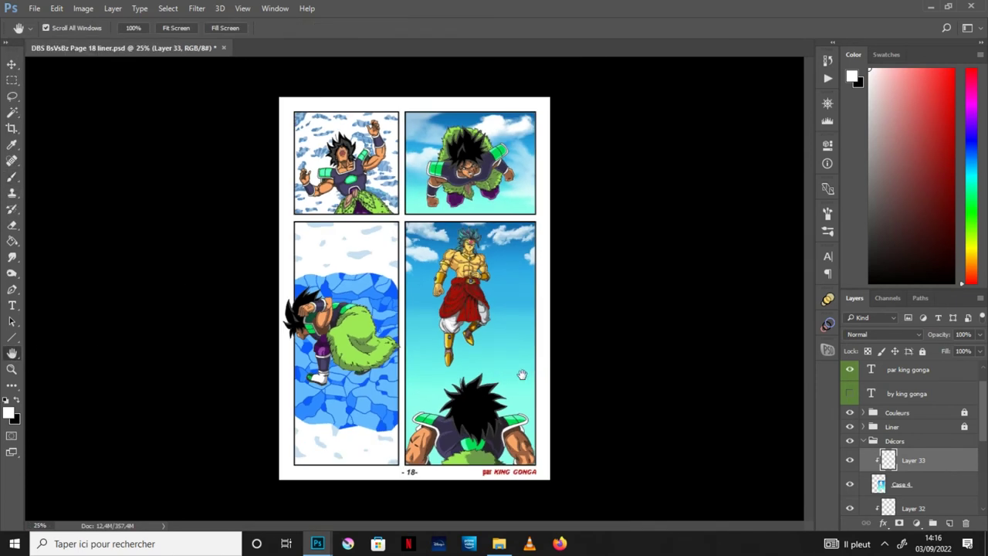
{"action": "left_click", "coordinate": [34, 9]}
{"action": "left_click", "coordinate": [56, 127]}
Outline snow mounds in white with a 6 px hard round brush around the lower character's arms in panel 4
{"action": "key", "text": "ctrl+plus"}
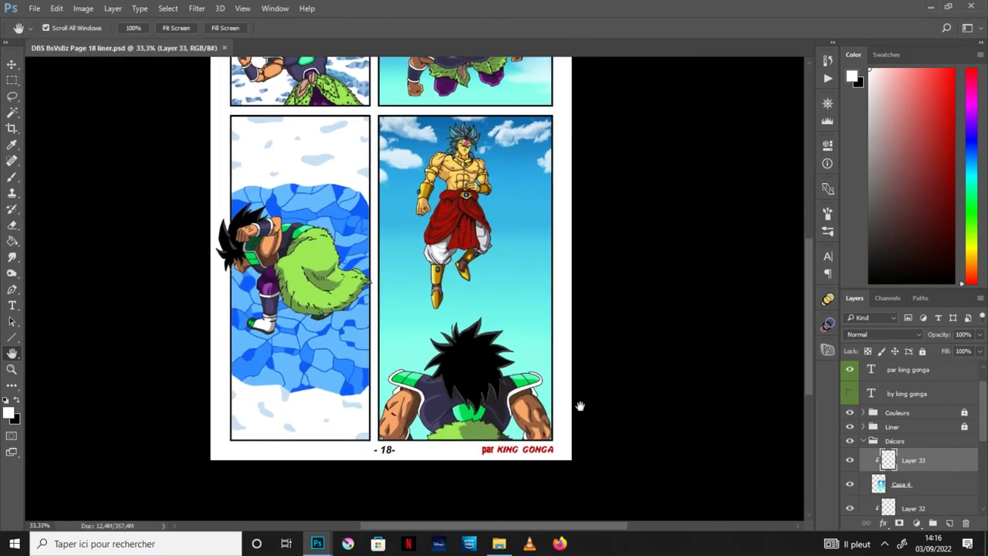
{"action": "key", "text": "ctrl+plus"}
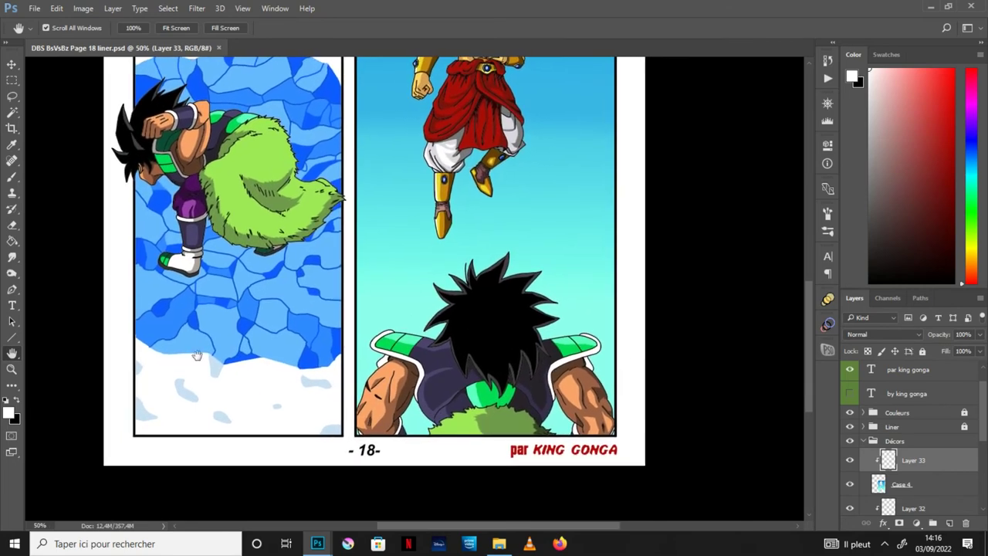
{"action": "key", "text": "b"}
{"action": "left_click", "coordinate": [65, 33]}
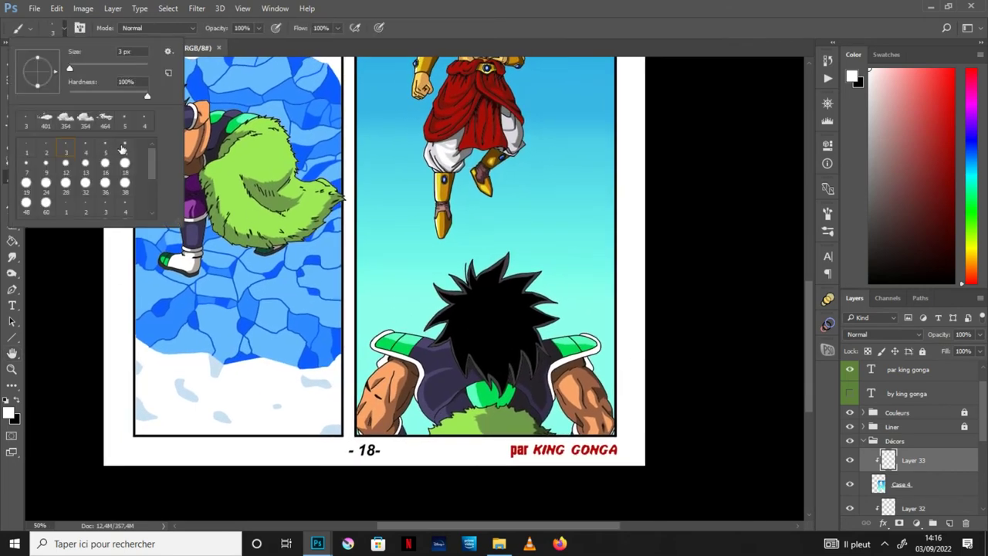
{"action": "left_click", "coordinate": [611, 23]}
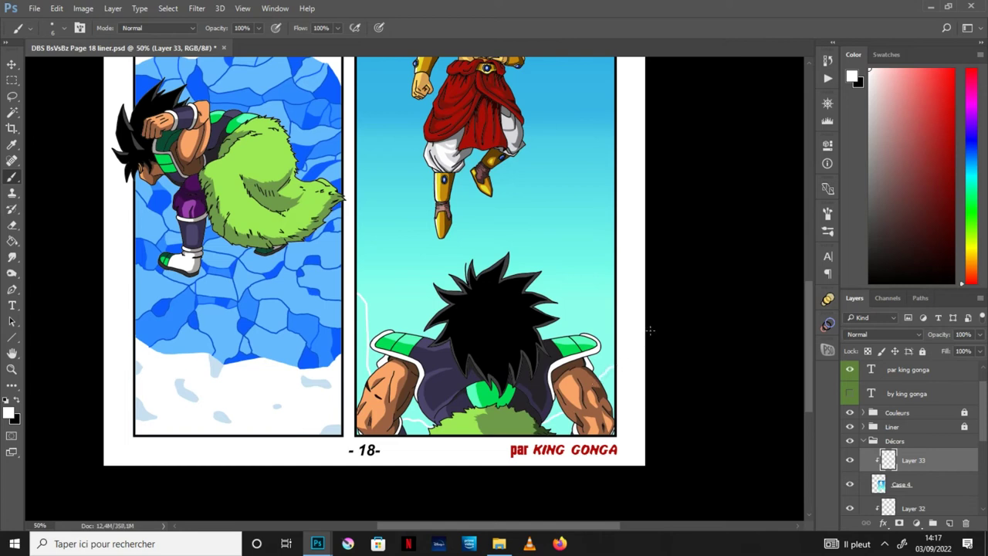
Select the outlined snow areas around the lower character with the Magic Wand and fill them with white
{"action": "left_click", "coordinate": [13, 112]}
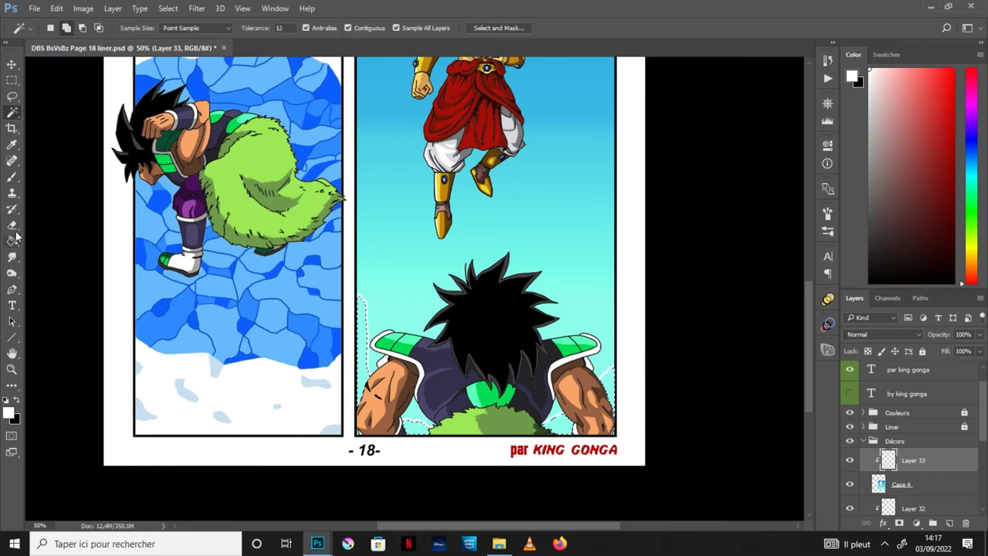
{"action": "key", "text": "g"}
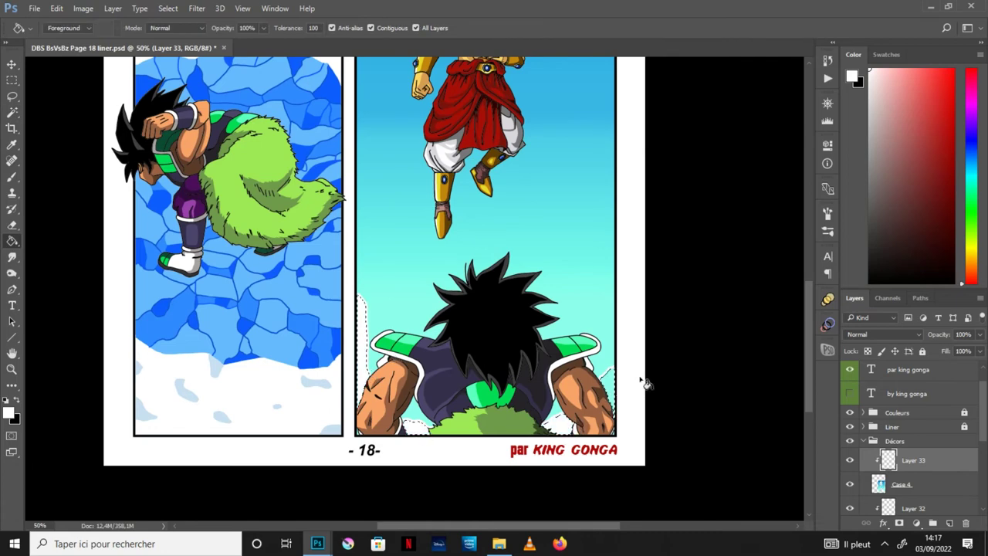
{"action": "key", "text": "h"}
Sample the light blue from panel 3's snow and paint shadow patches on panel 4's snow mounds
{"action": "key", "text": "ctrl+1"}
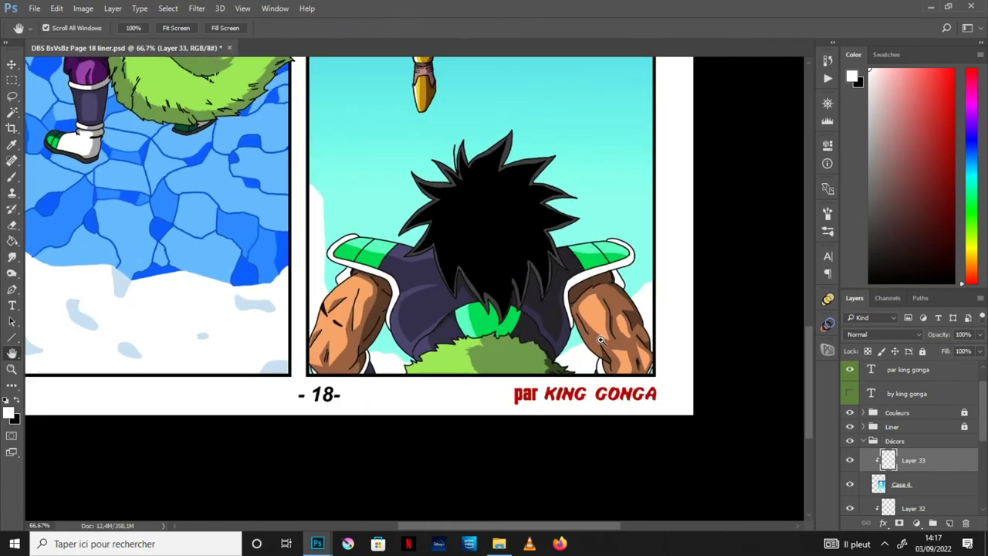
{"action": "key", "text": "b"}
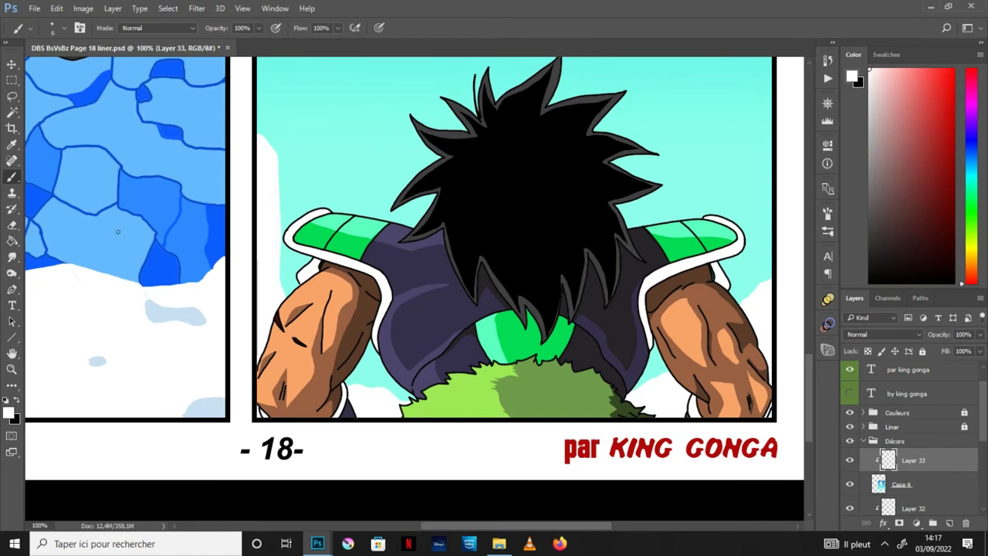
{"action": "left_click", "coordinate": [217, 406], "text": "alt"}
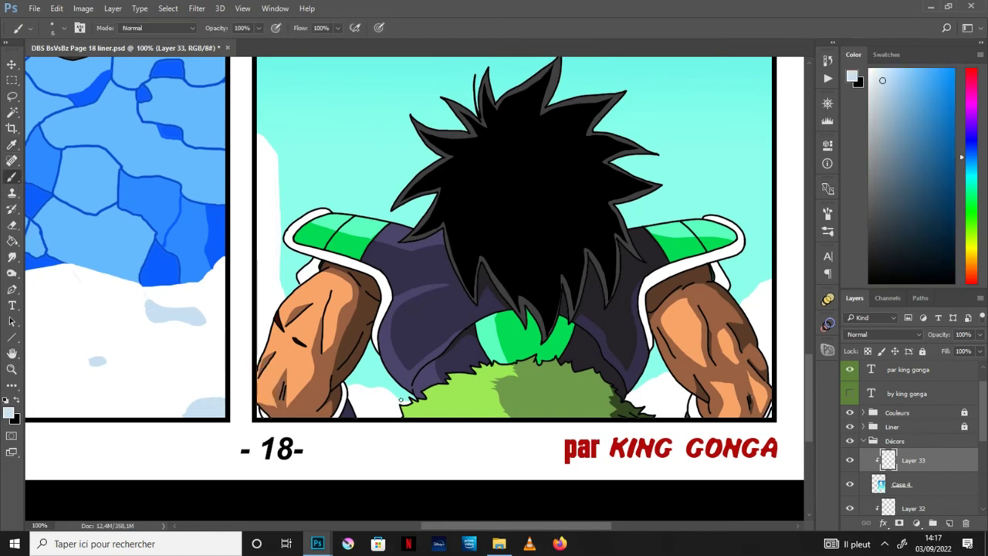
{"action": "left_click_drag", "start_coordinate": [270, 150], "coordinate": [263, 144]}
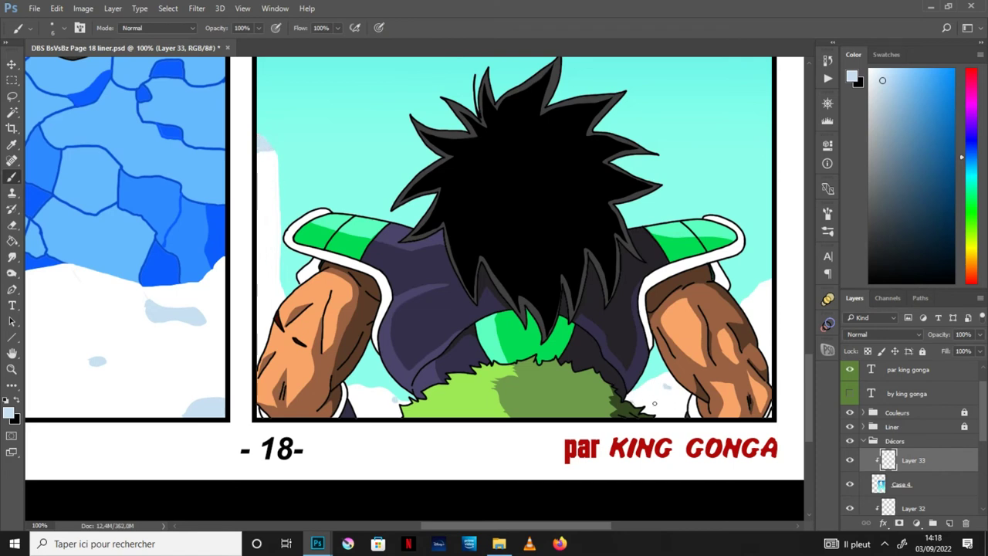
{"action": "left_click_drag", "start_coordinate": [757, 317], "coordinate": [750, 315]}
{"action": "mouse_move", "coordinate": [278, 269]}
{"action": "left_mouse_down"}
{"action": "mouse_move", "coordinate": [270, 297]}
{"action": "mouse_move", "coordinate": [278, 274]}
{"action": "left_mouse_up"}
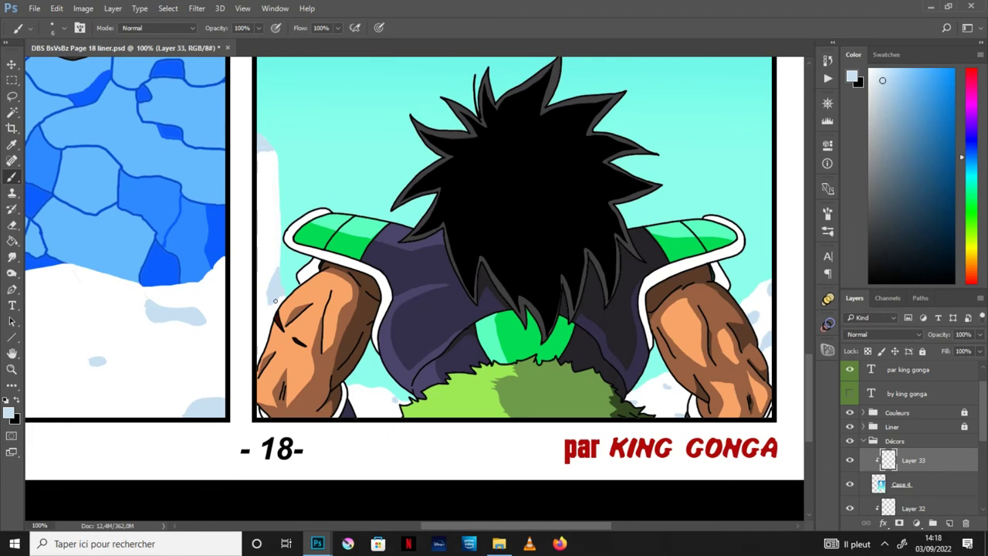
Sample the second and third Montagne blues from the colour reference image as the two working colours, and minimize the reference
{"action": "key", "text": "ctrl+minus"}
{"action": "mouse_move", "coordinate": [317, 544]}
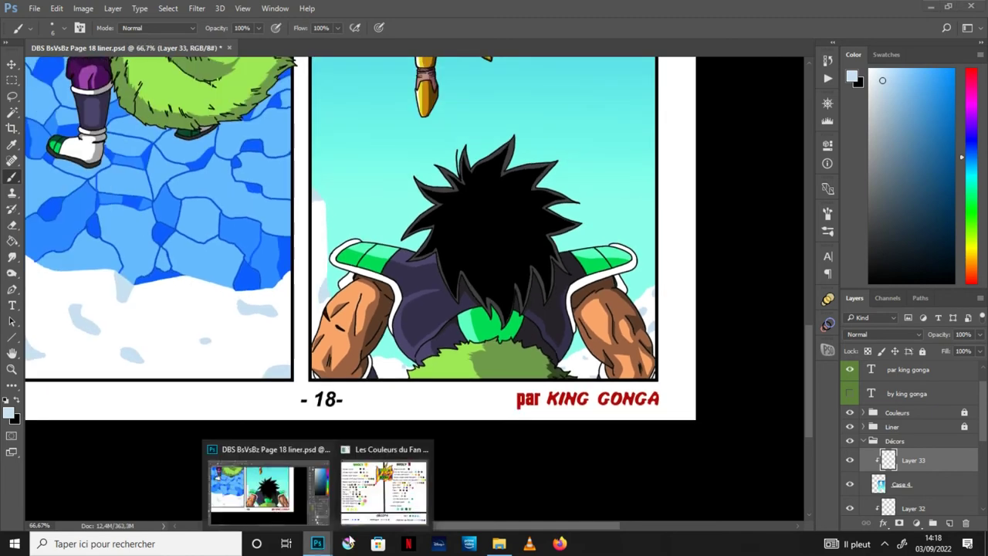
{"action": "left_click", "coordinate": [398, 498]}
{"action": "key", "text": "i"}
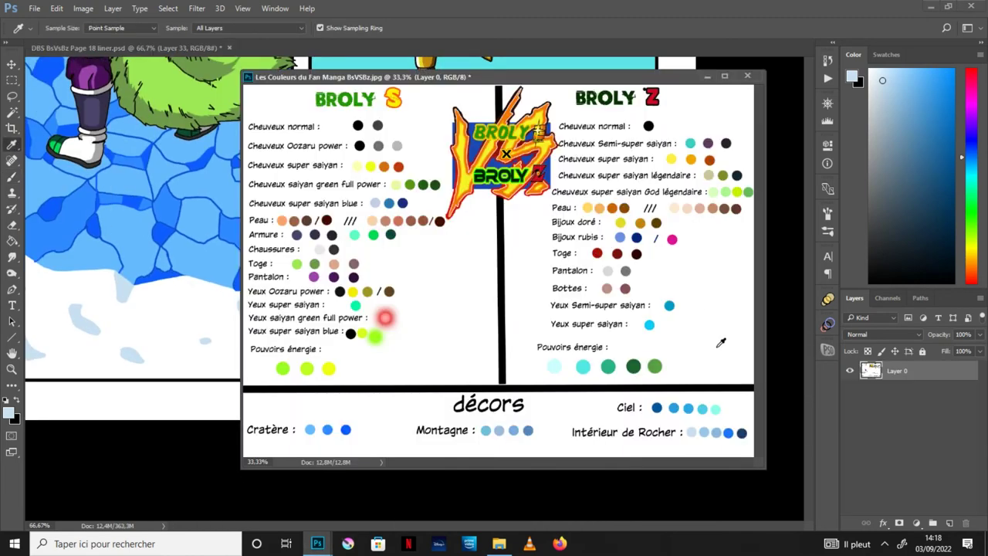
{"action": "left_click", "coordinate": [501, 430]}
{"action": "left_click", "coordinate": [17, 400]}
{"action": "left_click", "coordinate": [514, 430]}
{"action": "left_click", "coordinate": [707, 76]}
Brush darker blue accents onto panel 4's snow mounds and outline the tall snow pillar with the lighter of the two Montagne blues
{"action": "left_click", "coordinate": [12, 176]}
{"action": "key", "text": "ctrl+1"}
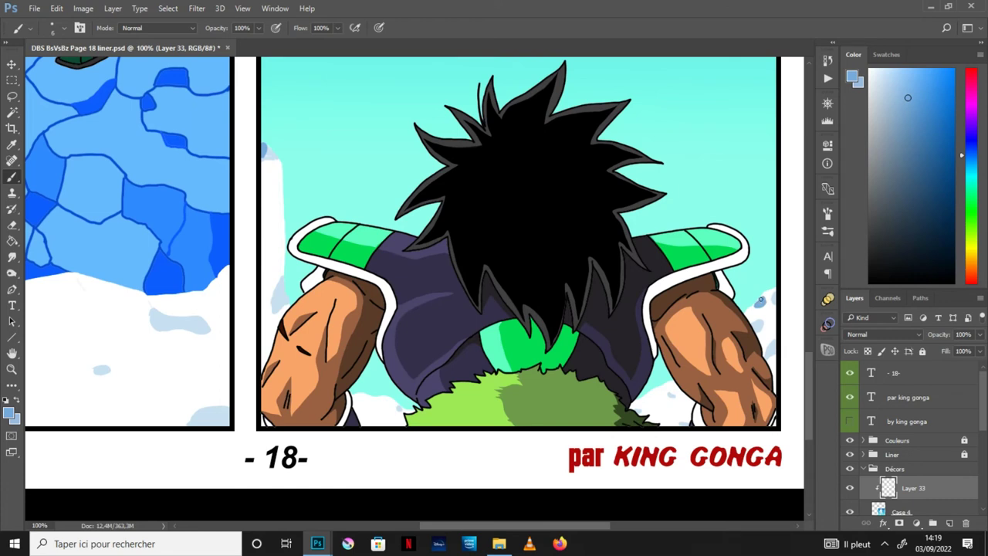
{"action": "left_click", "coordinate": [17, 400]}
{"action": "left_click_drag", "start_coordinate": [265, 157], "coordinate": [280, 156]}
{"action": "key", "text": "ctrl+z"}
{"action": "left_click_drag", "start_coordinate": [283, 187], "coordinate": [283, 274]}
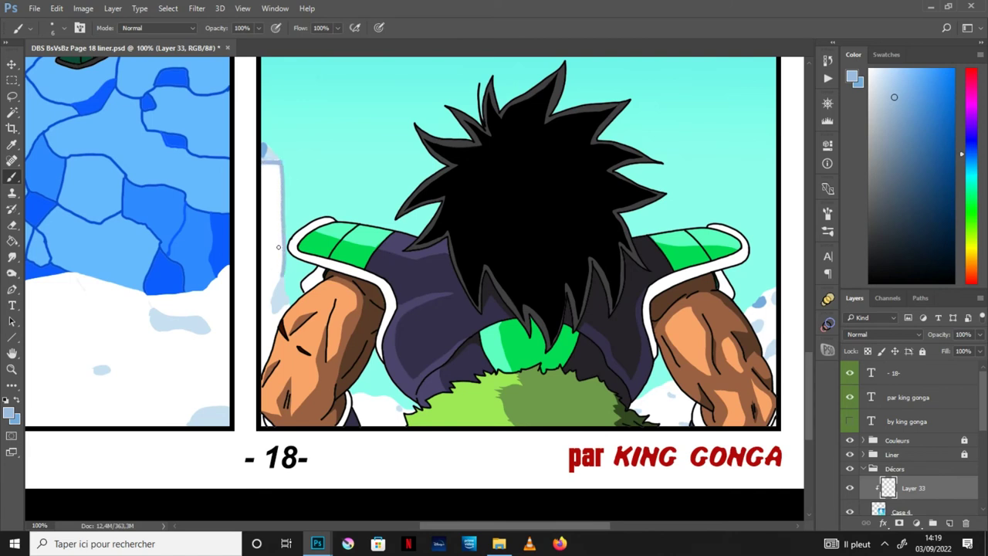
{"action": "key", "text": "ctrl+minus"}
{"action": "key", "text": "ctrl+plus"}
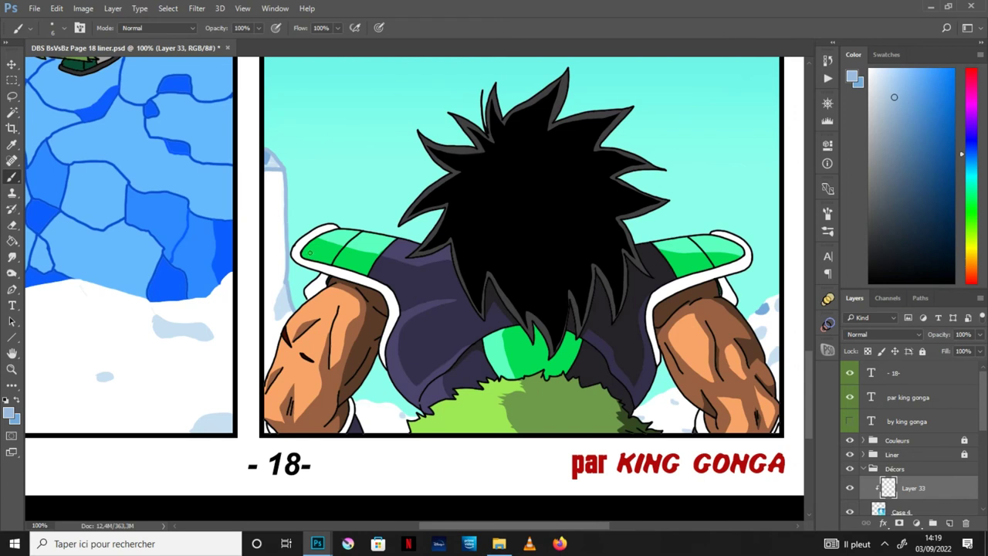
Try shading the inside of panel 4's snow pillar with the light blue sampled from panel 3's snow
{"action": "left_click", "coordinate": [18, 401]}
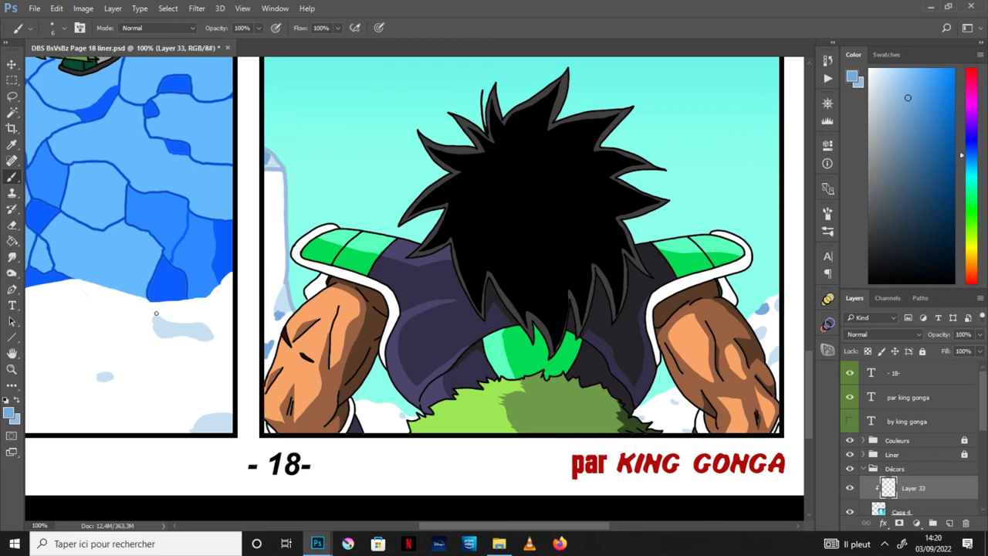
{"action": "left_click", "coordinate": [199, 327], "text": "alt"}
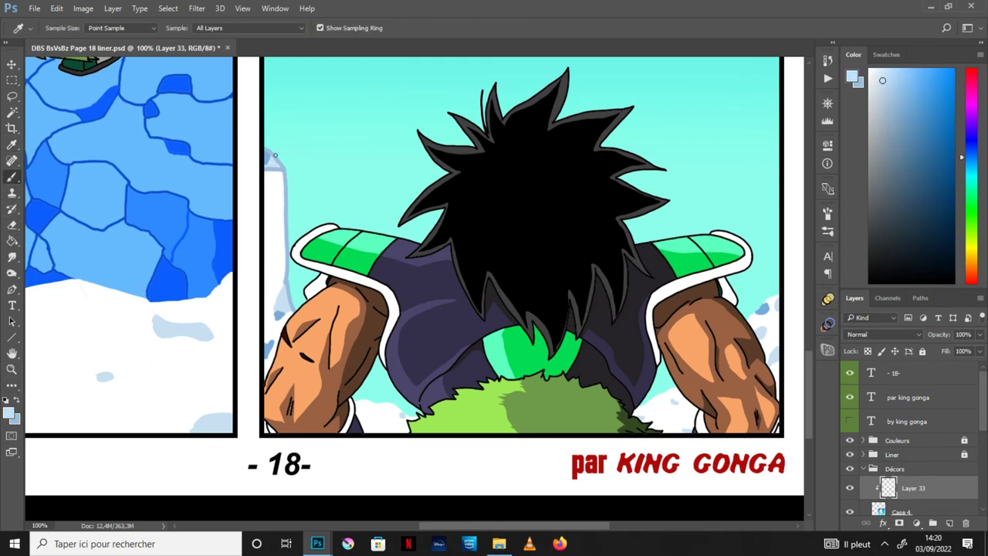
{"action": "left_click_drag", "start_coordinate": [270, 198], "coordinate": [270, 168]}
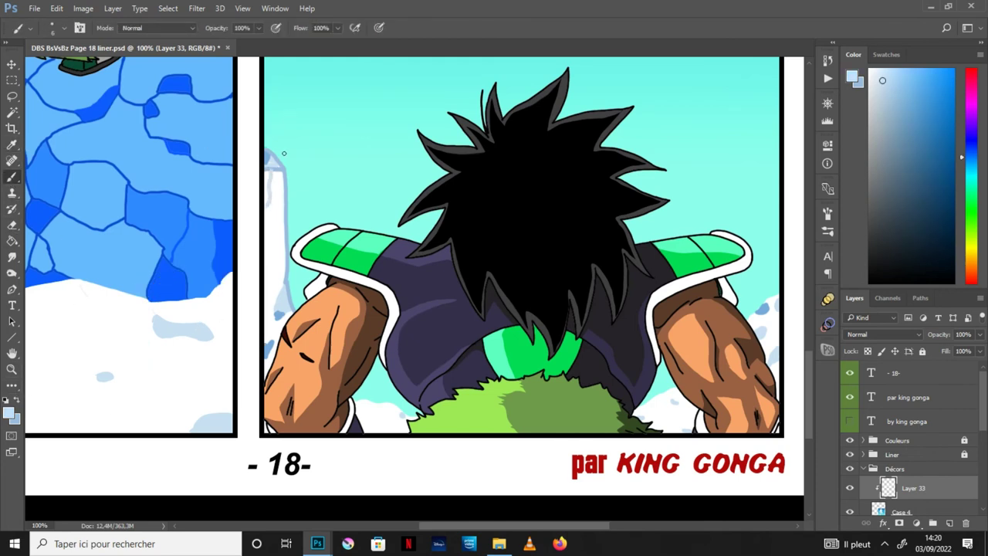
{"action": "key", "text": "ctrl+z"}
Review how panel 4's snowy background looks alongside the rest of the page
{"action": "key", "text": "ctrl+minus"}
{"action": "key", "text": "ctrl+minus"}
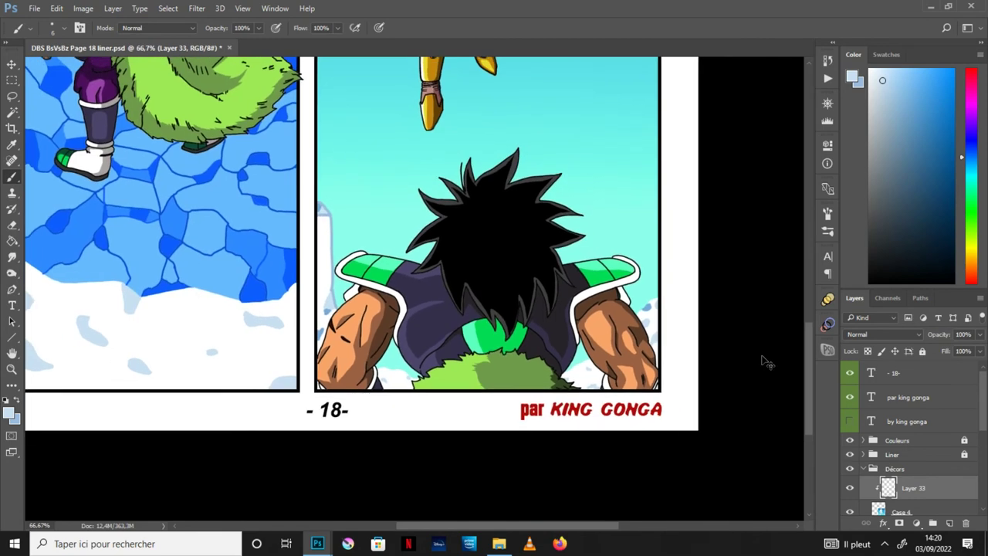
{"action": "left_click", "coordinate": [11, 353]}
{"action": "left_click_drag", "start_coordinate": [597, 271], "coordinate": [545, 394]}
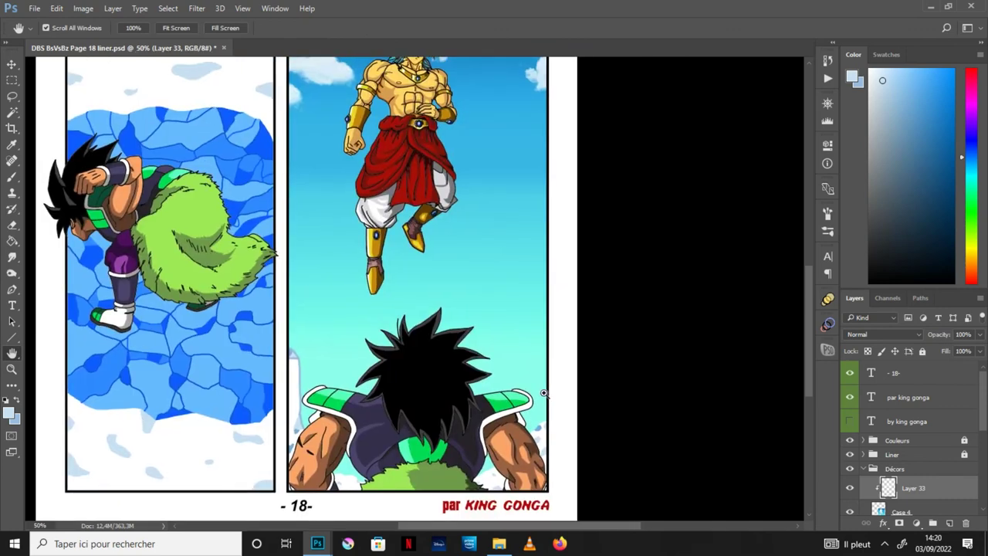
{"action": "key", "text": "ctrl+minus"}
{"action": "left_click_drag", "start_coordinate": [476, 191], "coordinate": [452, 209]}
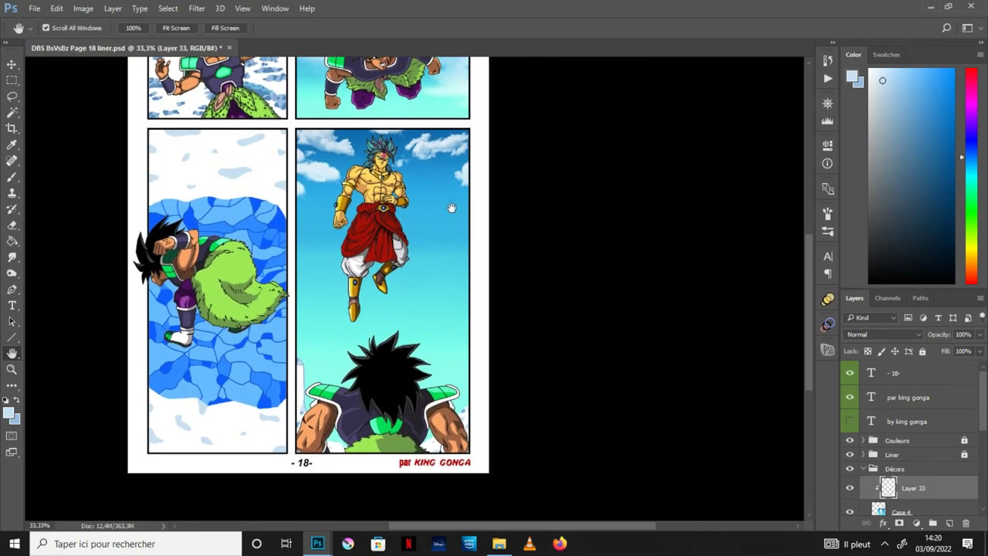
{"action": "key", "text": "ctrl+plus"}
{"action": "key", "text": "ctrl+plus"}
{"action": "left_click_drag", "start_coordinate": [421, 268], "coordinate": [525, 218]}
{"action": "key", "text": "ctrl+plus"}
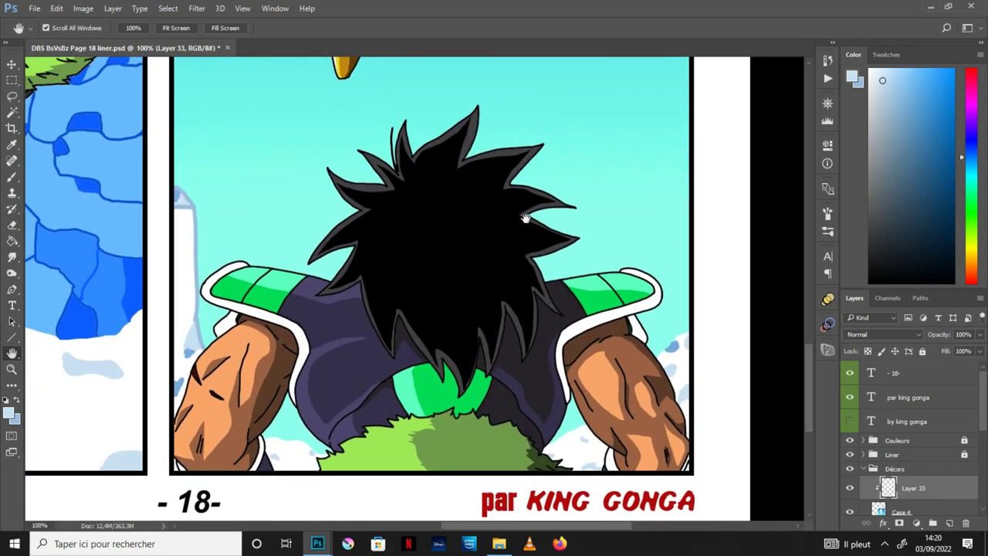
Reset the working colours, make white the foreground, and brush along the inside of the snow pillar's blue outline to thin it
{"action": "key", "text": "ctrl+plus"}
{"action": "left_click_drag", "start_coordinate": [412, 223], "coordinate": [545, 236]}
{"action": "key", "text": "e"}
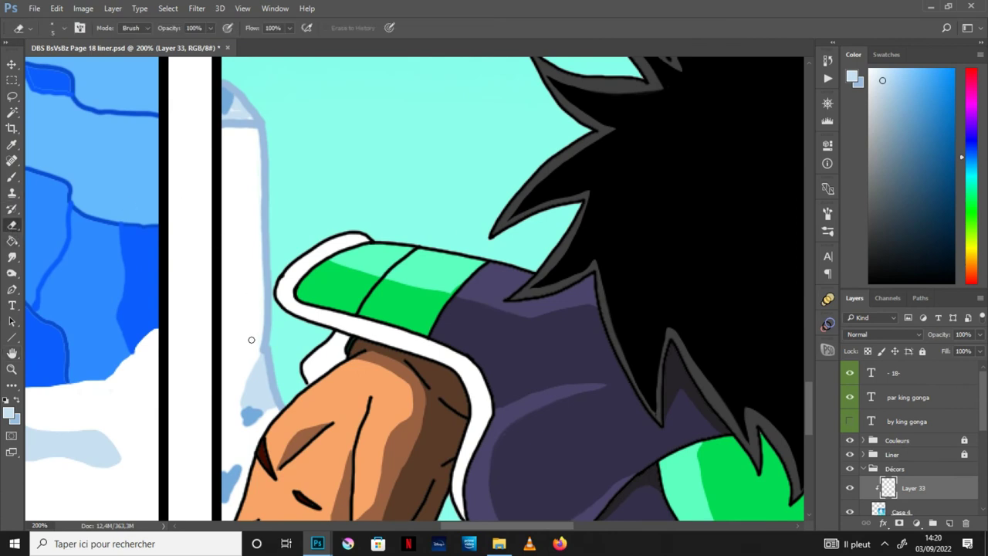
{"action": "left_click", "coordinate": [6, 400]}
{"action": "left_click", "coordinate": [17, 399]}
{"action": "key", "text": "b"}
{"action": "mouse_move", "coordinate": [254, 356]}
{"action": "left_mouse_down"}
{"action": "mouse_move", "coordinate": [258, 130]}
{"action": "mouse_move", "coordinate": [263, 293]}
{"action": "mouse_move", "coordinate": [247, 139]}
{"action": "mouse_move", "coordinate": [224, 131]}
{"action": "mouse_move", "coordinate": [256, 132]}
{"action": "left_mouse_up"}
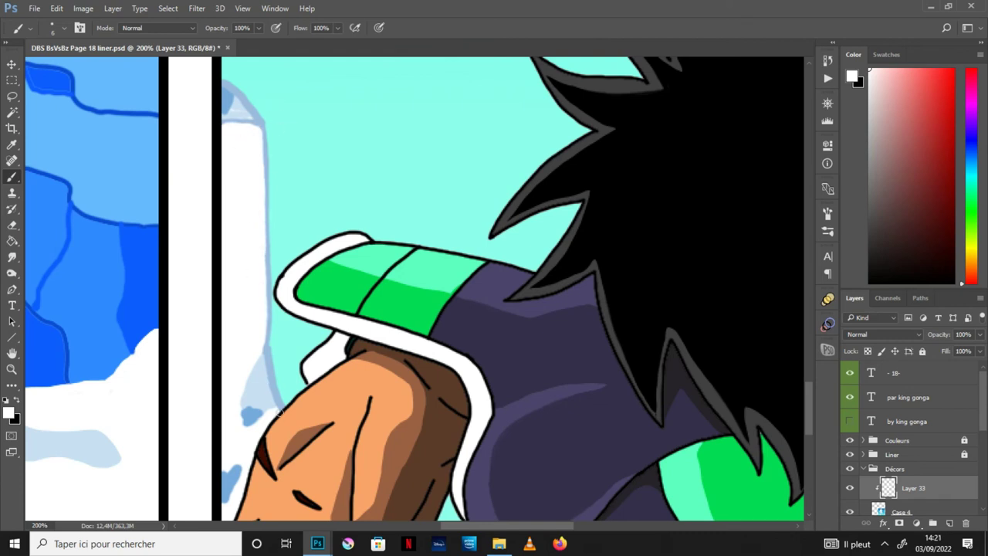
Retouch the snow pillar's lower edge and cap with its light blue shadow colour, and sample the cap's darker blue
{"action": "left_click", "coordinate": [266, 389], "text": "alt"}
{"action": "mouse_move", "coordinate": [266, 375]}
{"action": "left_mouse_down"}
{"action": "mouse_move", "coordinate": [266, 359]}
{"action": "mouse_move", "coordinate": [275, 401]}
{"action": "left_mouse_up"}
{"action": "left_click_drag", "start_coordinate": [250, 116], "coordinate": [240, 98]}
{"action": "left_click", "coordinate": [12, 145]}
{"action": "left_click", "coordinate": [227, 101]}
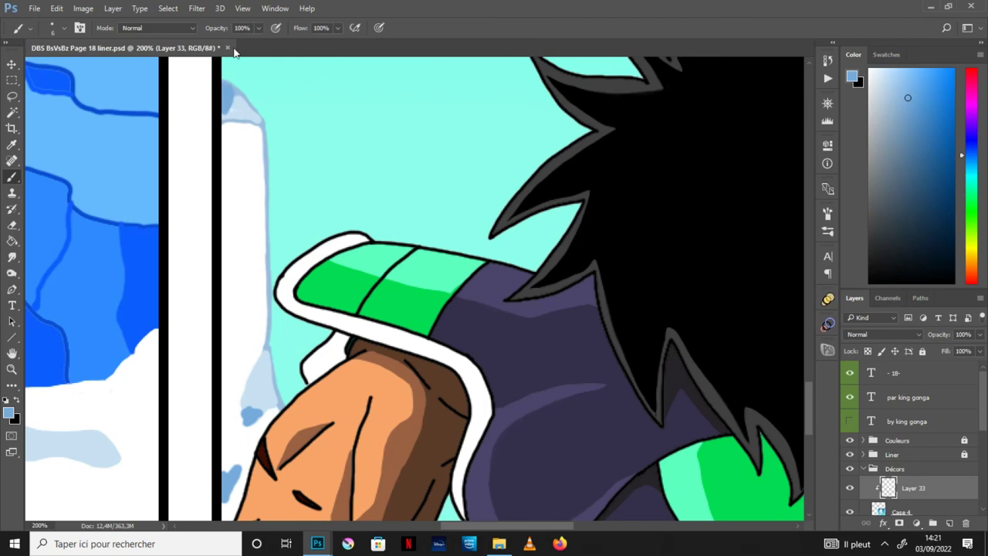
Review the finished backgrounds across the page's panels and save the document
{"action": "key", "text": "ctrl+minus"}
{"action": "key", "text": "ctrl+minus"}
{"action": "key", "text": "ctrl+minus"}
{"action": "key", "text": "space"}
{"action": "left_click_drag", "start_coordinate": [704, 372], "coordinate": [612, 407]}
{"action": "key", "text": "ctrl+minus"}
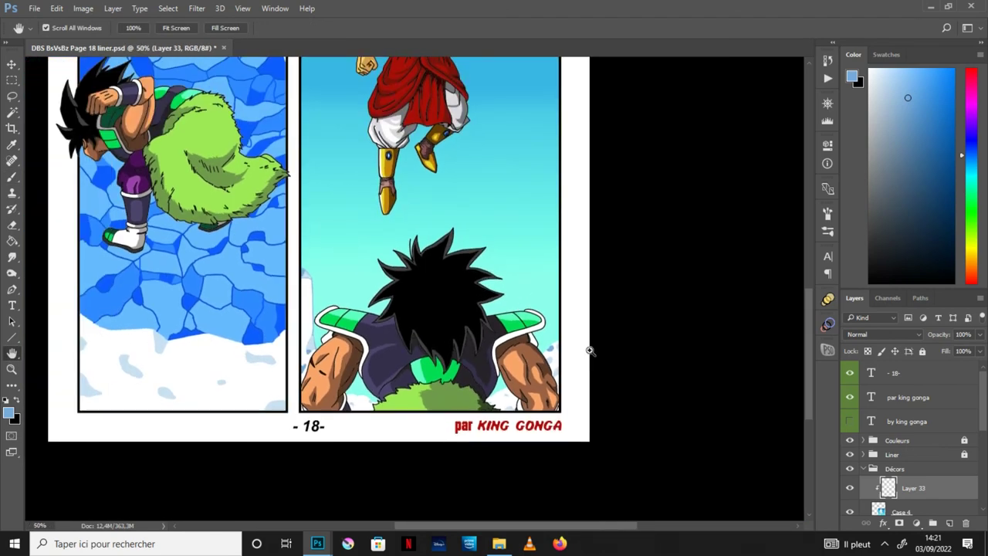
{"action": "key", "text": "ctrl+minus"}
{"action": "left_click_drag", "start_coordinate": [521, 231], "coordinate": [582, 337]}
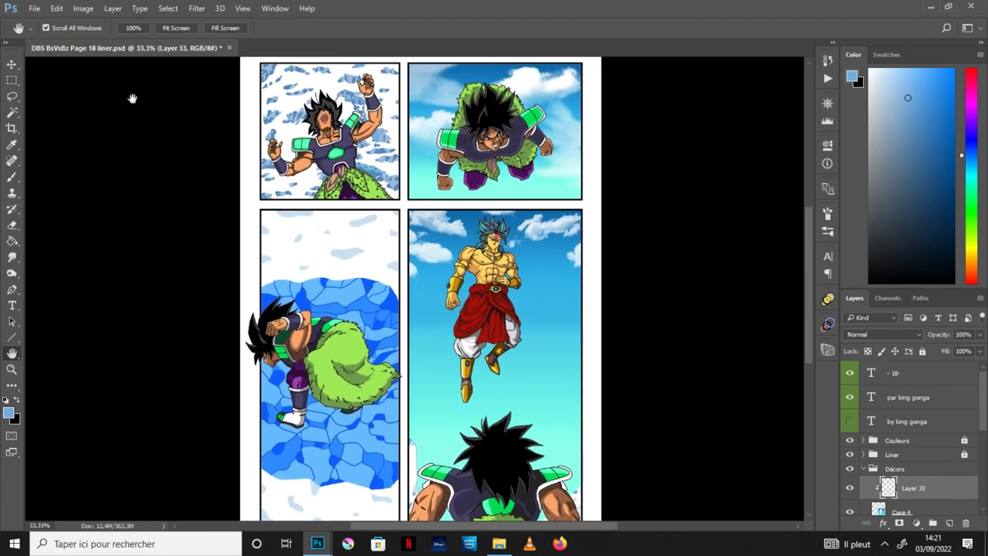
{"action": "left_click", "coordinate": [35, 8]}
{"action": "left_click", "coordinate": [59, 132]}
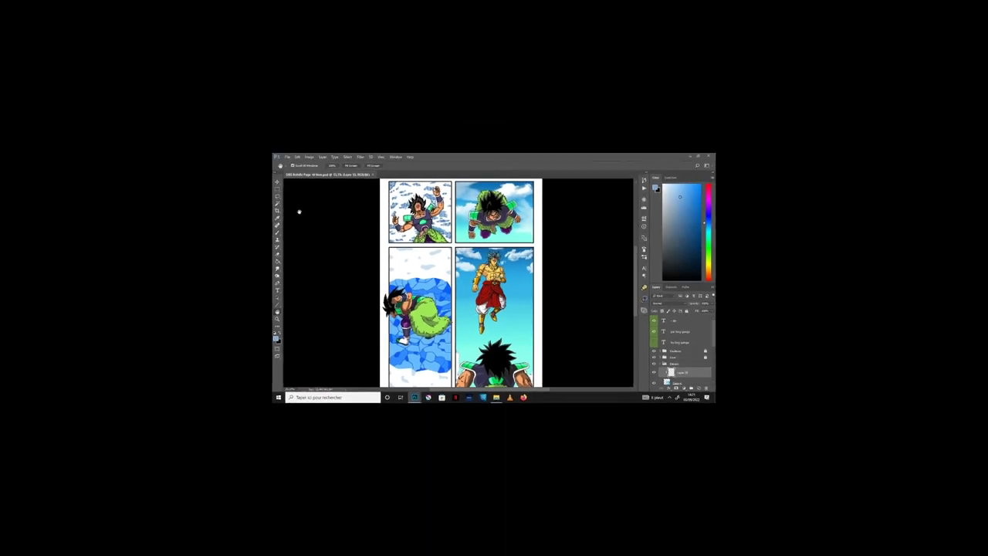